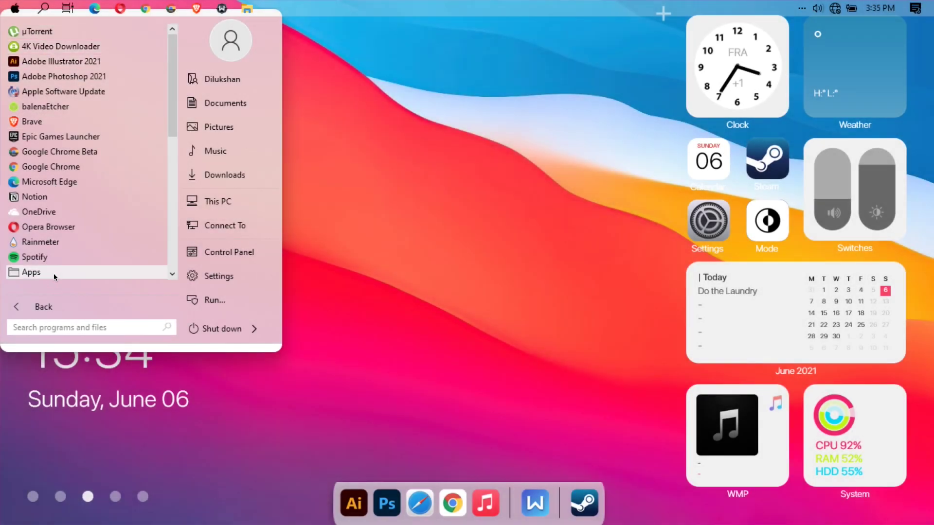
type("regedit")
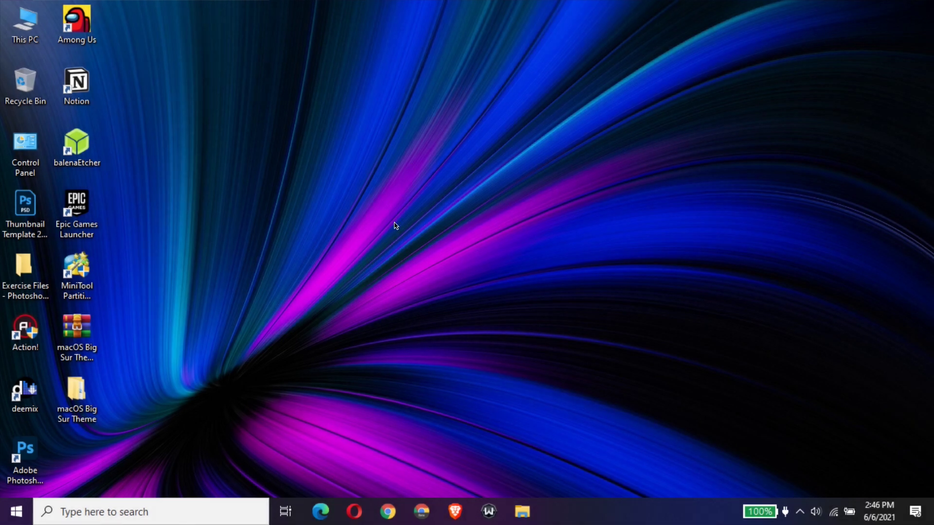
Step: Refresh the desktop and open the UXTheme folder inside the extracted macOS Big Sur Theme folder
right_click(465, 195)
left_click(504, 238)
left_click(80, 343)
left_click(77, 396)
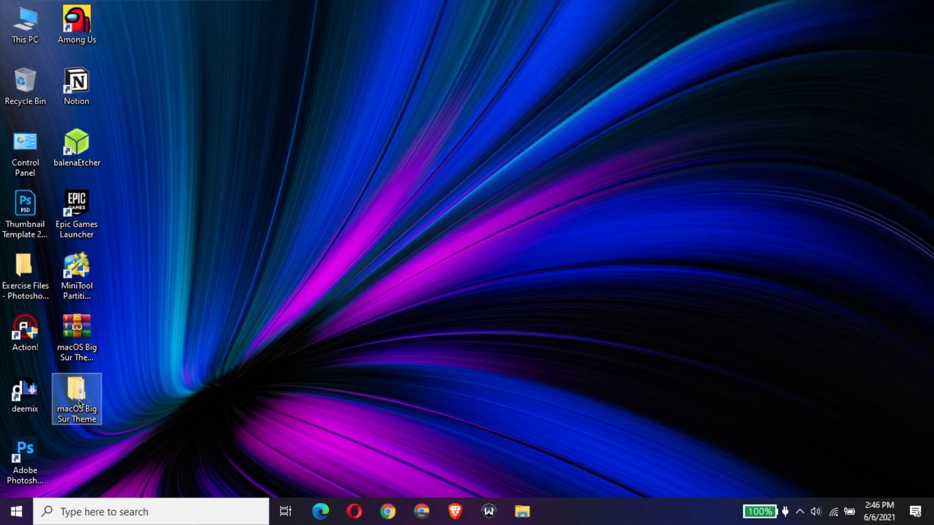
left_click(295, 343)
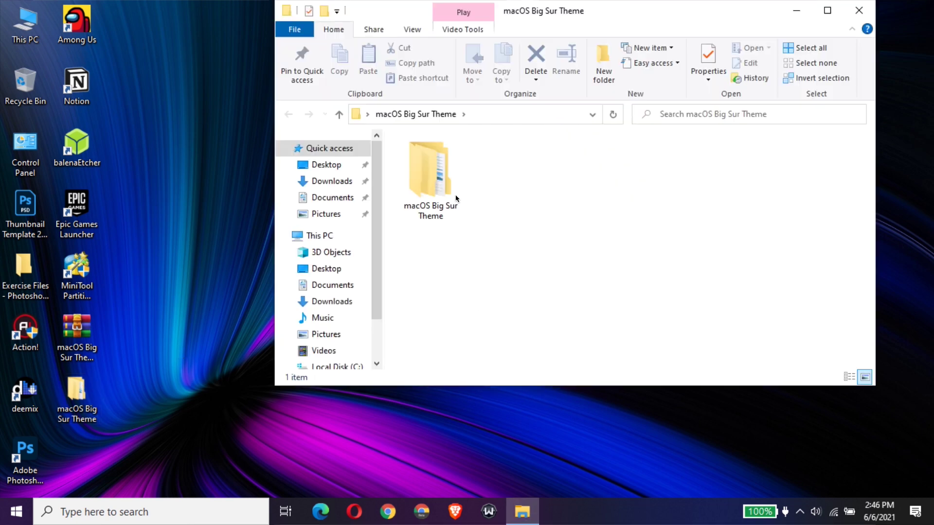
double_click(429, 173)
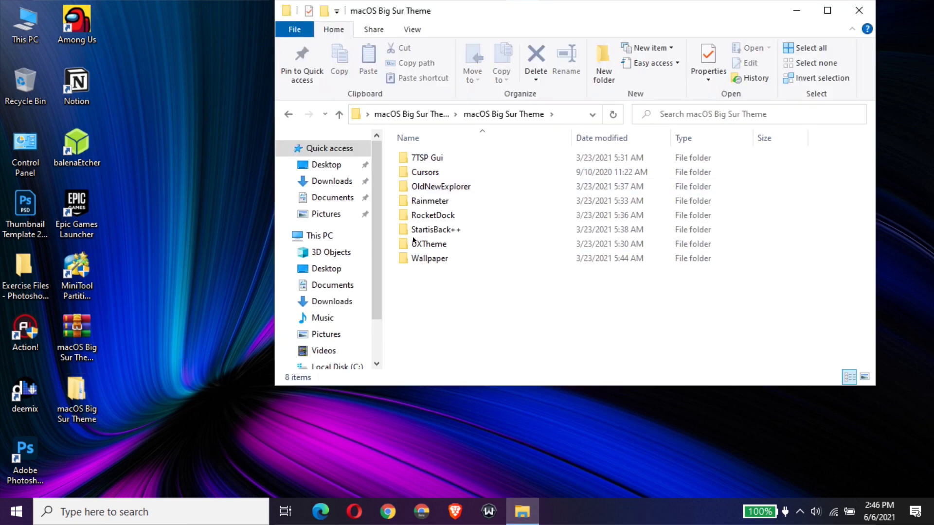
left_click(428, 245)
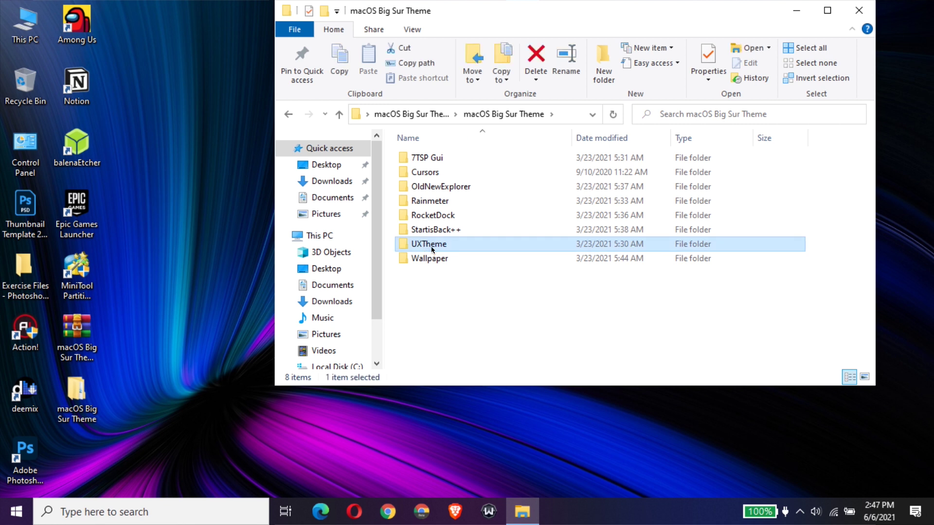
double_click(399, 246)
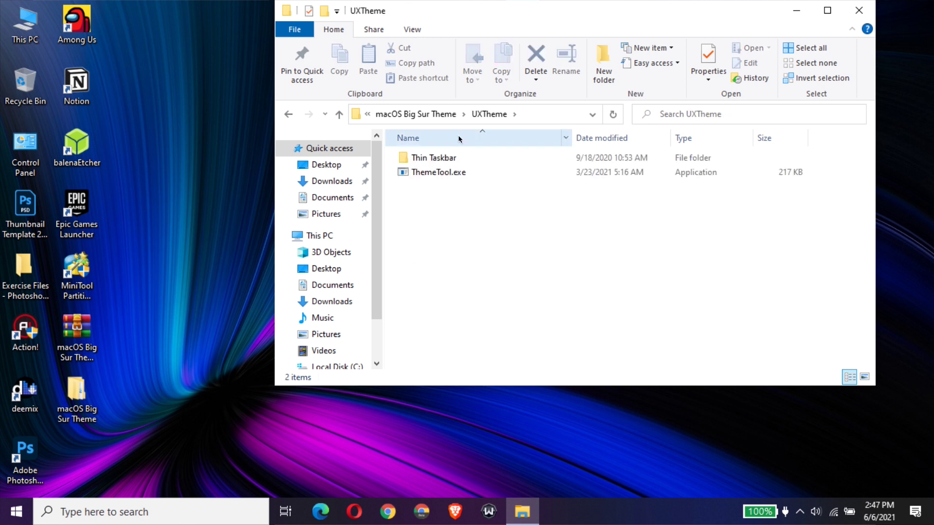
Step: Copy the Big Sur 2 folder and the Dark Mode, Day and Night theme files from the Thin Taskbar folder
double_click(431, 163)
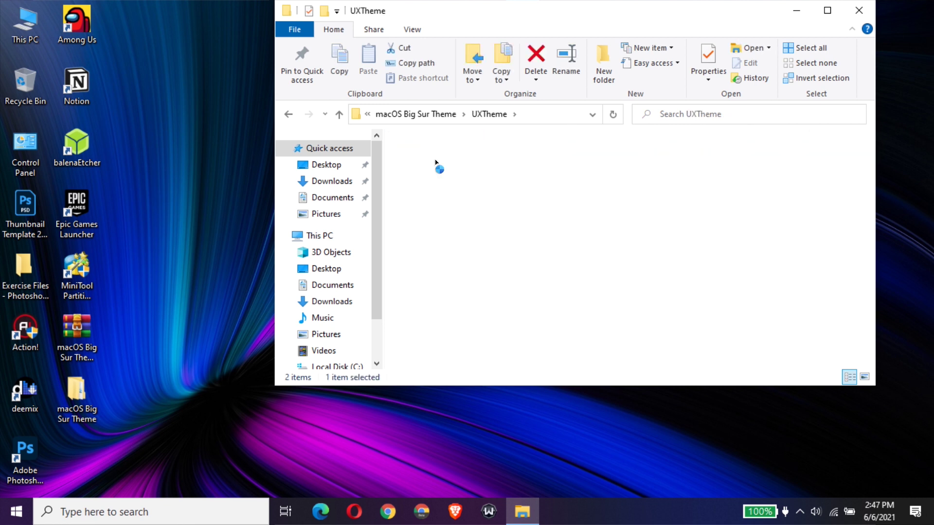
left_click_drag(482, 268, 392, 148)
right_click(418, 166)
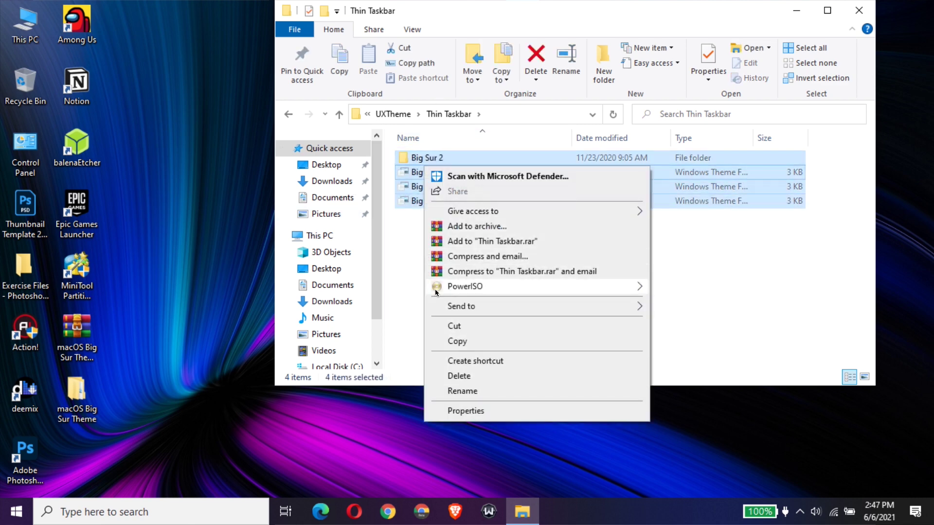
left_click(463, 342)
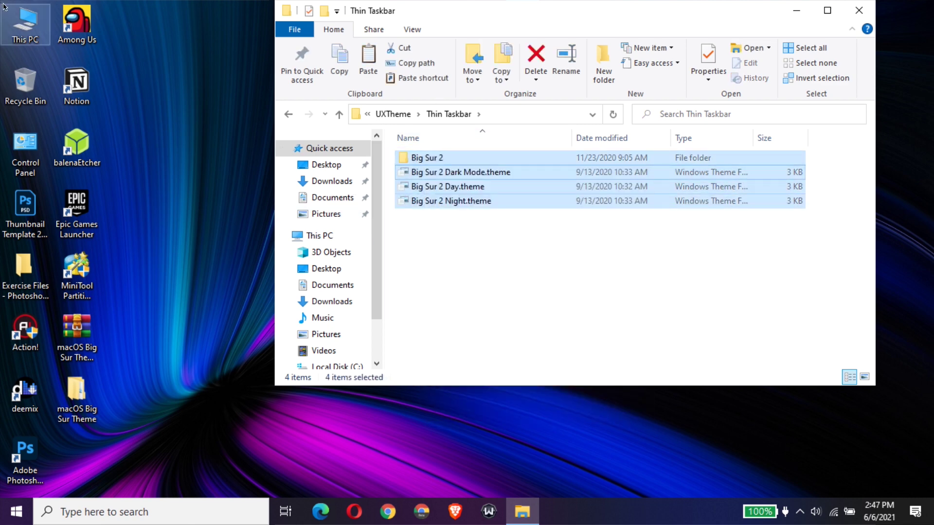
Step: Open the folder C:\Windows\Resources\Themes in a separate window, starting from This PC
left_click(24, 23)
double_click(24, 23)
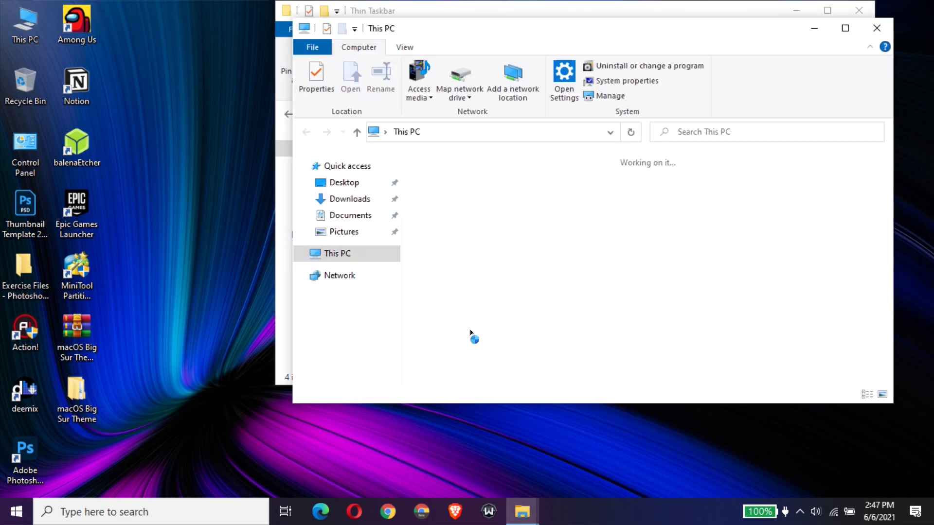
double_click(475, 361)
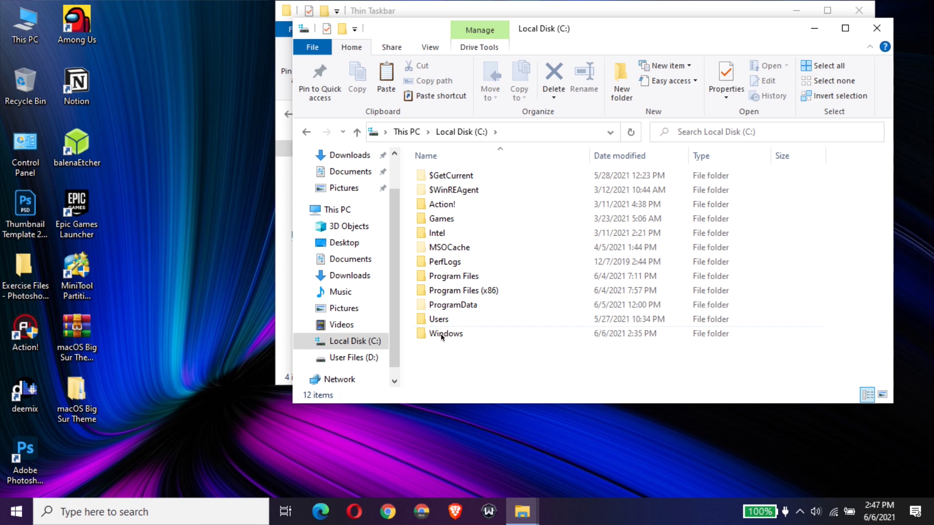
double_click(441, 335)
scroll(476, 282, "down", 2)
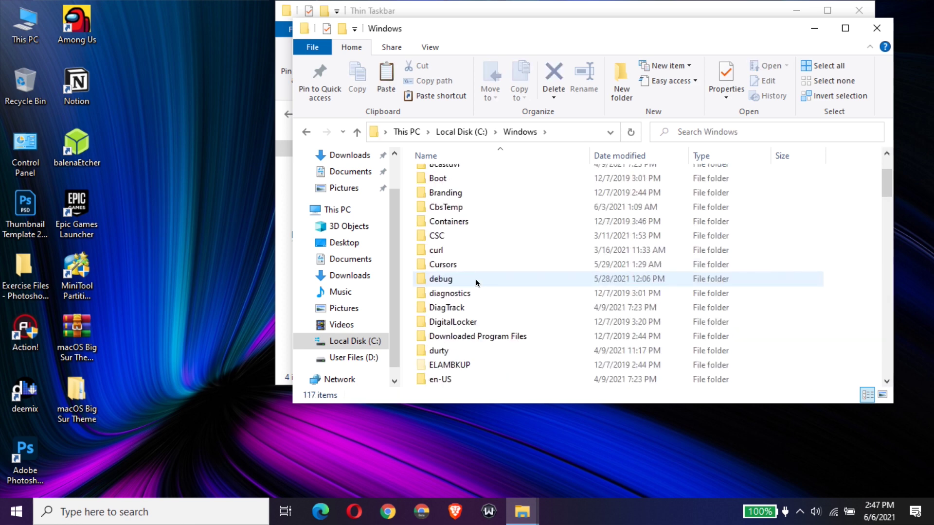
scroll(477, 282, "down", 11)
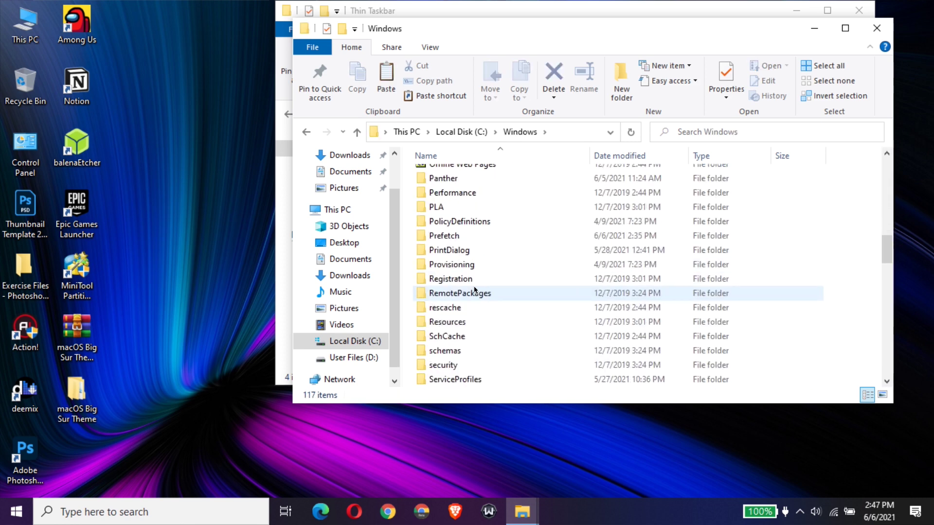
scroll(475, 290, "down", 6)
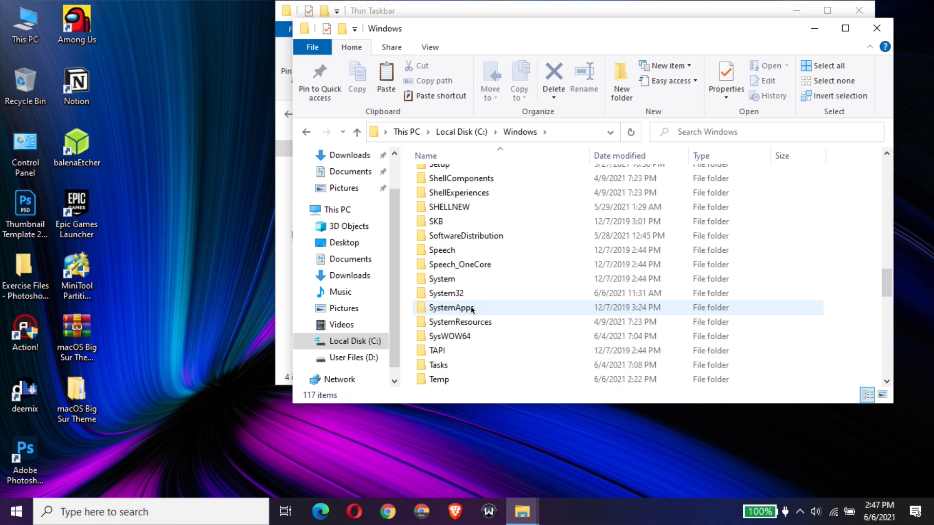
scroll(471, 309, "down", 1)
scroll(462, 272, "up", 5)
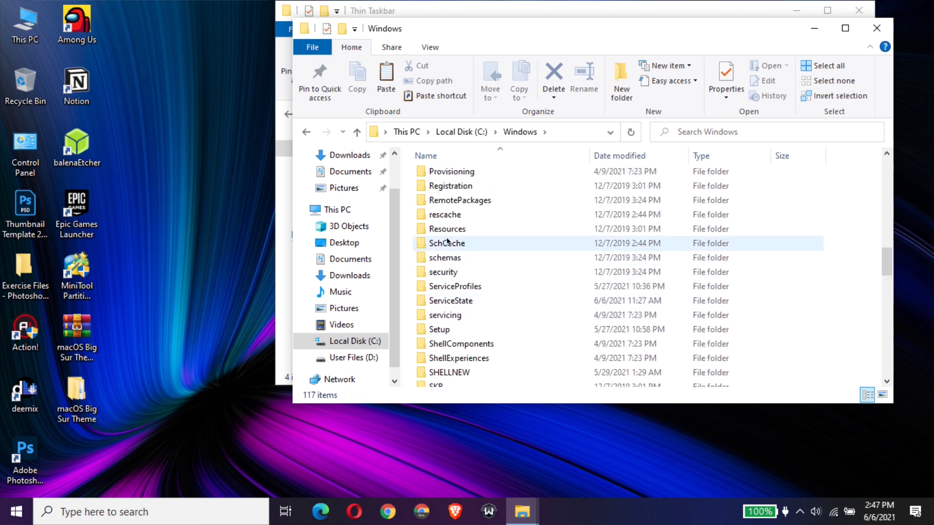
left_click(440, 229)
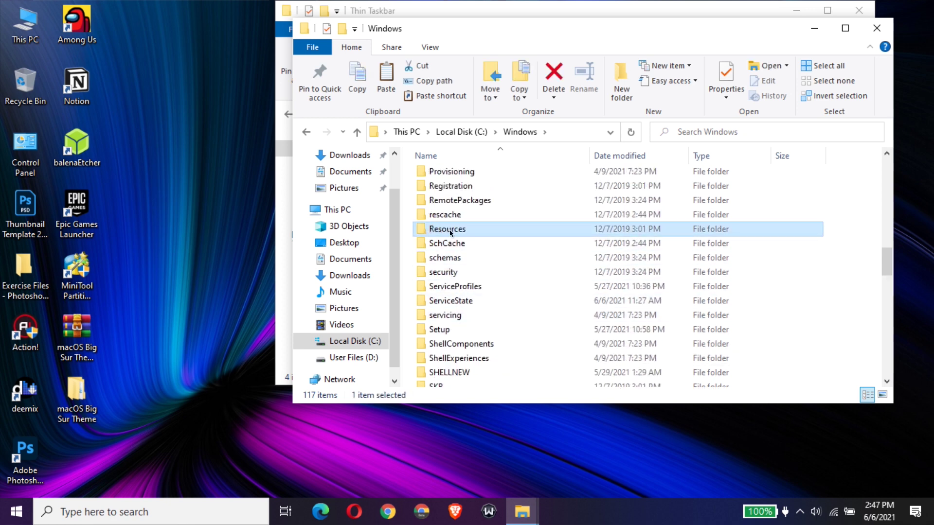
double_click(444, 232)
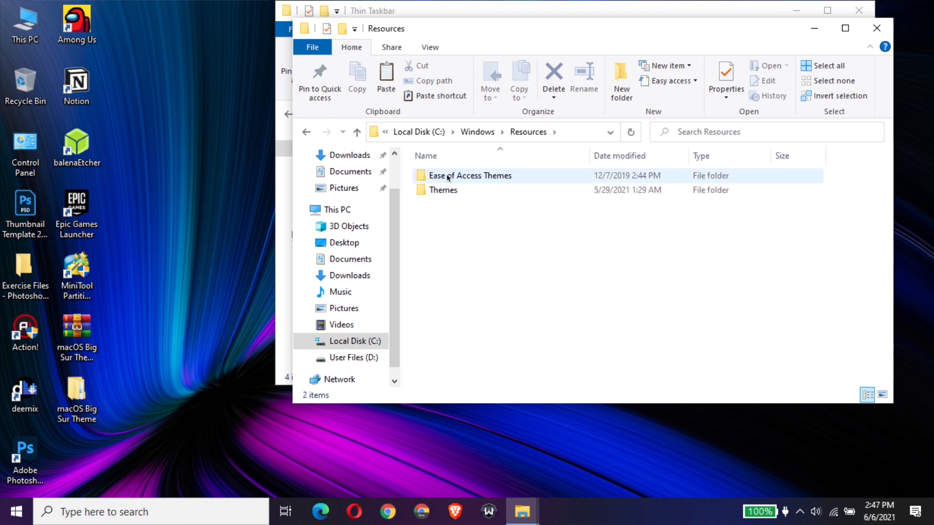
double_click(439, 190)
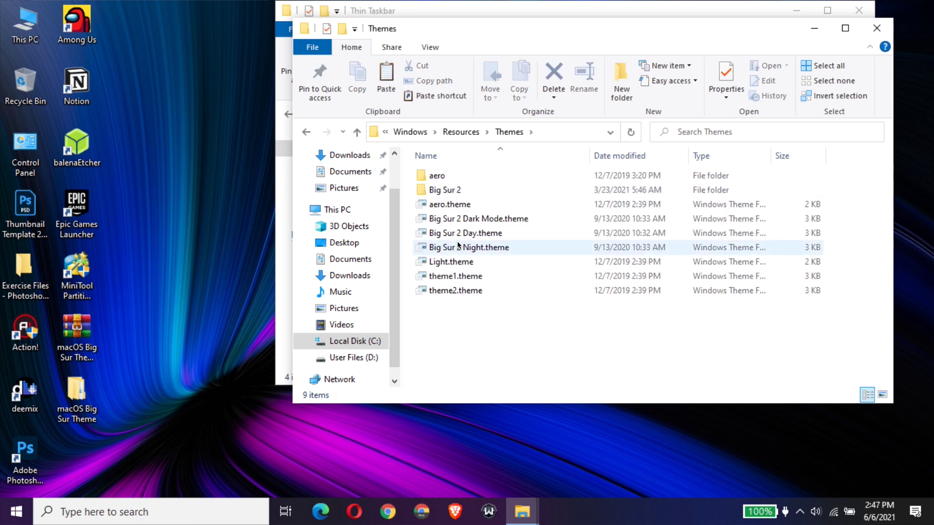
Step: Paste the copied Big Sur 2 theme items into the Themes folder, replacing the existing files, and close that window
right_click(640, 339)
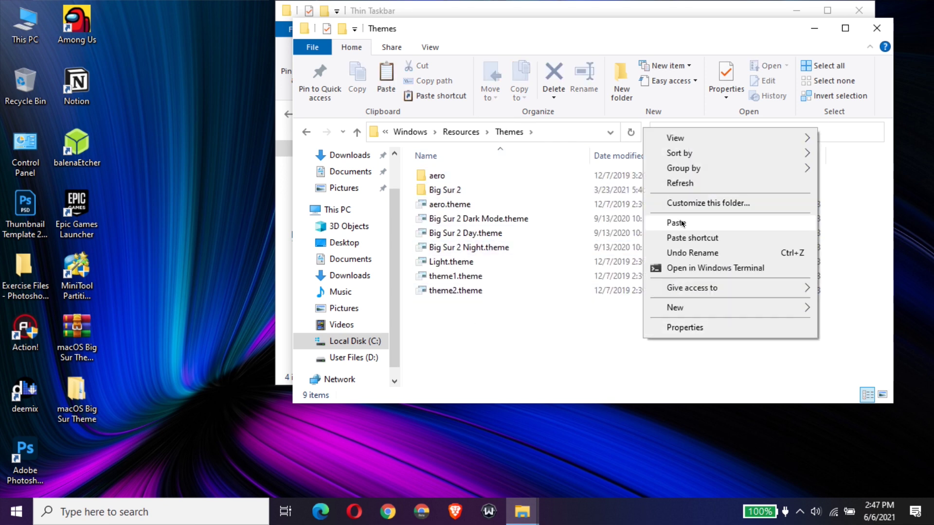
left_click(674, 223)
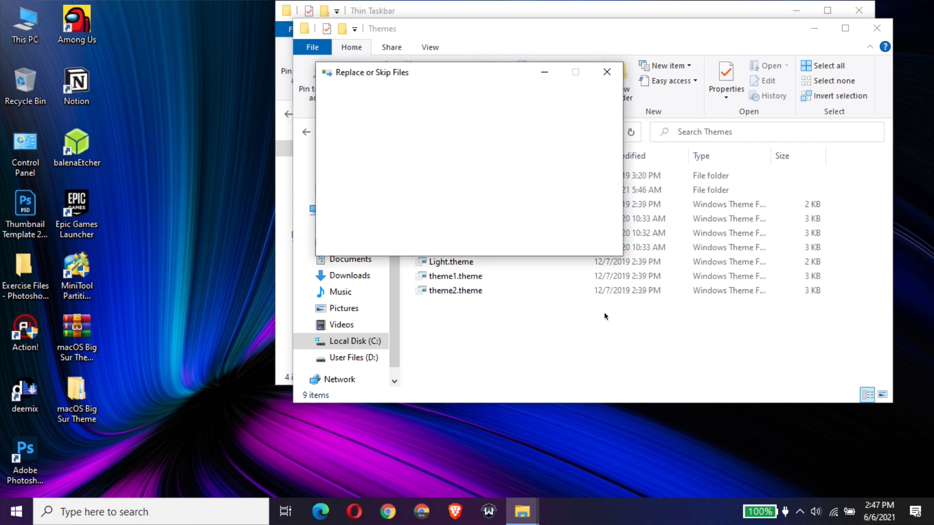
left_click(442, 144)
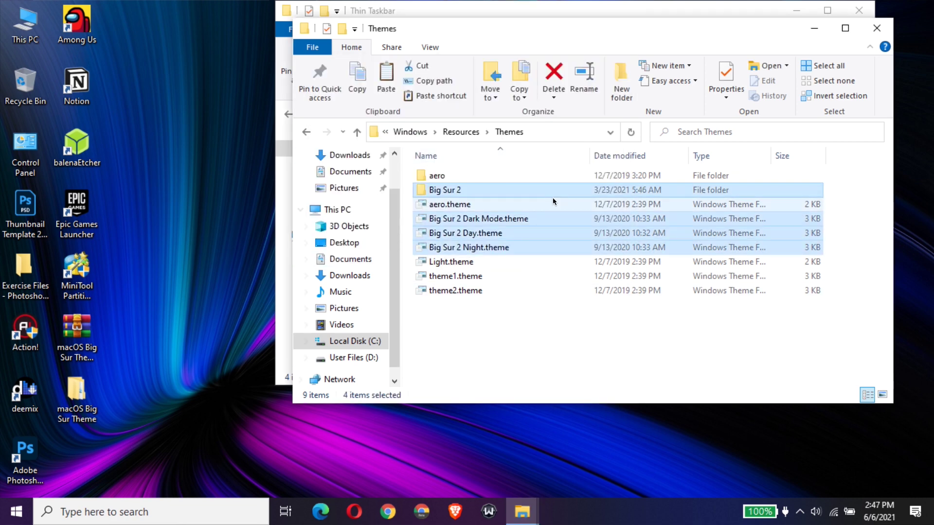
left_click(876, 28)
Step: Go back to the UXTheme folder and run ThemeTool.exe as administrator, allowing it to make changes
right_click(538, 278)
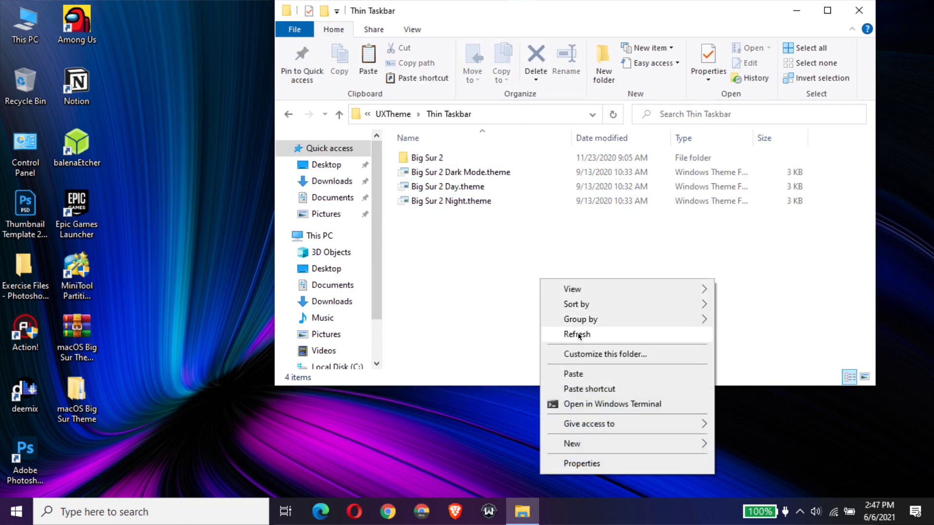
left_click(566, 334)
left_click(288, 113)
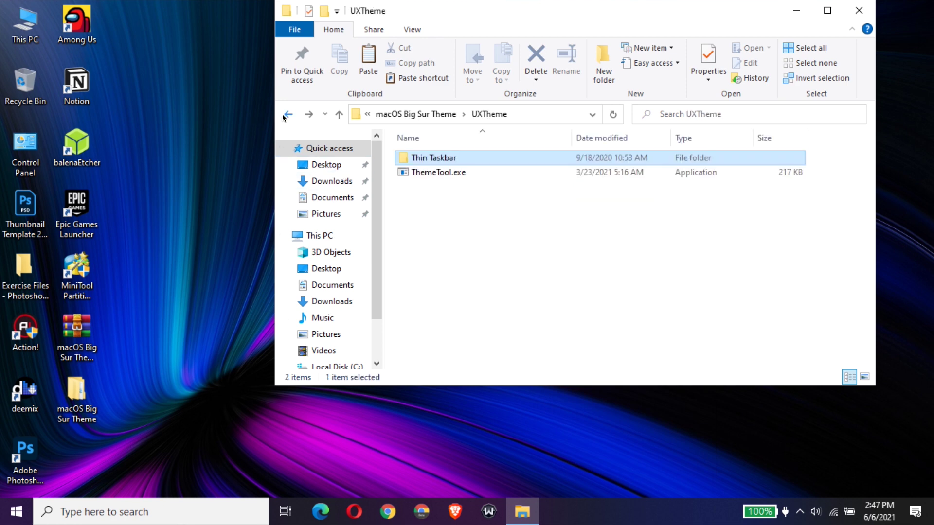
left_click(475, 211)
left_click(428, 176)
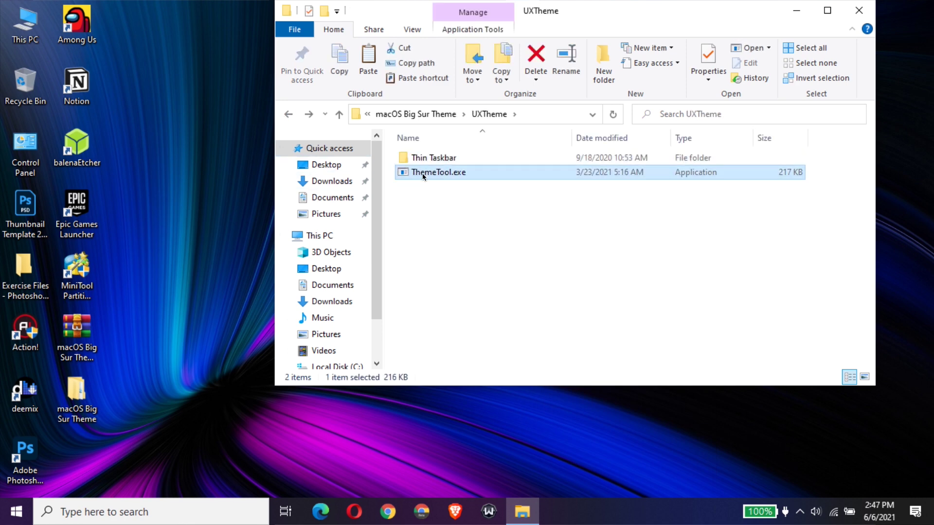
right_click(423, 176)
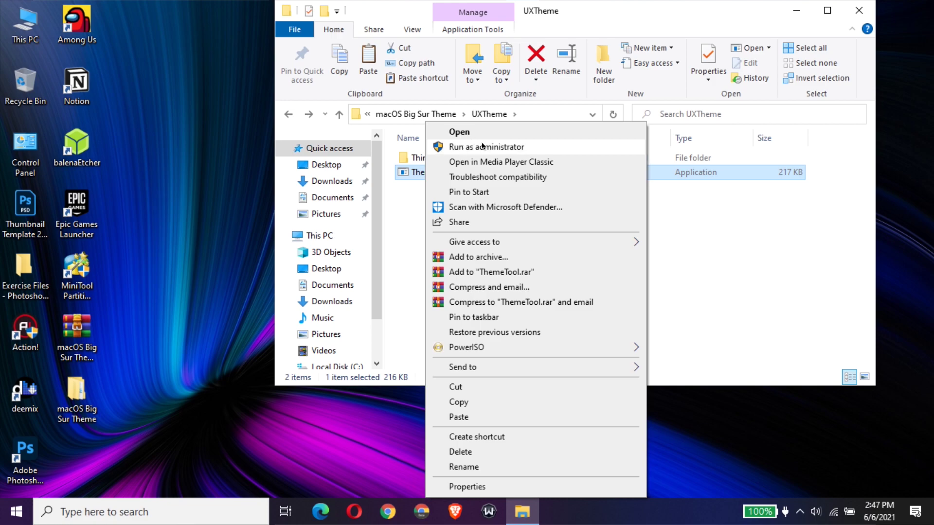
left_click(455, 149)
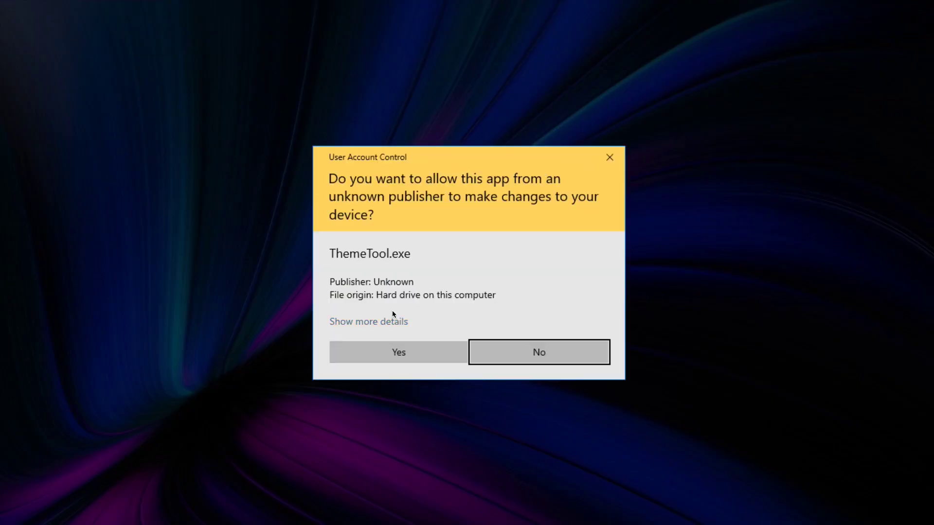
left_click(402, 348)
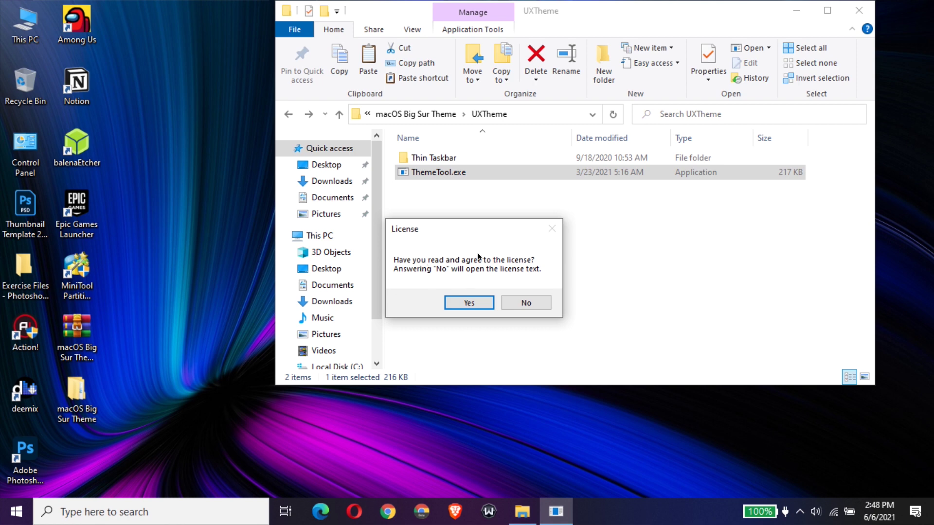
Step: Accept the ThemeTool license and install the SecureUxTheme patcher with Rename DefaultColors checked
left_click(468, 302)
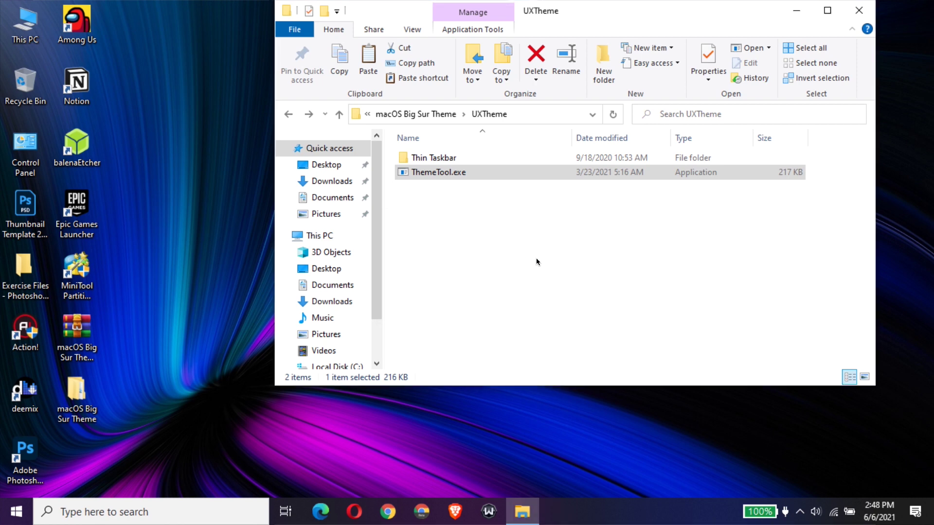
left_click_drag(178, 1, 451, 80)
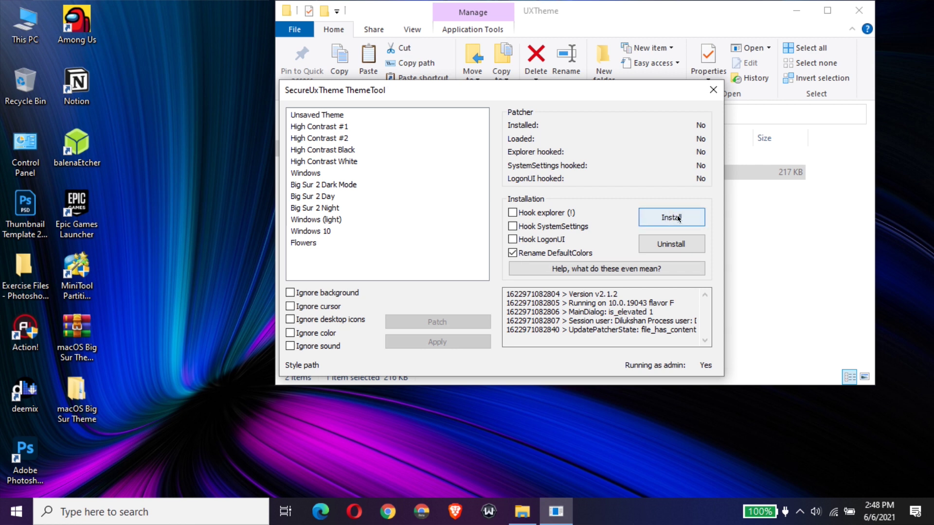
left_click(659, 220)
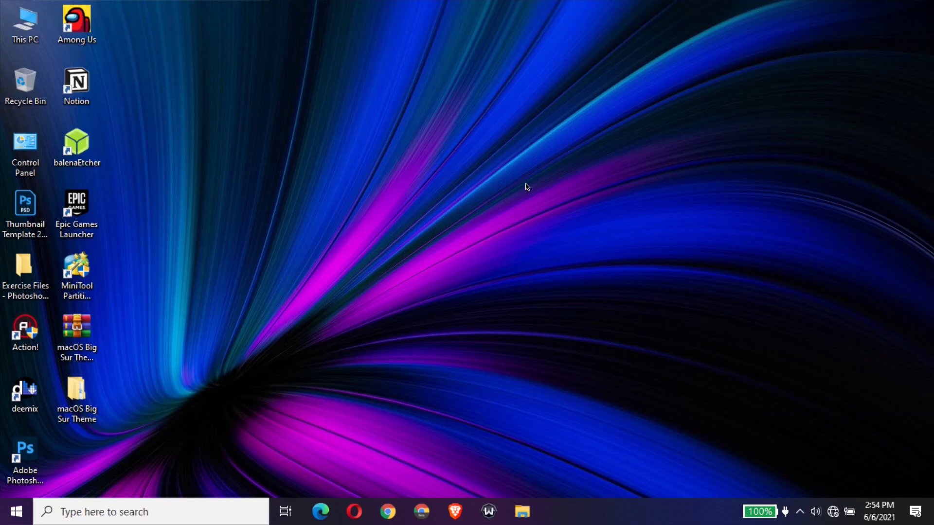
Step: Refresh the desktop and open the UXTheme folder inside the nested macOS Big Sur Theme folders
right_click(444, 196)
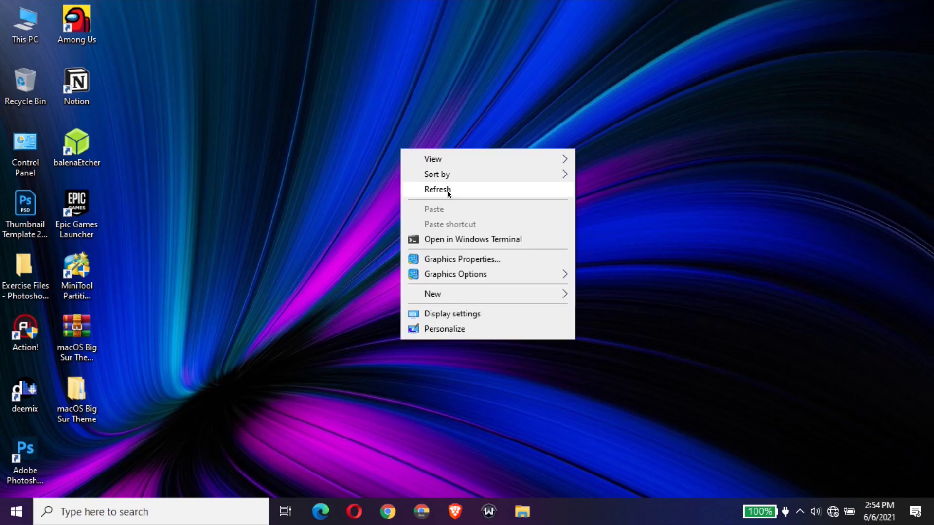
left_click(446, 190)
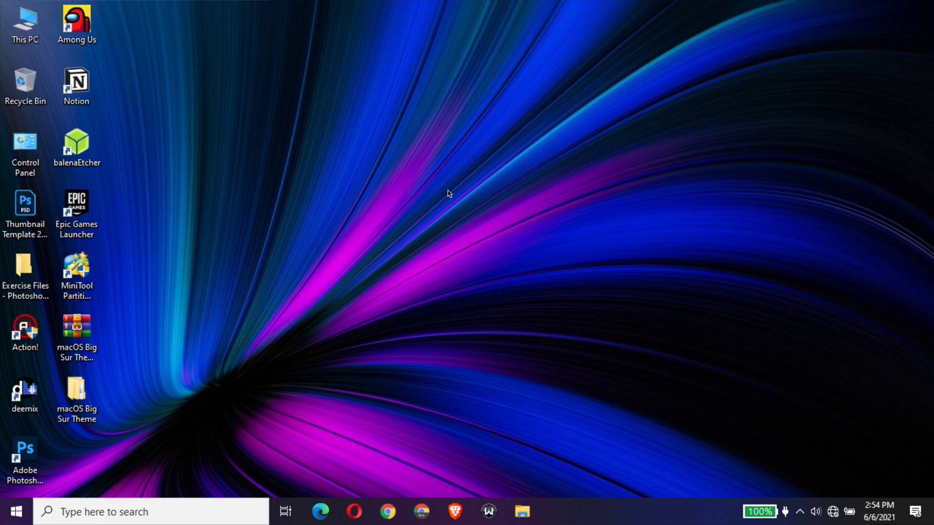
left_click(74, 404)
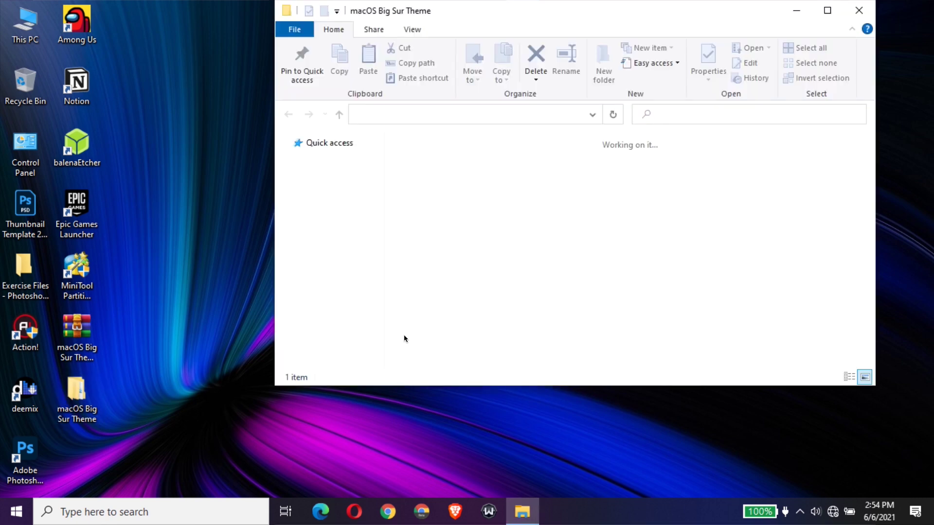
double_click(431, 182)
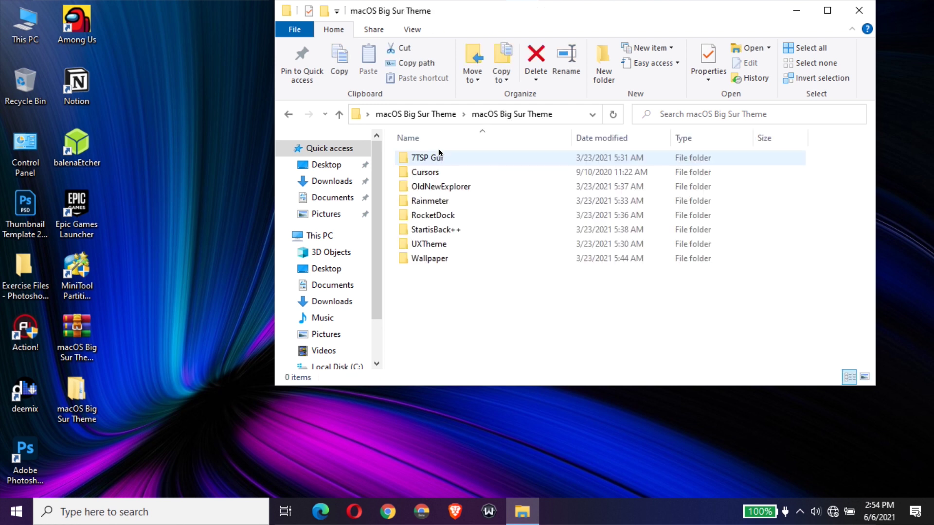
left_click(413, 247)
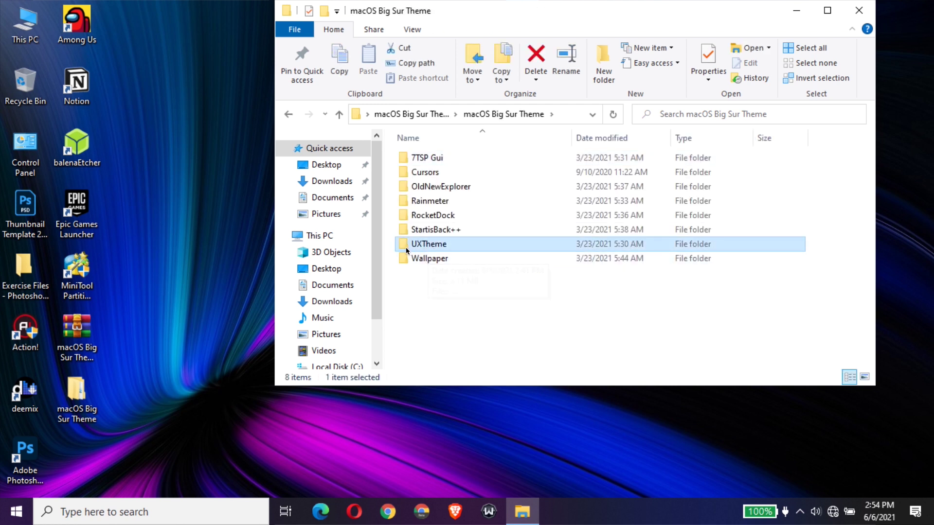
double_click(430, 244)
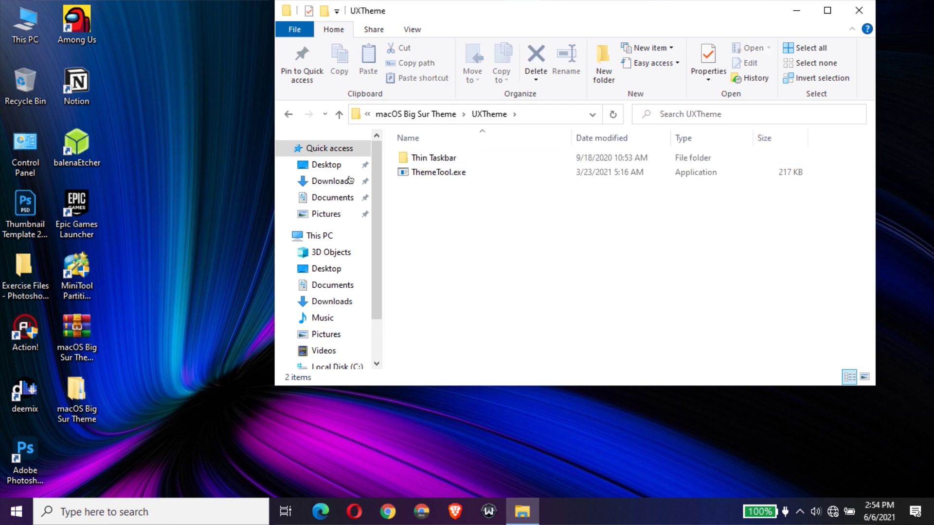
double_click(424, 174)
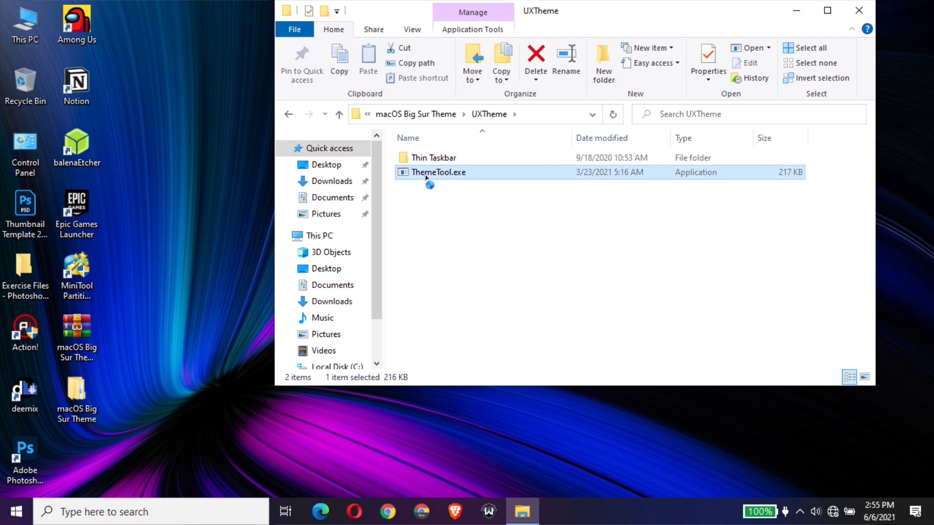
left_click(520, 303)
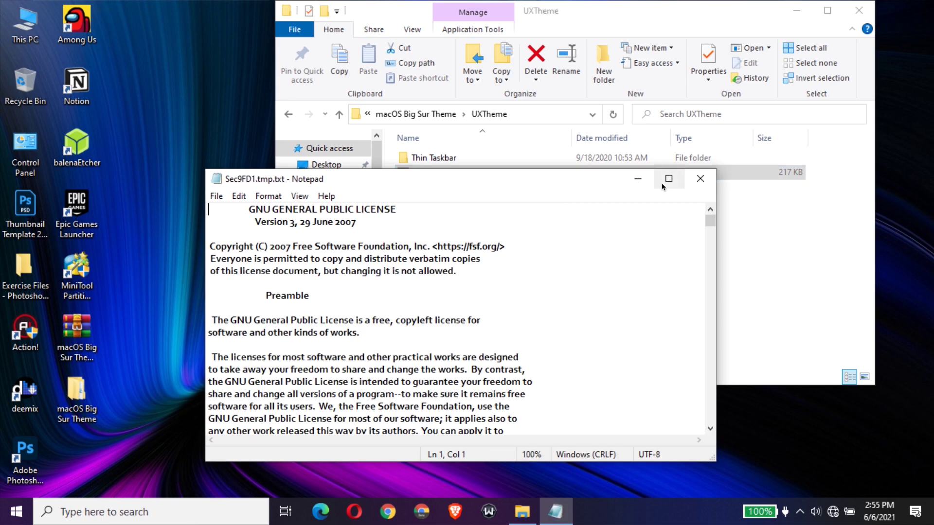
left_click(707, 179)
Step: Run ThemeTool.exe as administrator, allowing it to make changes, and accept its license
double_click(425, 171)
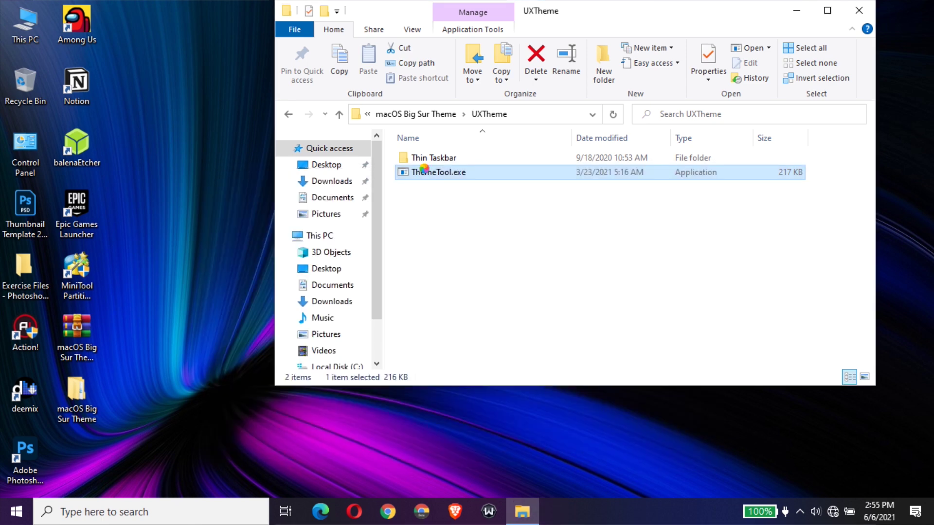
right_click(425, 171)
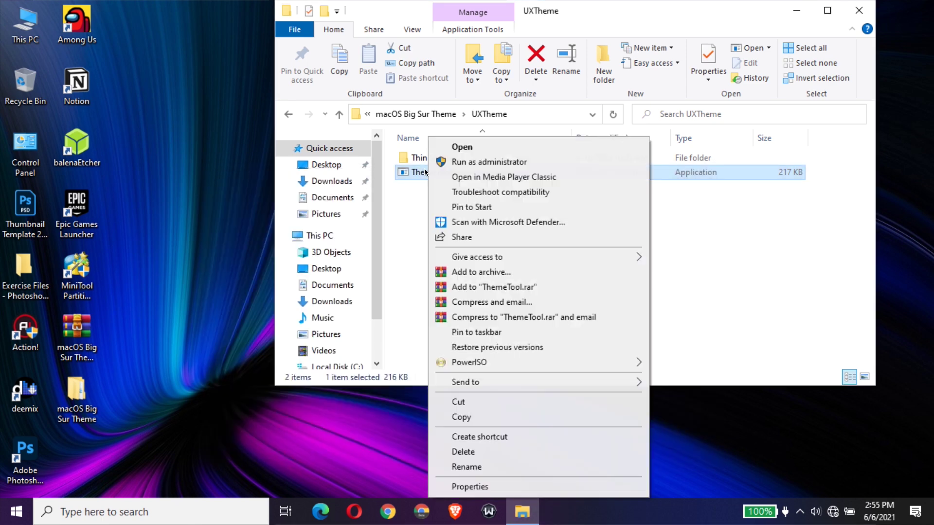
left_click(460, 163)
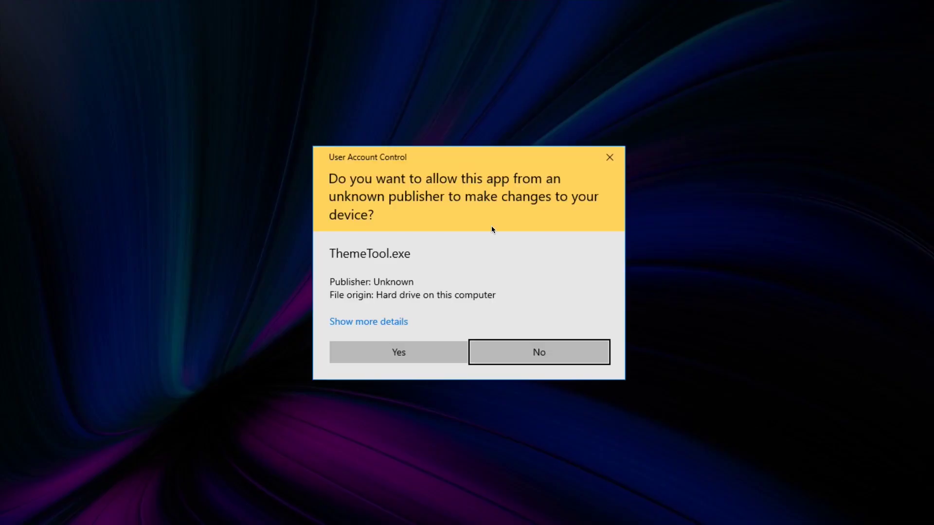
left_click(392, 354)
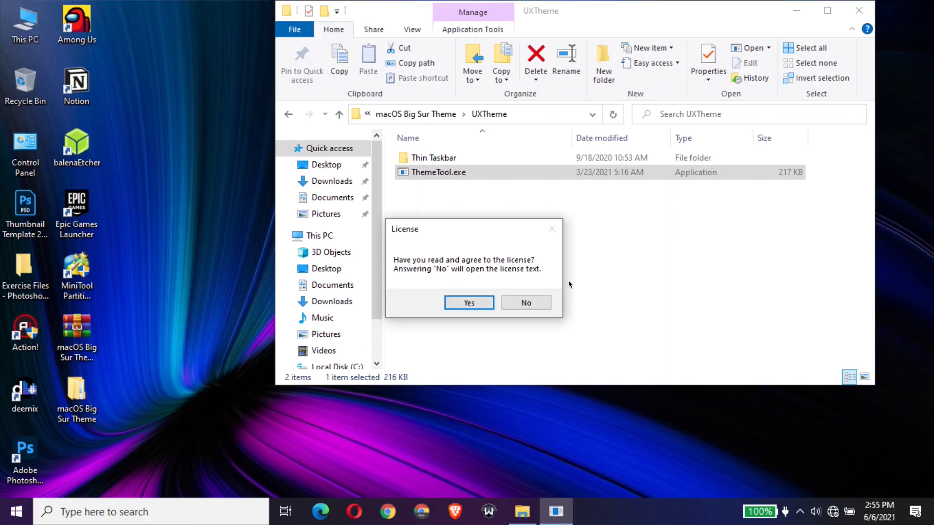
left_click(462, 306)
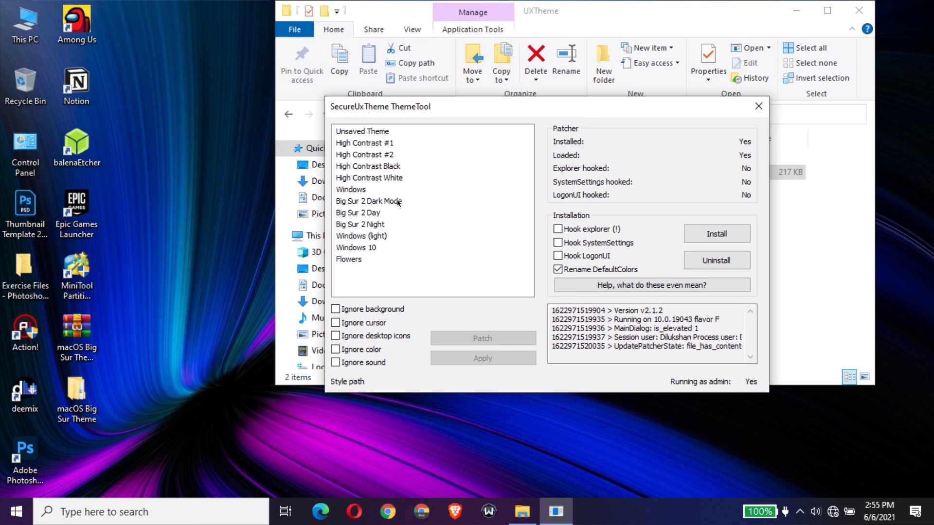
Step: Patch and apply the Big Sur 2 Day theme, and close ThemeTool
left_click(360, 214)
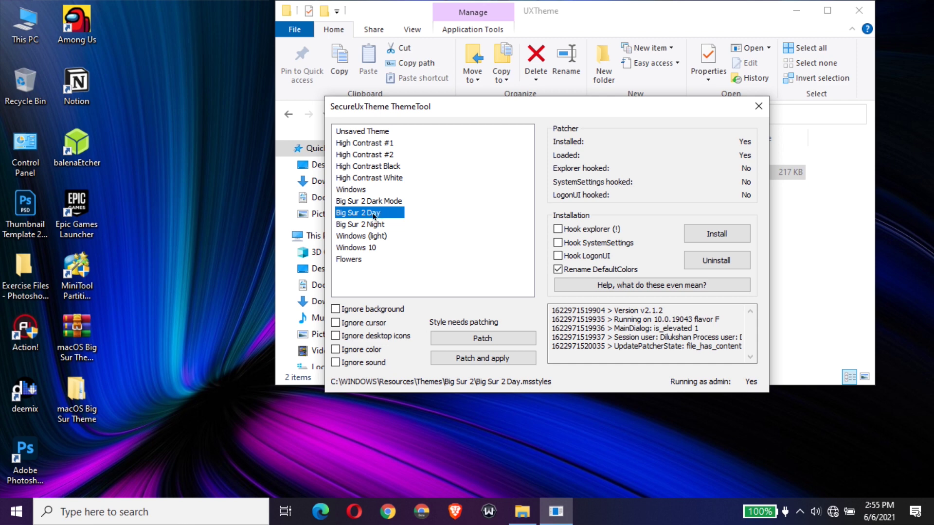
left_click(486, 359)
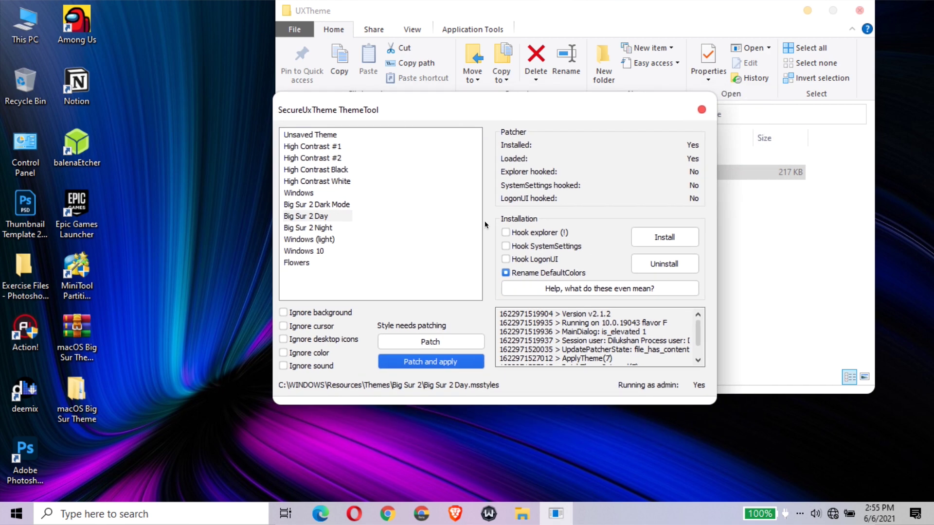
left_click(701, 111)
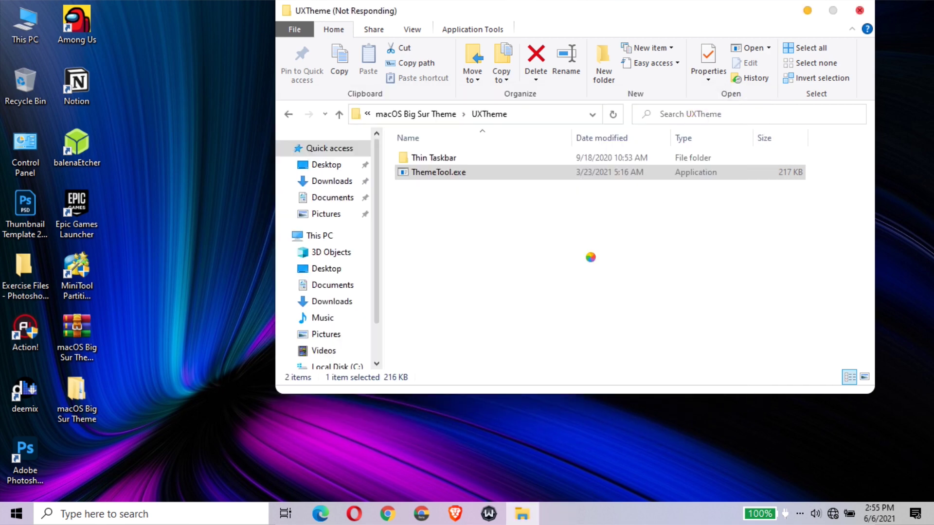
Step: Go back to the theme folder, open 7TSP Gui and run 7tsp GUI v0.6(2019).exe as administrator, allowing changes
left_click(288, 114)
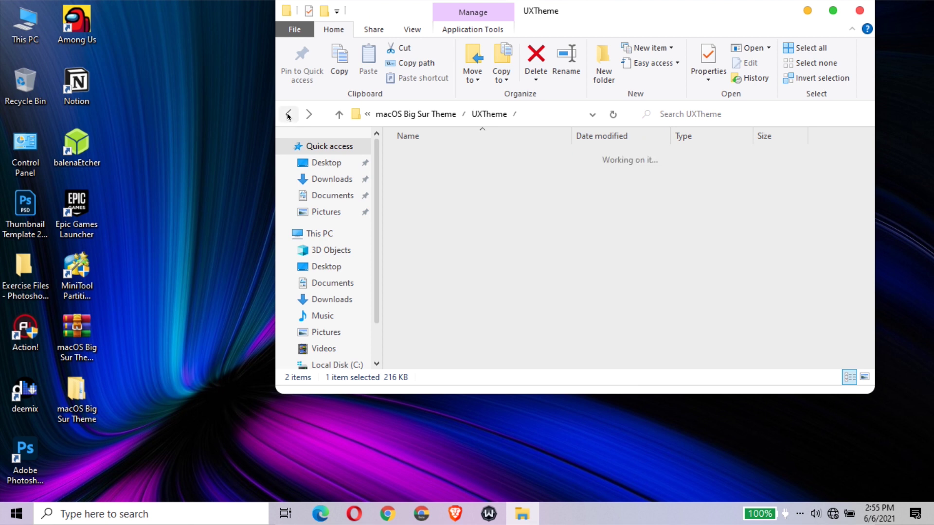
left_click_drag(667, 6, 659, 27)
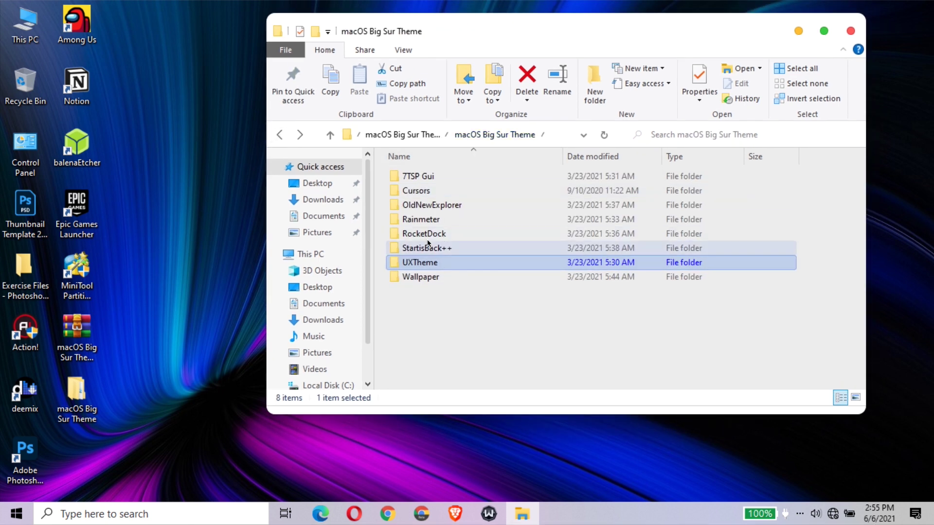
double_click(416, 178)
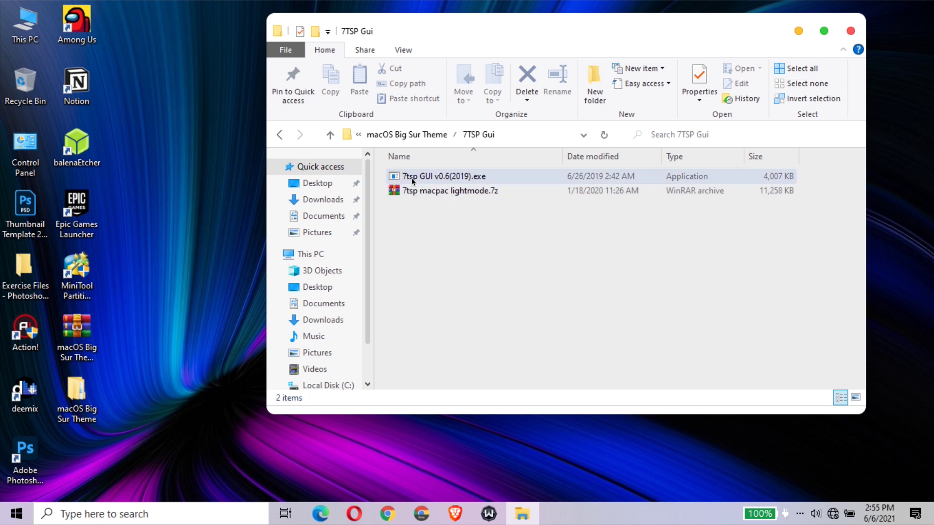
left_click(428, 179)
right_click(429, 177)
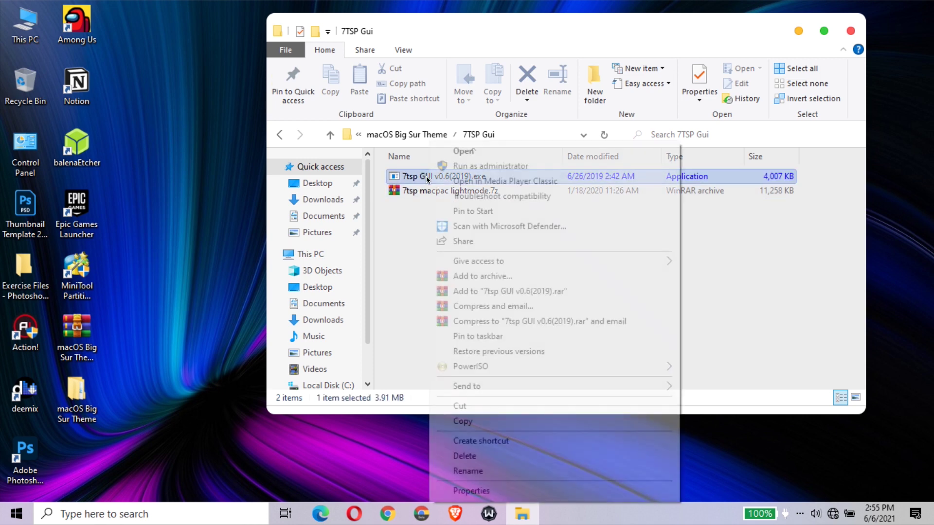
left_click(452, 166)
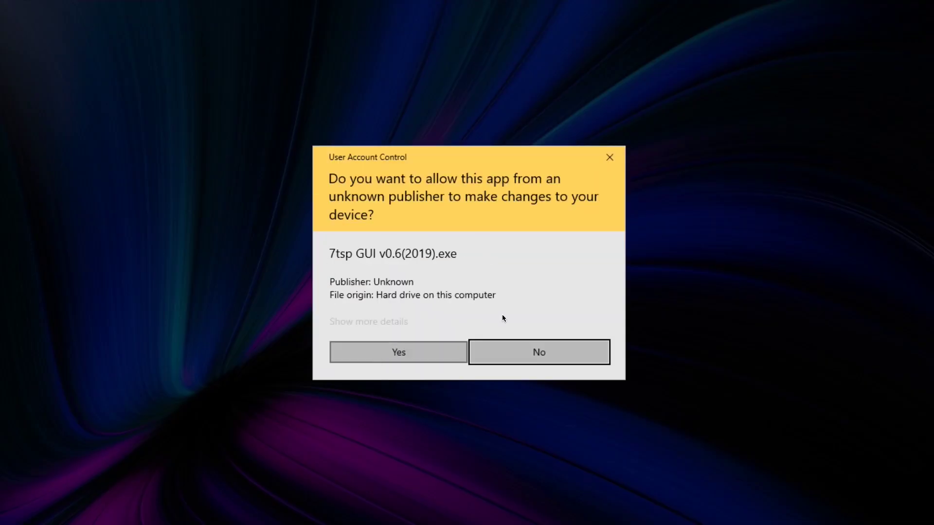
left_click(400, 352)
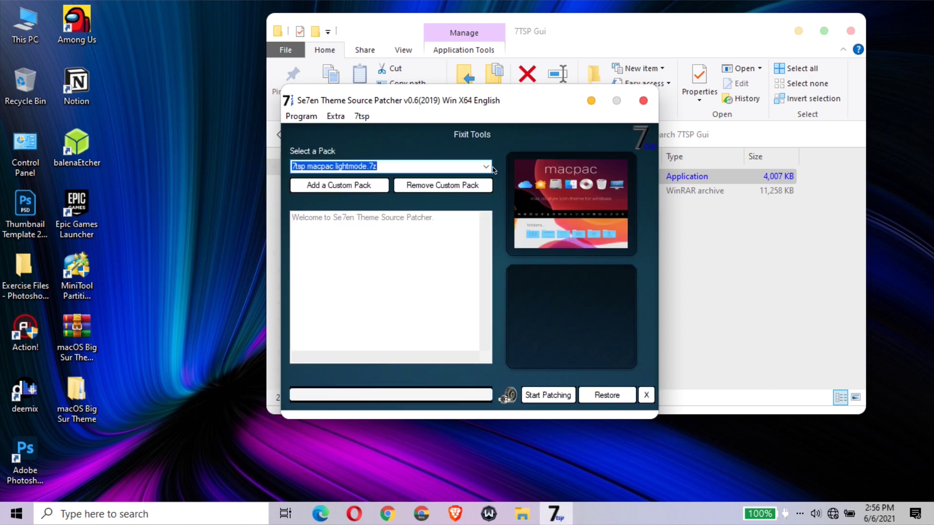
Step: Add 7tsp macpac lightmode.7z from the 7TSP Gui folder as a custom pack, overwriting the existing pack
left_click(340, 186)
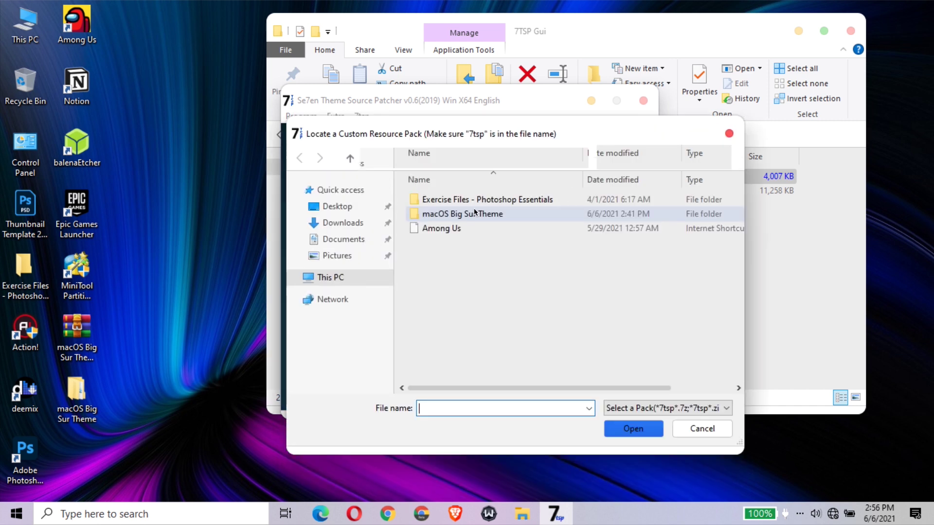
double_click(462, 214)
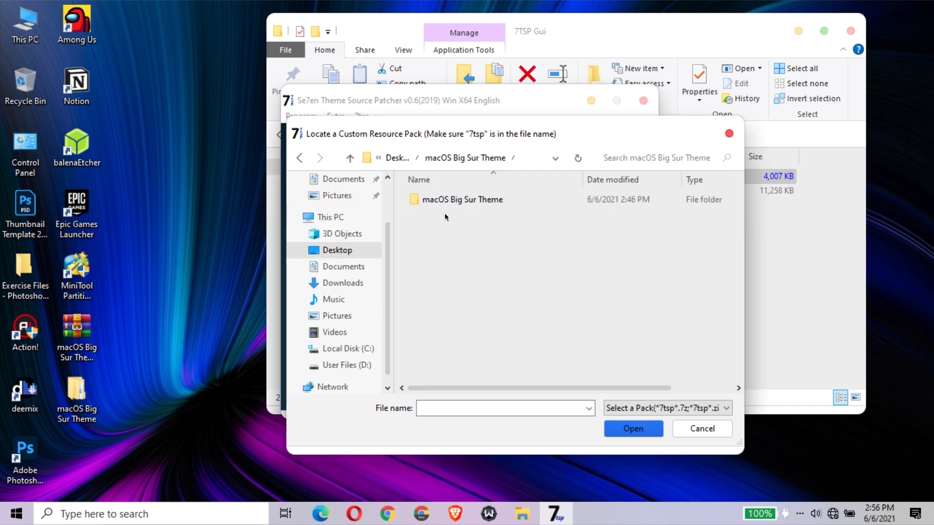
double_click(441, 203)
double_click(430, 200)
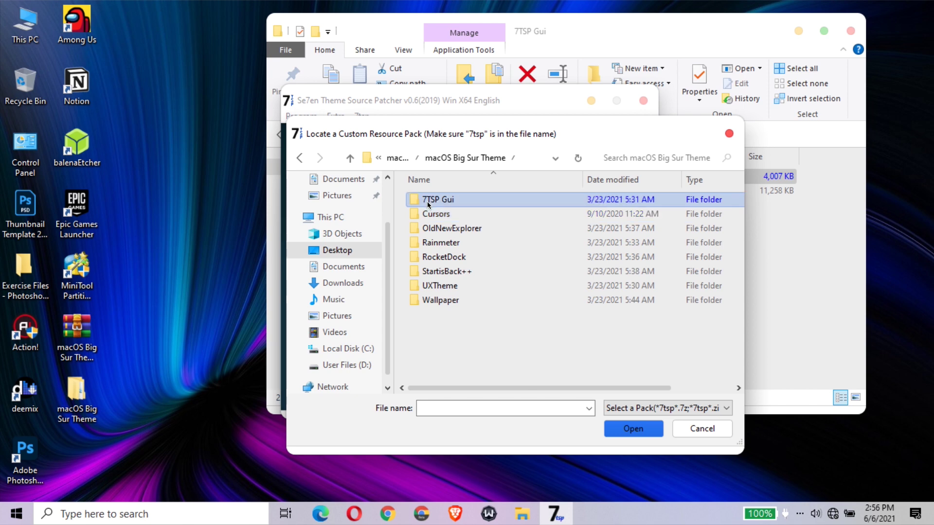
left_click(455, 200)
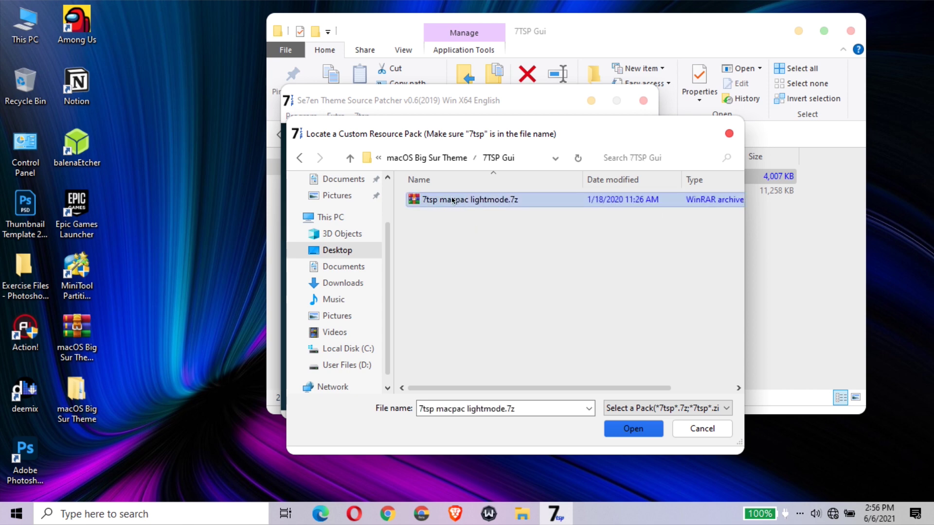
double_click(453, 200)
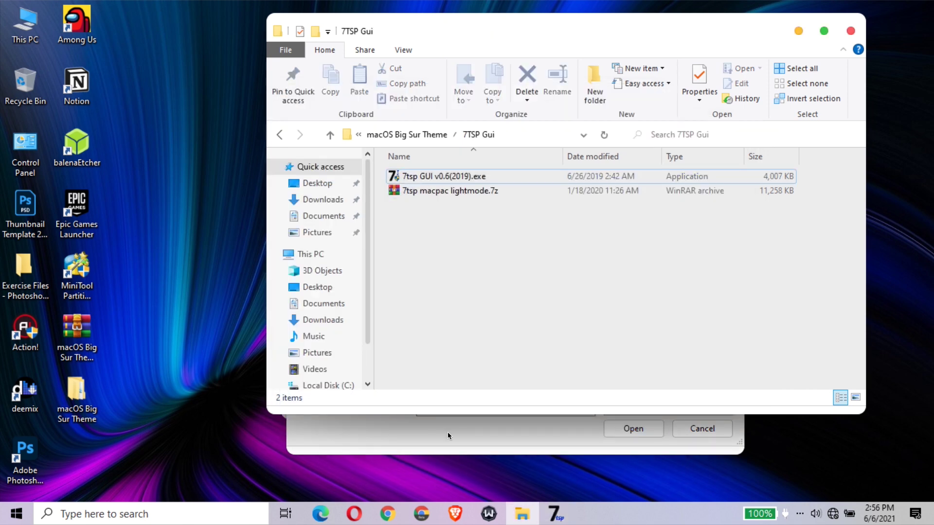
left_click(448, 432)
left_click(631, 429)
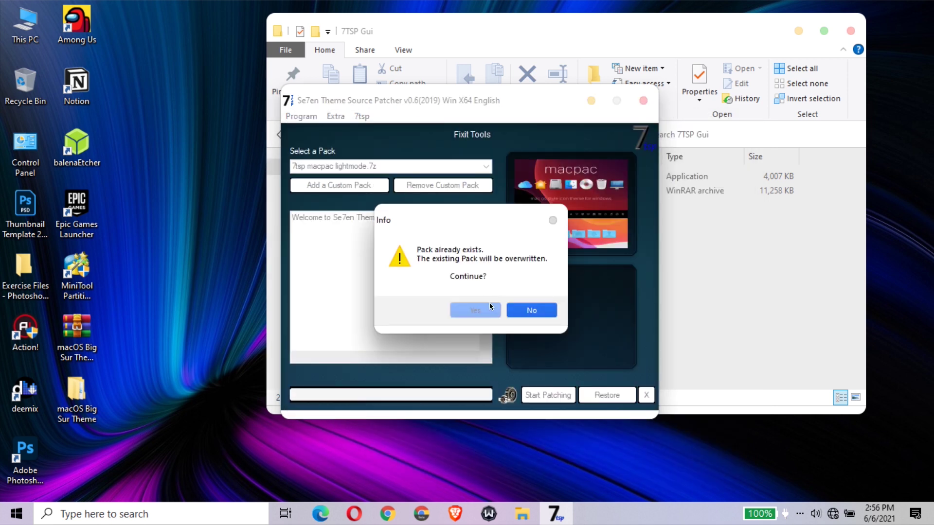
left_click(490, 307)
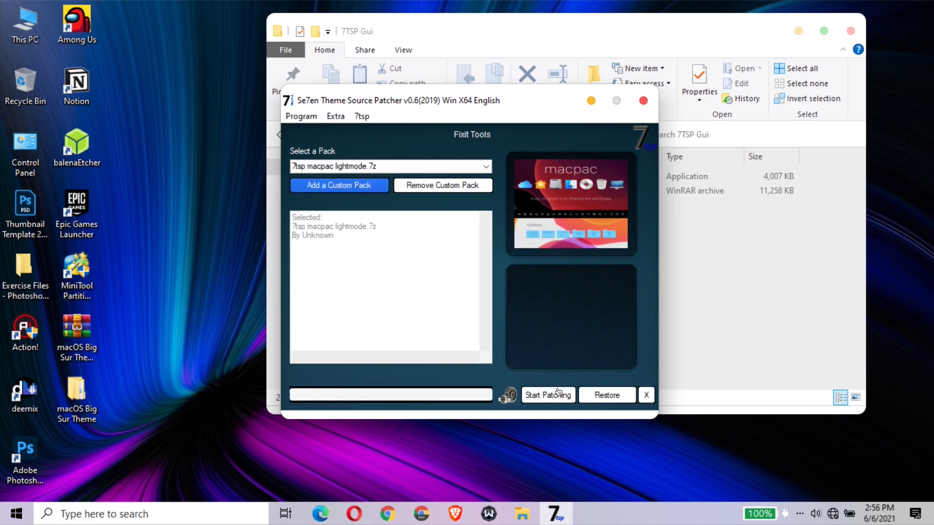
Step: Save the patcher options with Create new Restore Point when Patching unchecked
left_click(558, 392)
left_click(508, 397)
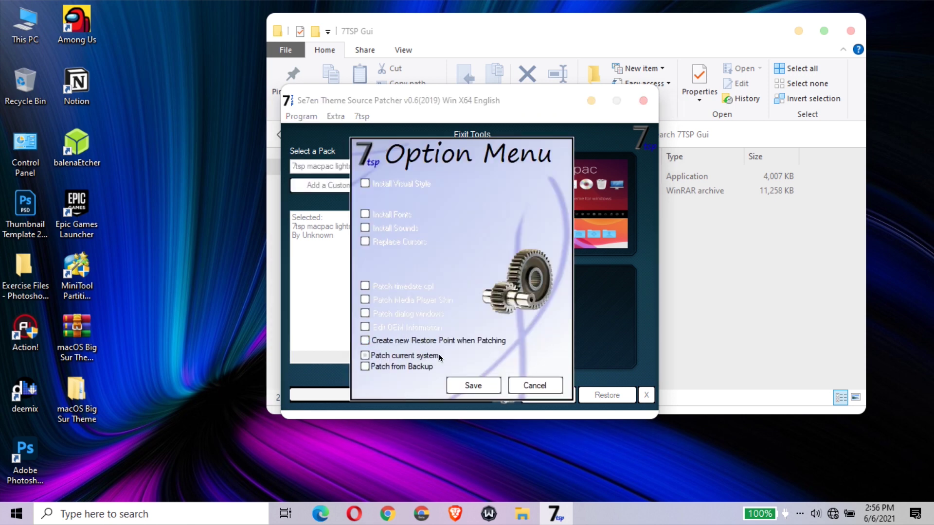
left_click(477, 386)
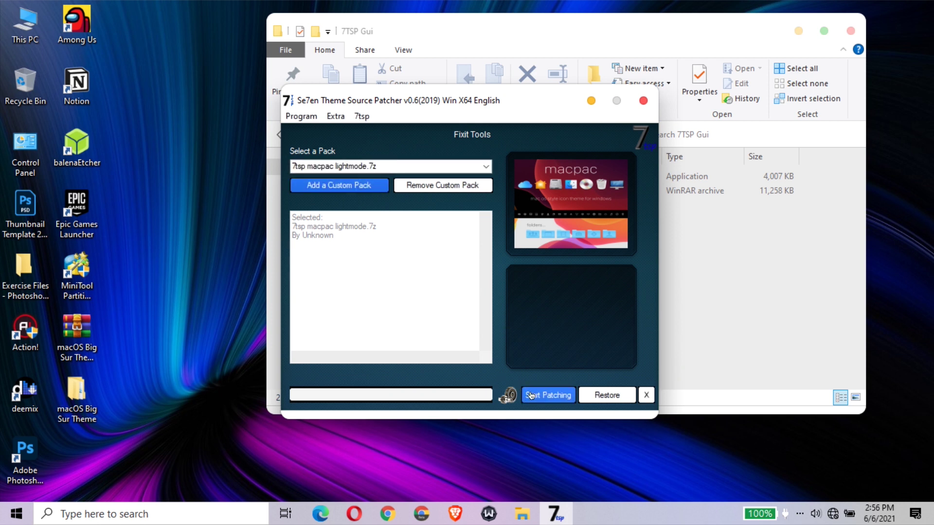
Step: Patch the system with the 7tsp macpac lightmode.7z pack and reboot Windows, dismissing the completion notice
left_click(531, 396)
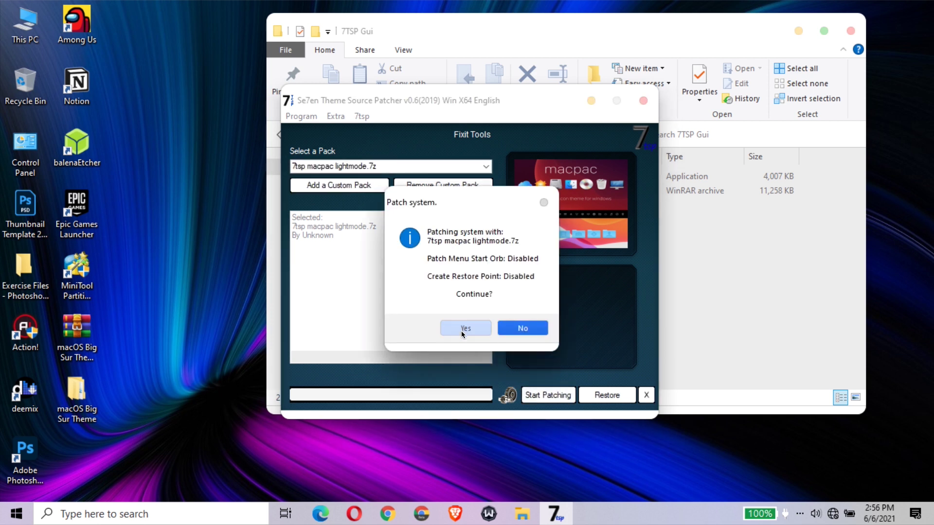
left_click(465, 328)
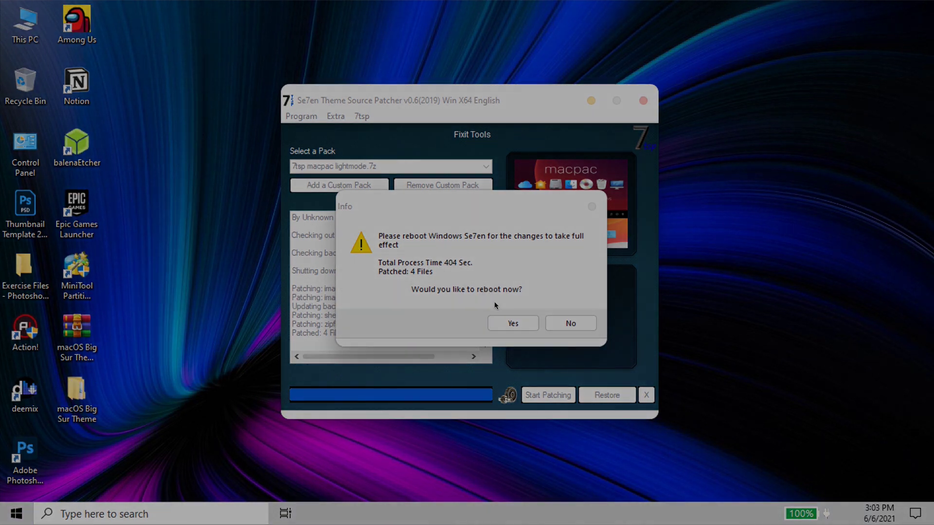
left_click(512, 324)
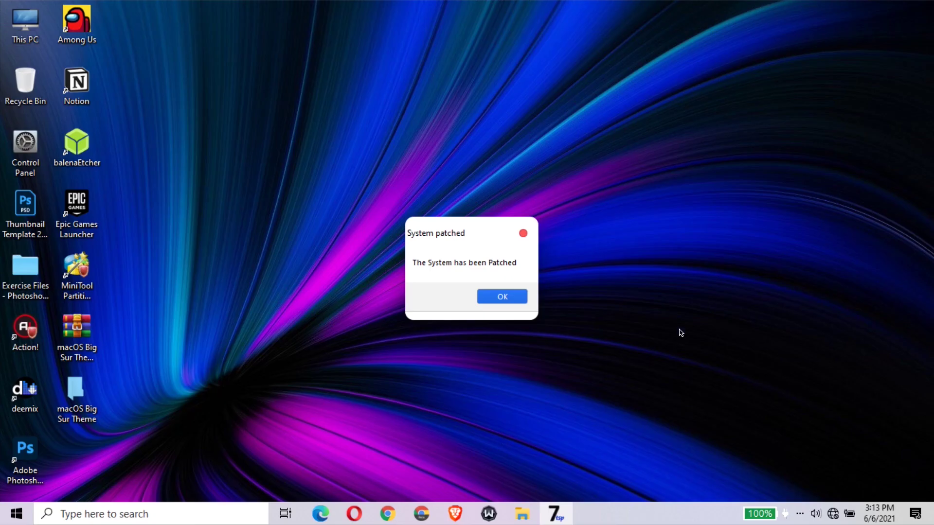
left_click(502, 297)
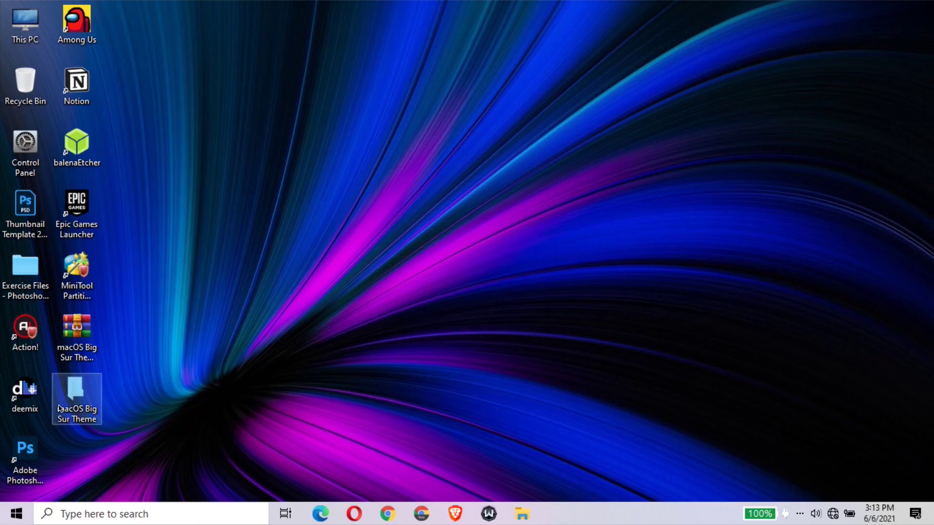
Step: Open the OldNewExplorer folder inside macOS Big Sur Theme and run OldNewExplorerCfg.exe as administrator, allowing changes
left_click(74, 397)
double_click(77, 395)
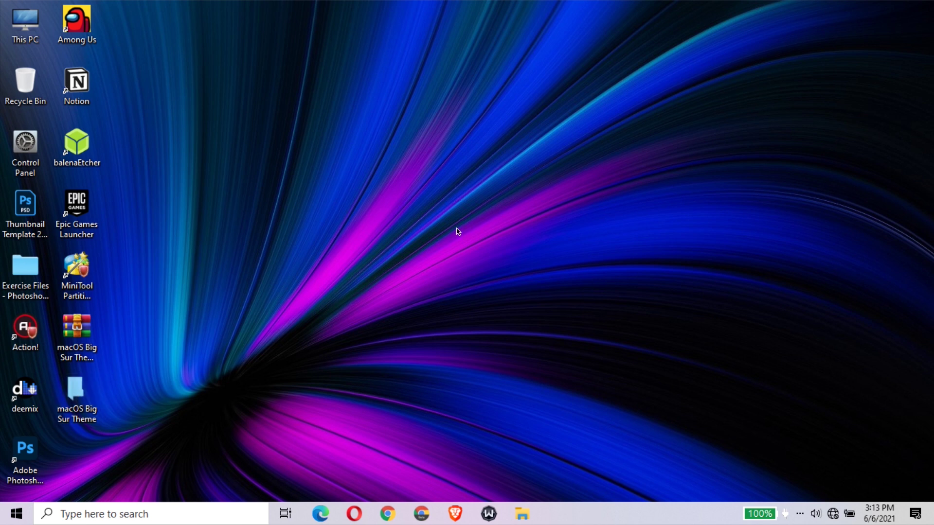
double_click(412, 212)
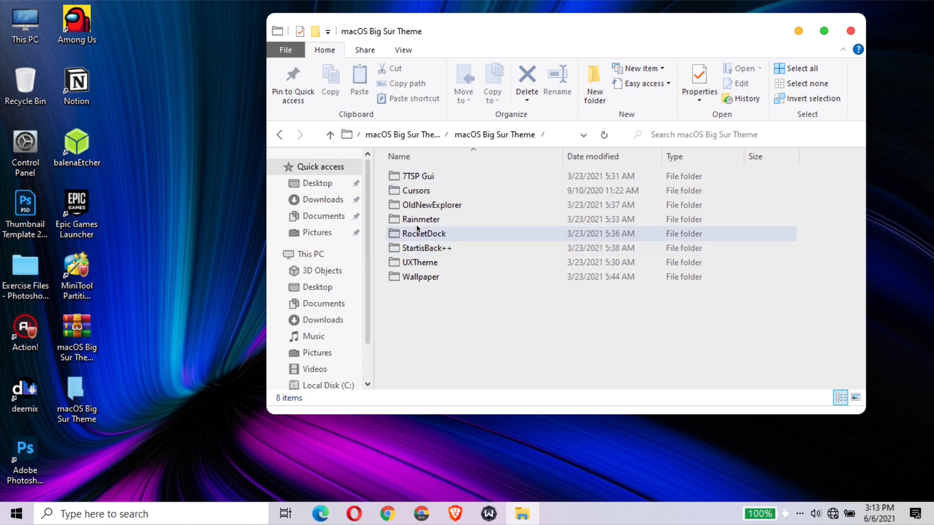
left_click(415, 208)
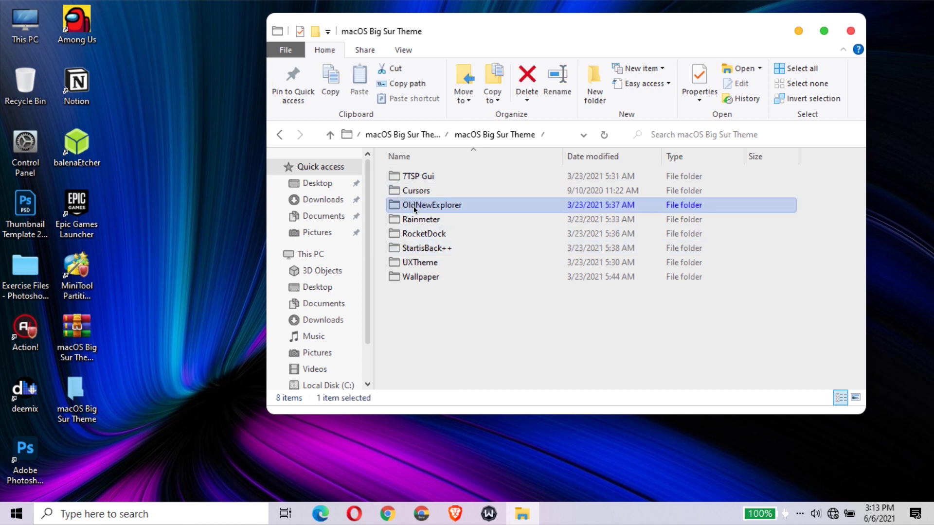
double_click(417, 209)
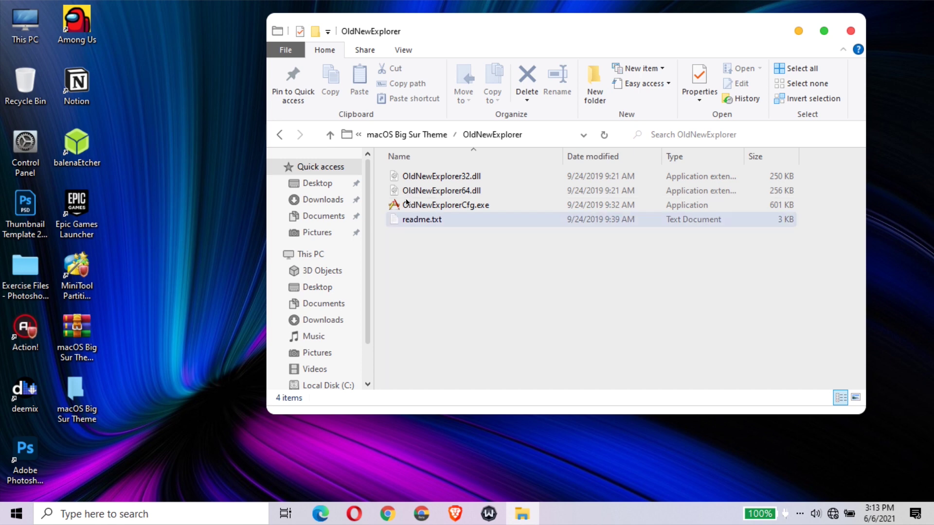
left_click(415, 207)
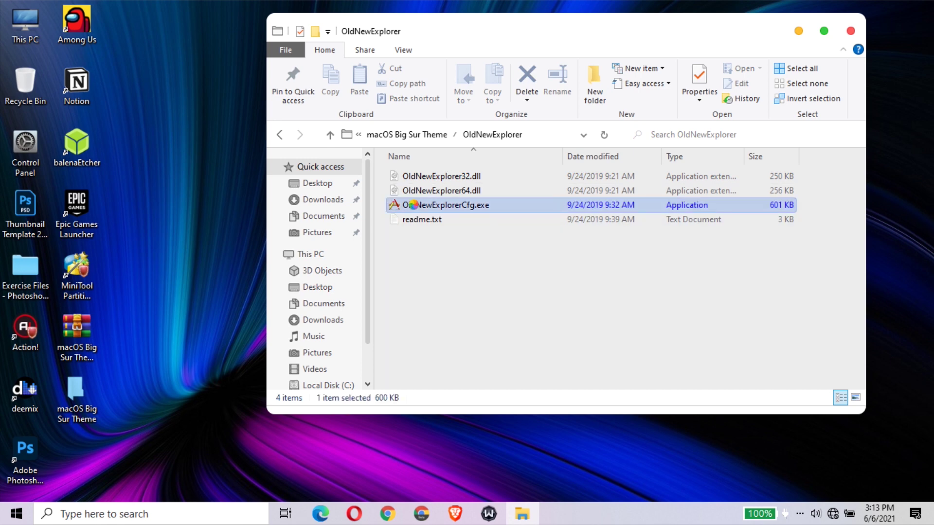
right_click(412, 205)
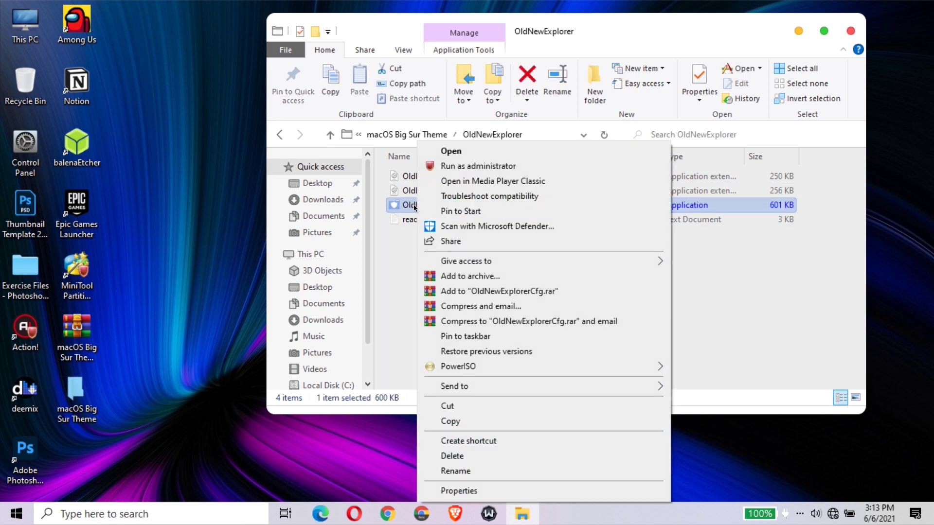
left_click(451, 168)
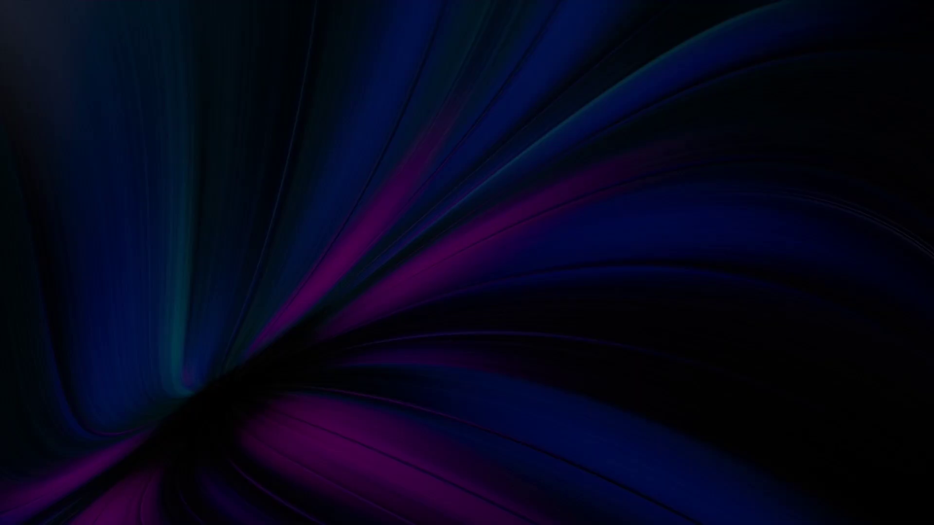
left_click(399, 362)
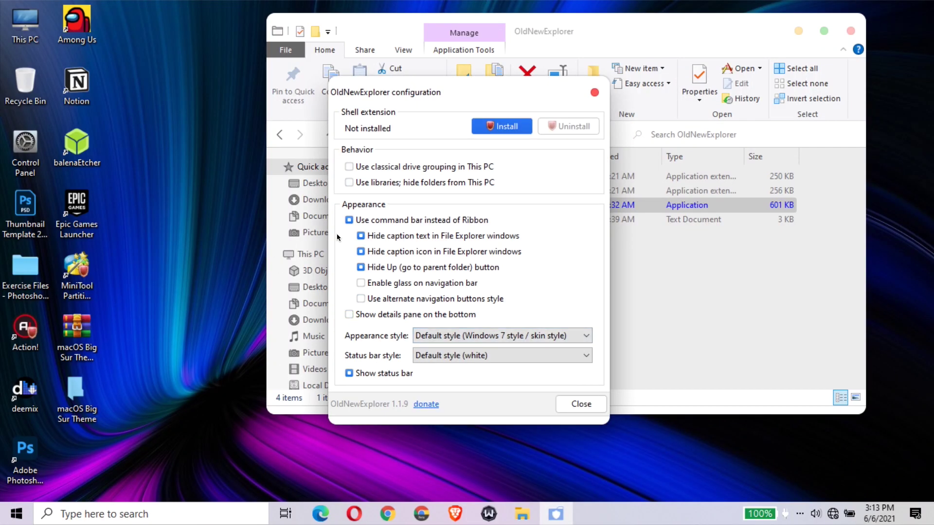
Step: Install the OldNewExplorer shell extension with Use command bar instead of Ribbon kept checked, and close the configuration
left_click(348, 220)
left_click(348, 222)
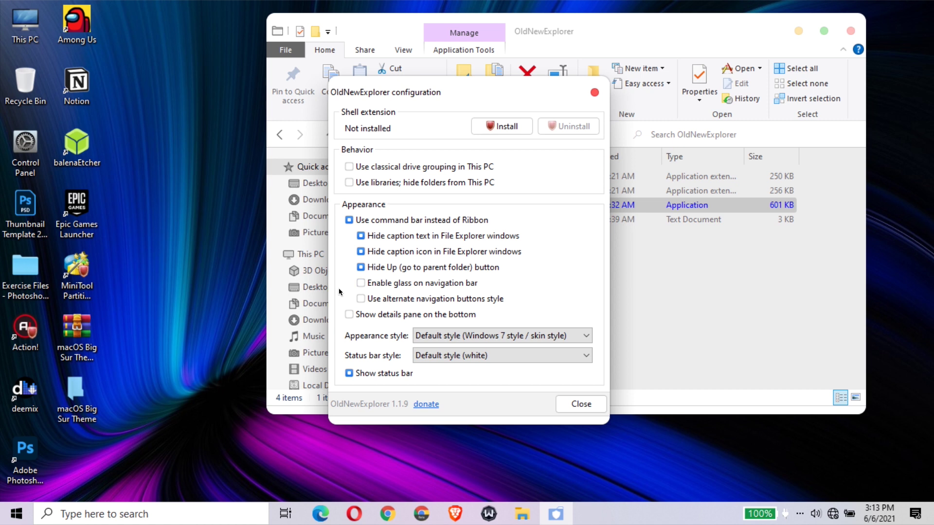
left_click(500, 127)
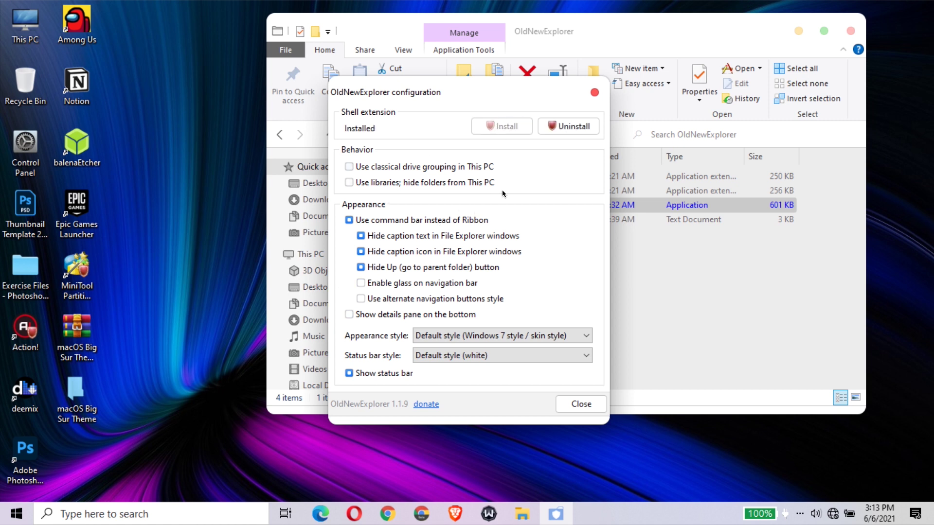
left_click(582, 404)
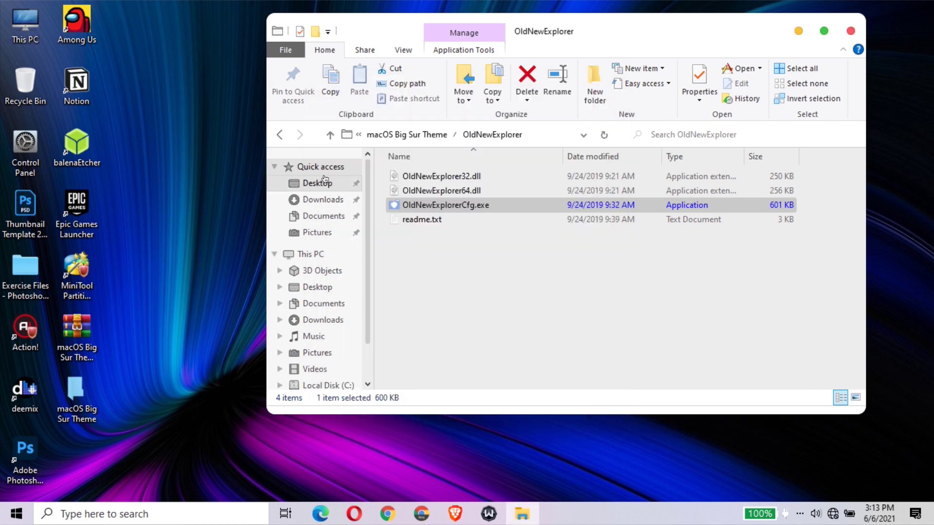
Step: Go back to the theme folder, open StartisBack++ and run StartIsBackPlusPlus_setup.exe as administrator, allowing changes
left_click(280, 135)
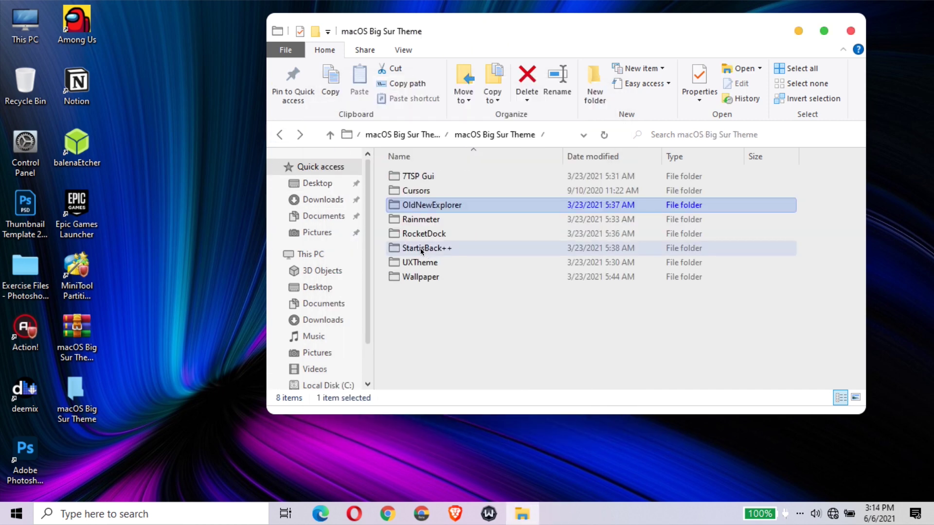
double_click(424, 249)
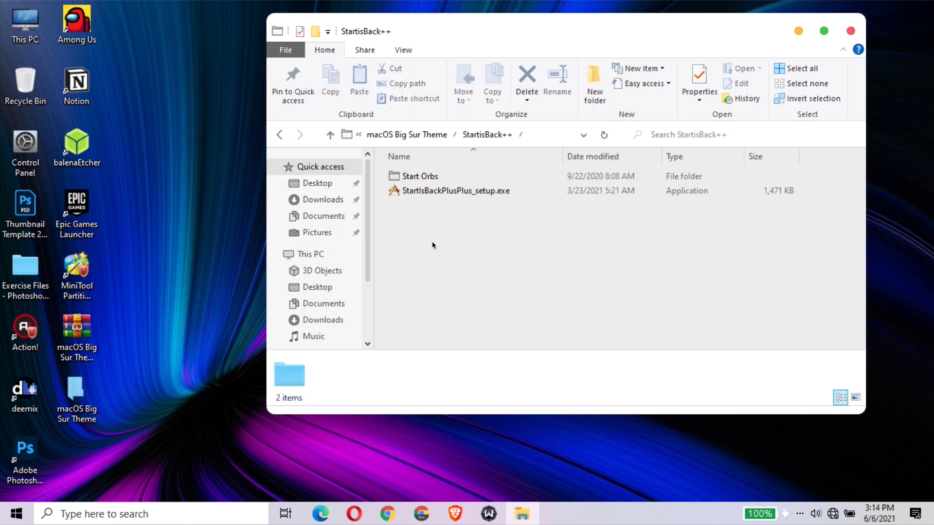
left_click(430, 191)
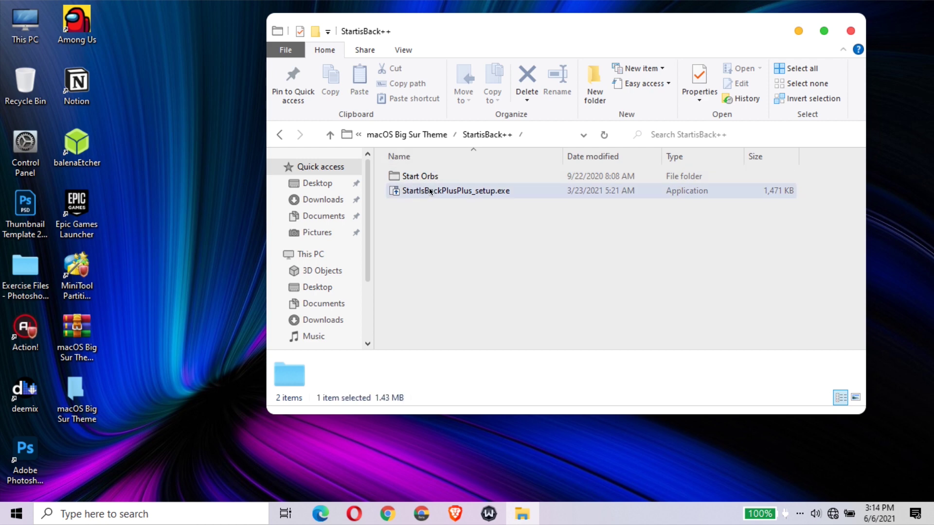
right_click(430, 191)
left_click(468, 108)
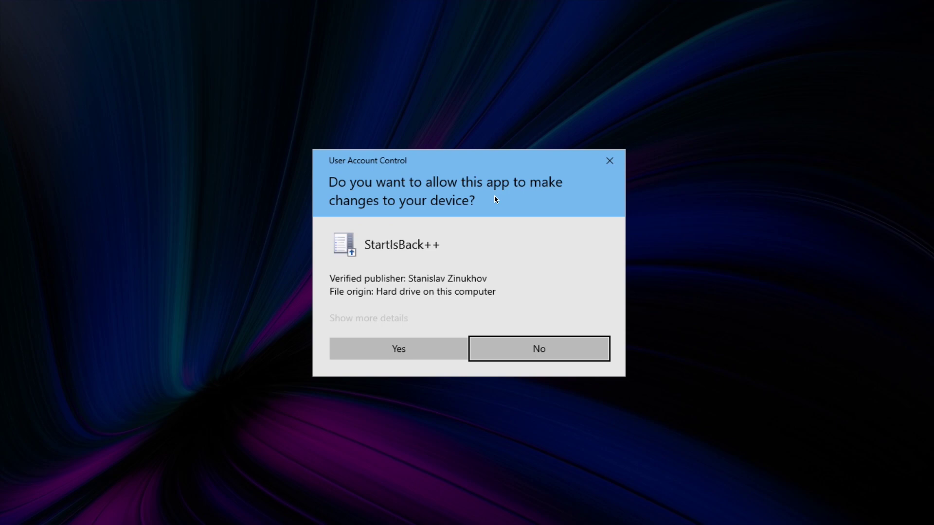
left_click(401, 347)
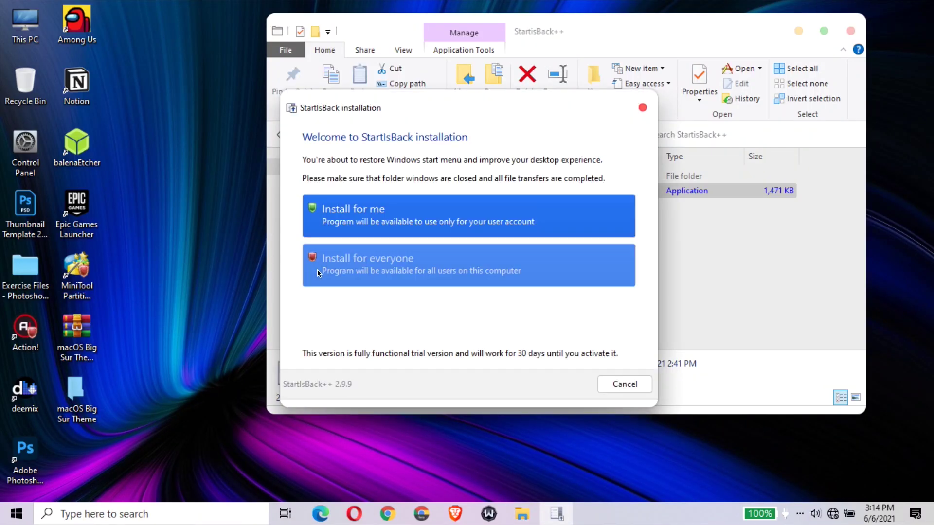
Step: Install StartIsBack for everyone in C:\Program Files (x86)\StartIsBack and open its configuration
left_click(361, 273)
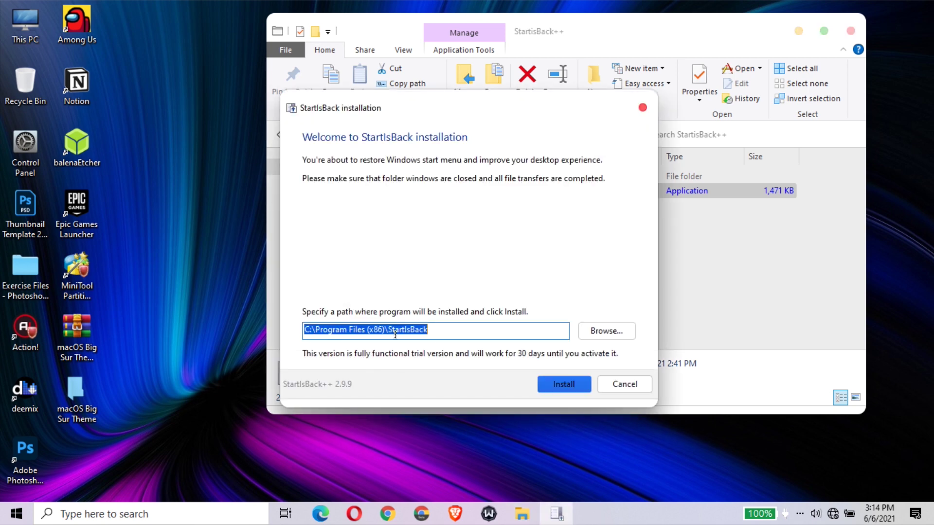
left_click(551, 386)
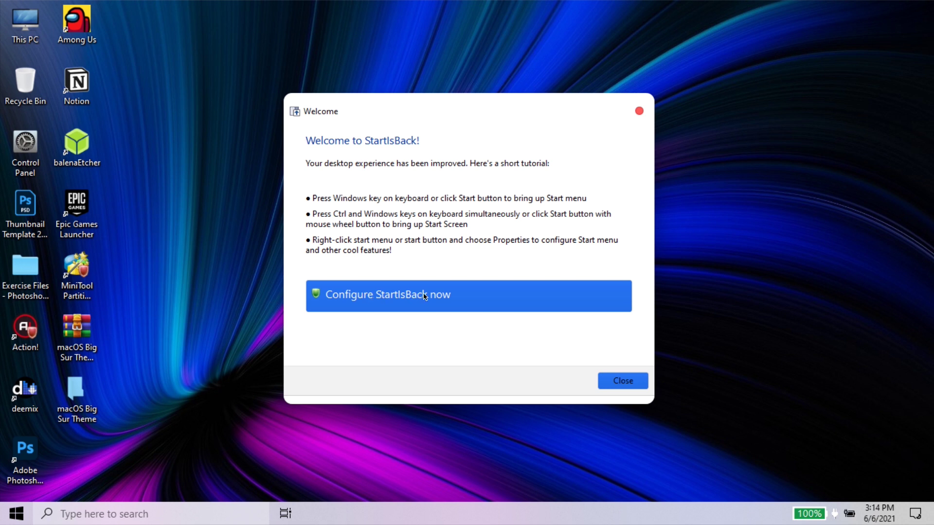
left_click(425, 297)
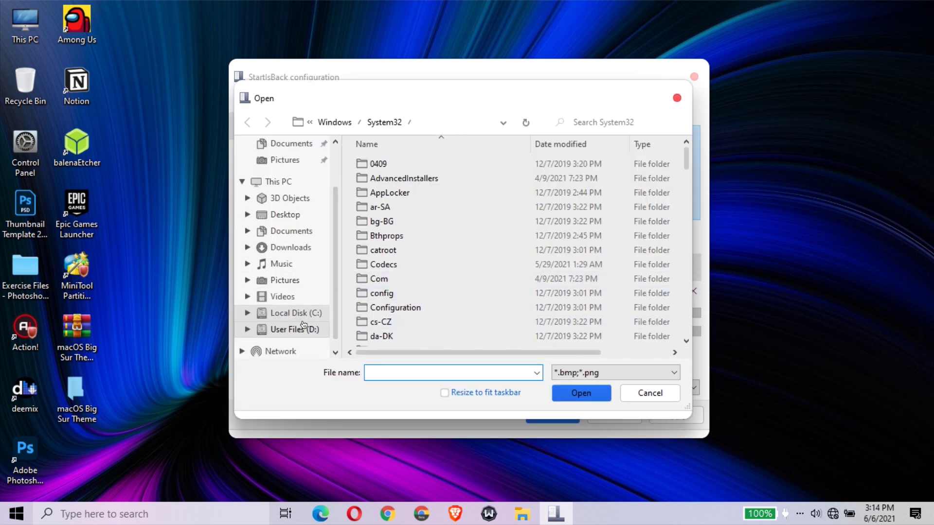
Step: Add apple dark.png from the theme's StartisBack++ Start Orbs folder as the Start button and remove the duplicate apple button
left_click(294, 330)
left_click(292, 214)
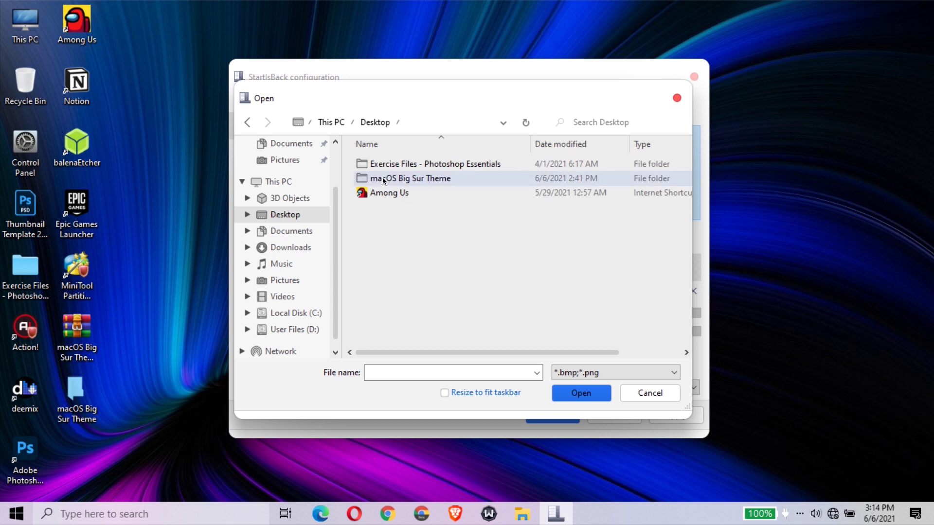
double_click(386, 165)
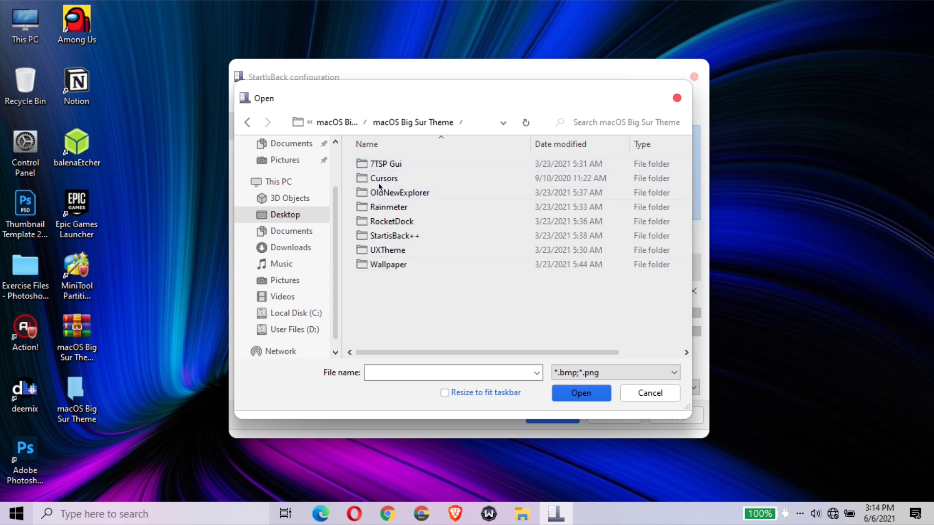
double_click(392, 235)
double_click(377, 164)
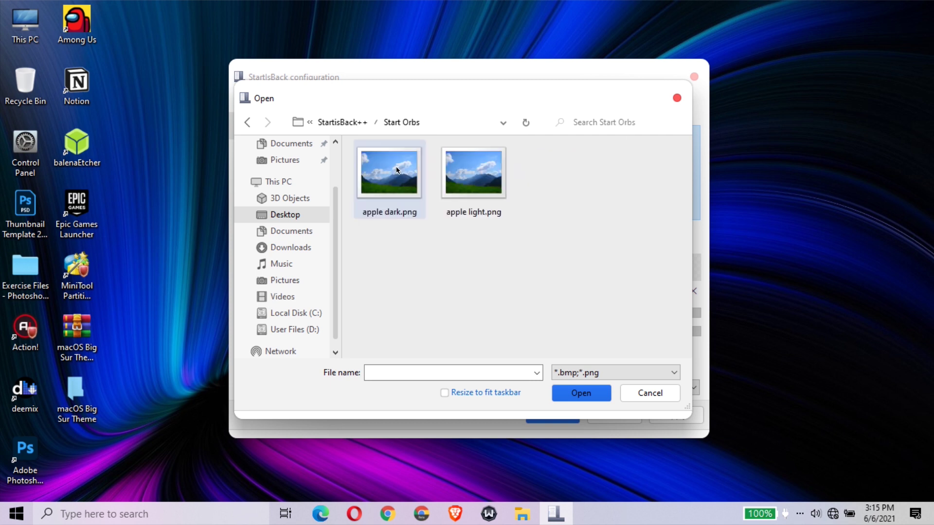
left_click(450, 194)
left_click(389, 191)
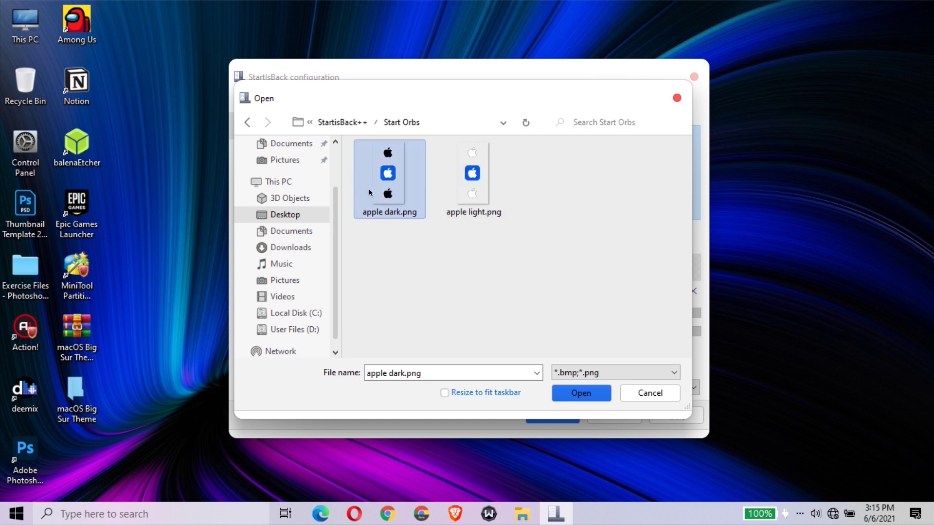
left_click(554, 389)
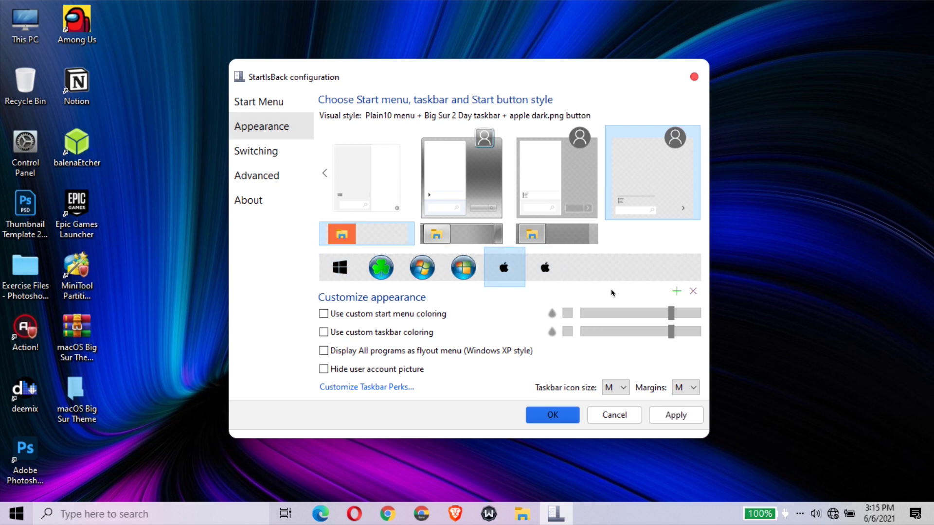
left_click(693, 291)
Step: Enable custom taskbar coloring with the Clear effect at 30%, apply it and close the StartIsBack configuration
left_click(371, 334)
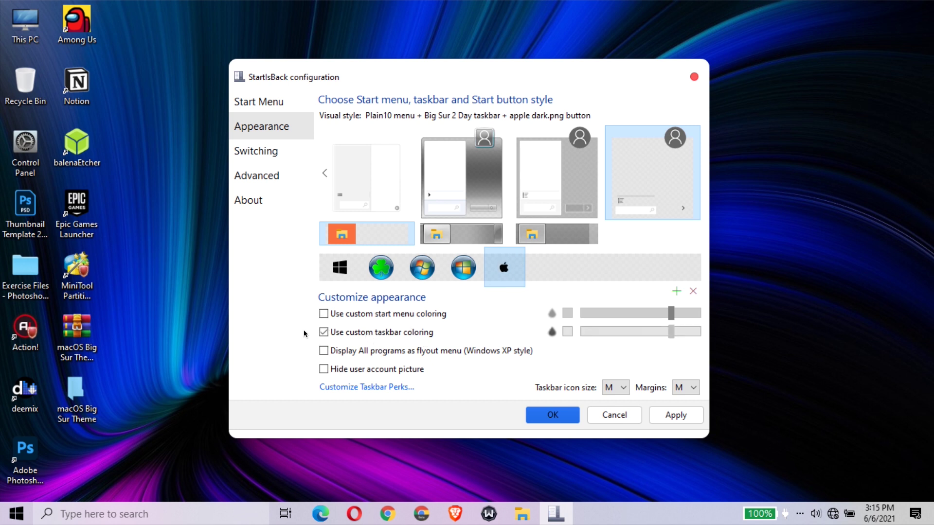
left_click(553, 331)
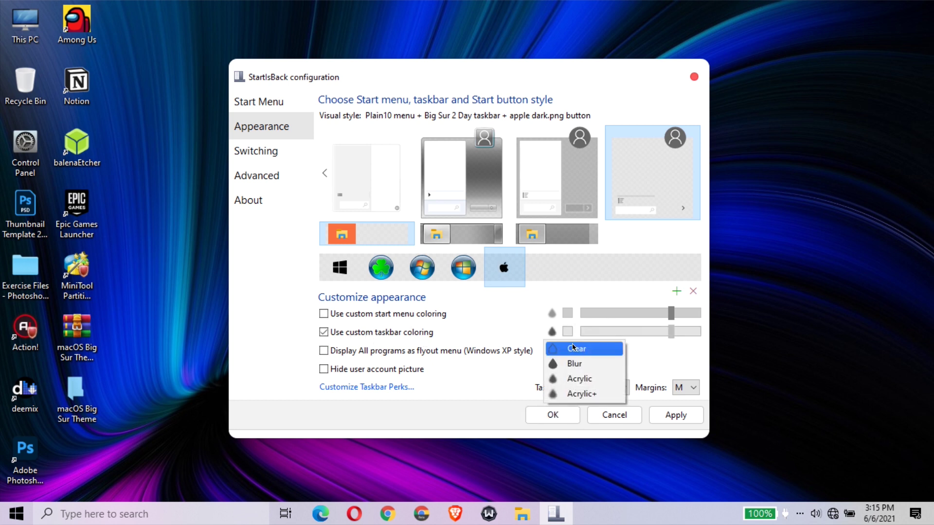
left_click(573, 348)
left_click_drag(670, 333, 617, 335)
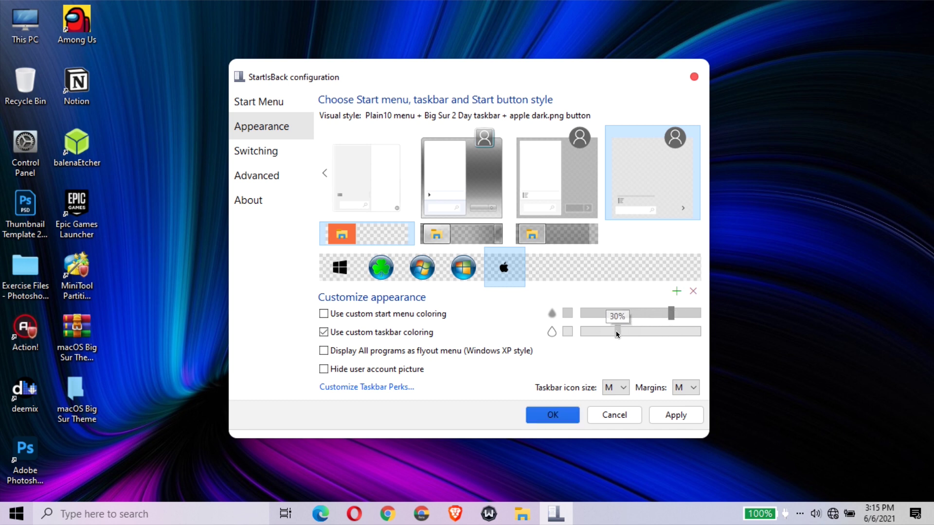
left_click(673, 416)
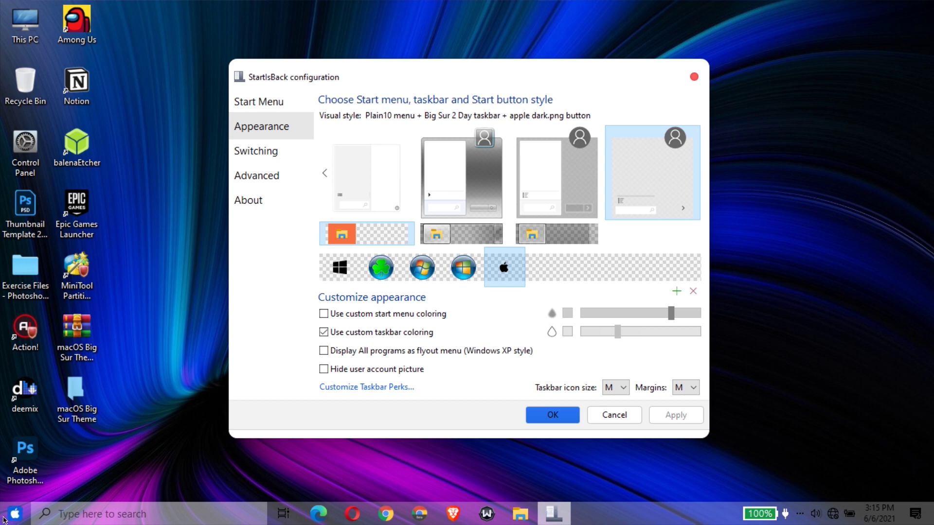
left_click(538, 415)
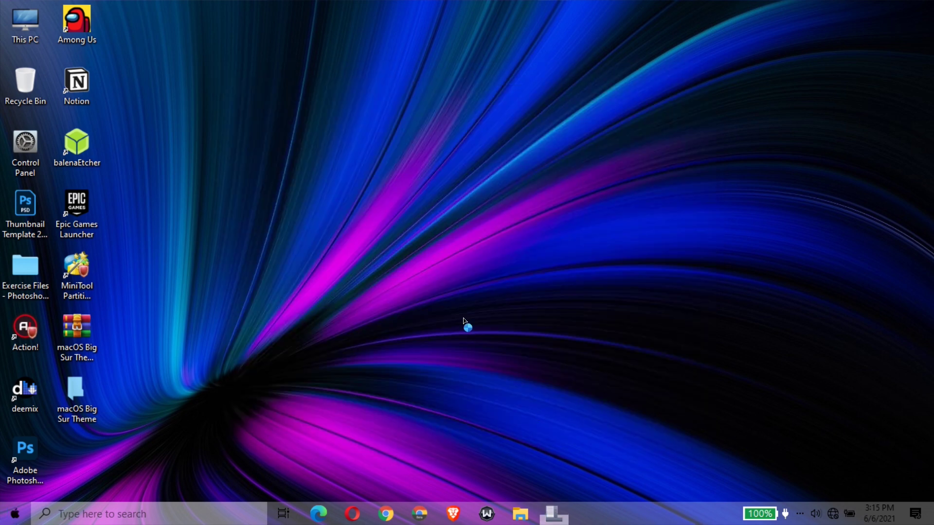
Step: Unlock the taskbar
right_click(516, 217)
left_click(538, 254)
right_click(714, 520)
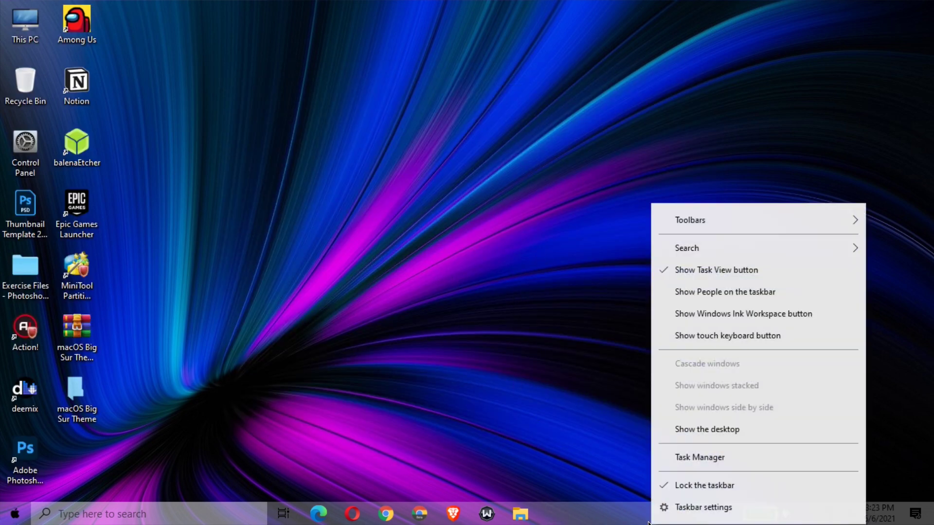
left_click(677, 486)
Step: In the taskbar settings, turn on small taskbar buttons and set the taskbar location on screen to Top
right_click(658, 515)
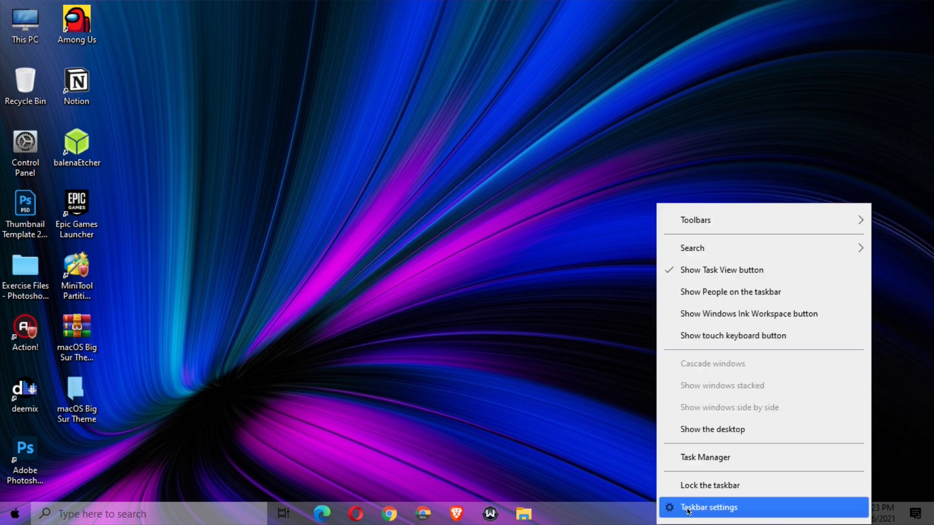
left_click(689, 509)
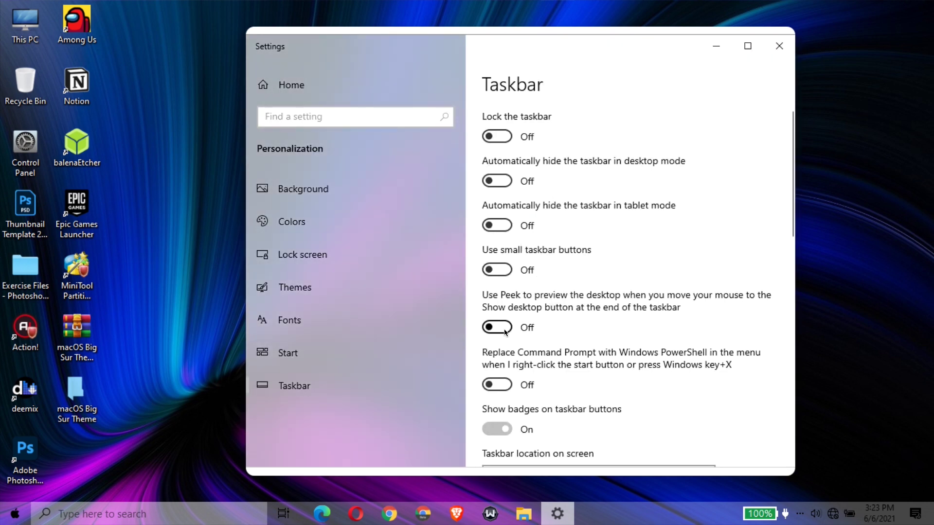
left_click(497, 266)
scroll(500, 258, "down", 5)
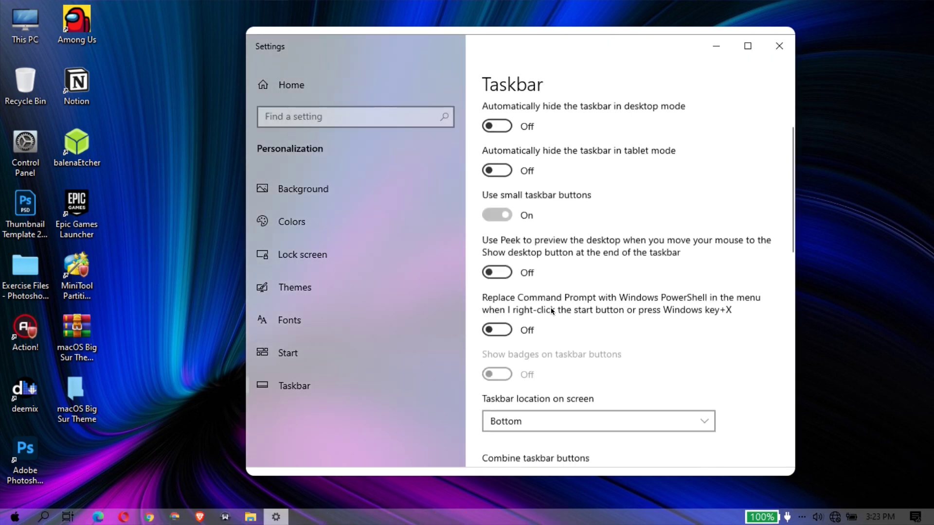
left_click(537, 153)
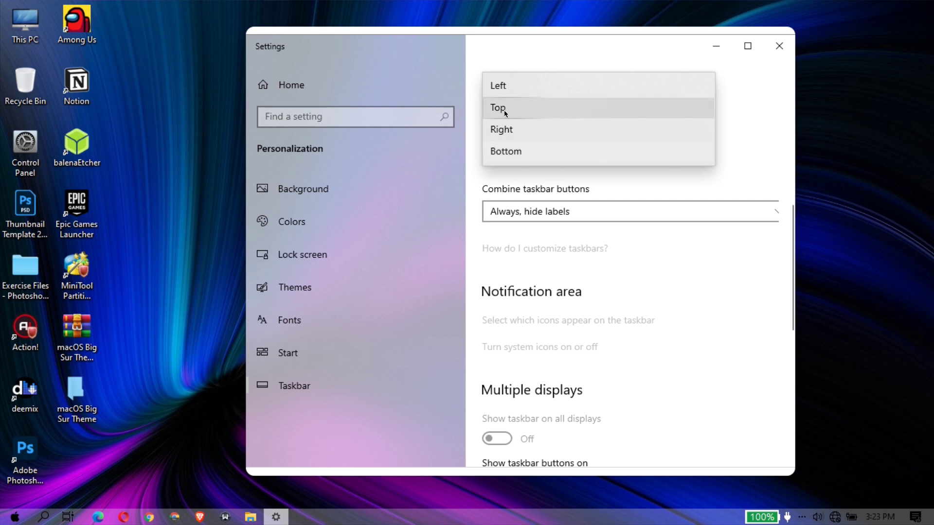
left_click(501, 107)
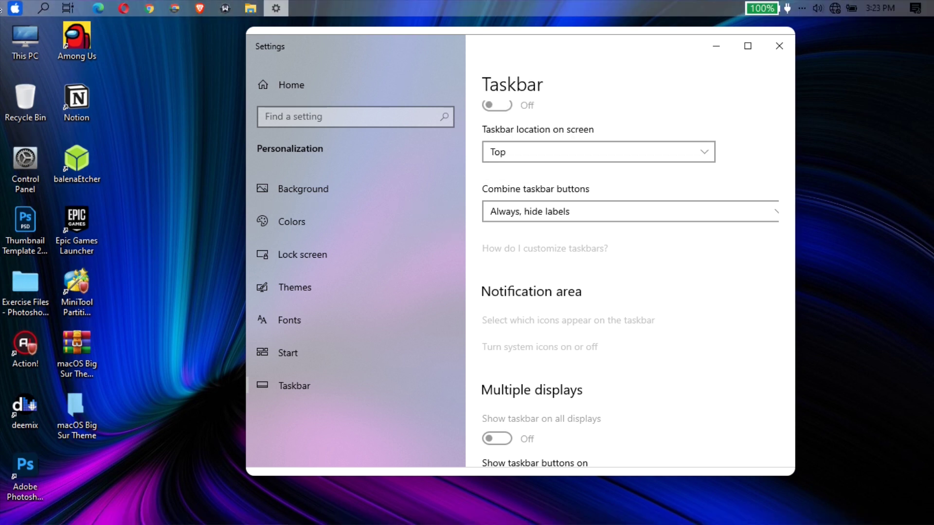
Step: Unpin the battery percentage indicator from the taskbar and close the taskbar settings
right_click(788, 5)
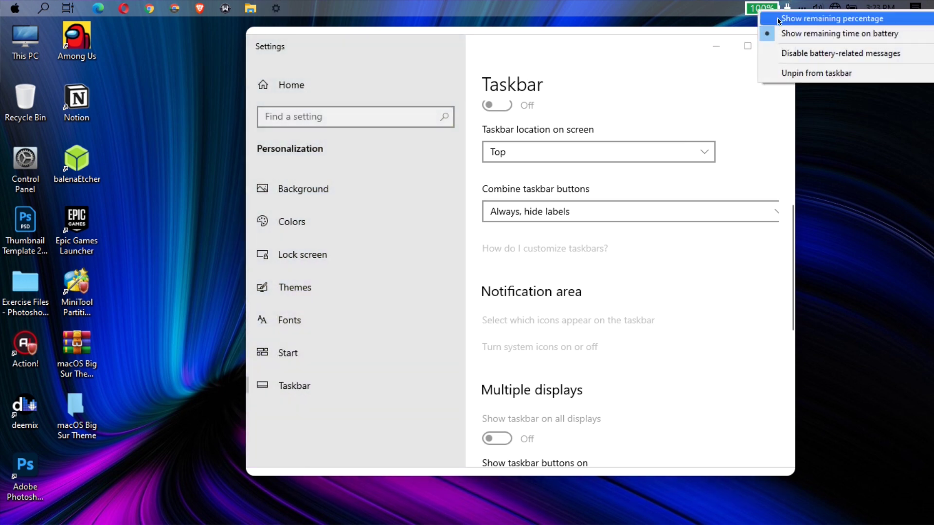
left_click(789, 73)
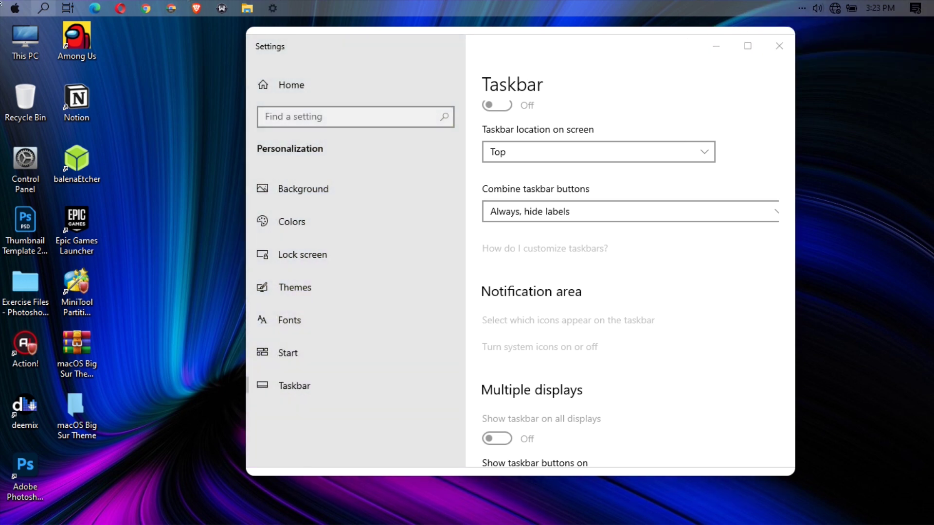
left_click(781, 46)
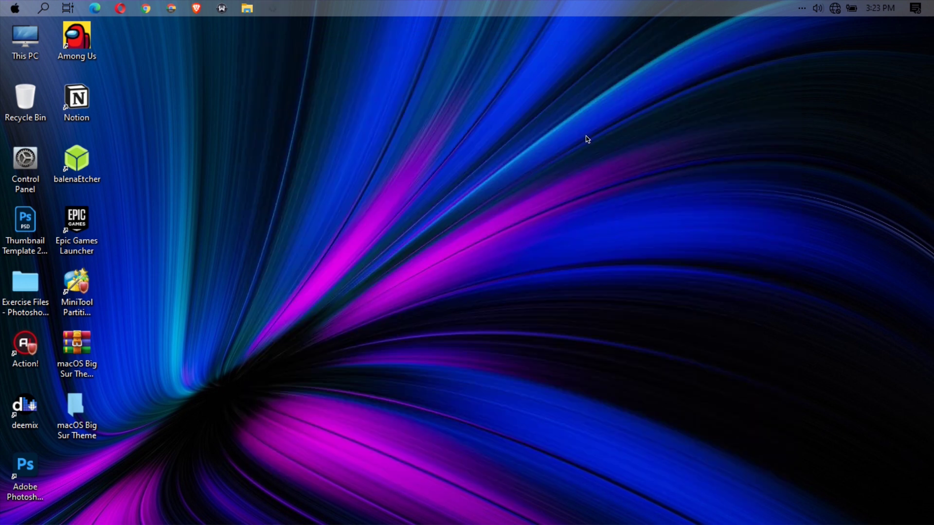
right_click(620, 174)
left_click(630, 180)
Step: Run Rainmeter-4.3.1.exe from the Rainmeter folder inside the desktop's macOS Big Sur Theme folder
double_click(76, 411)
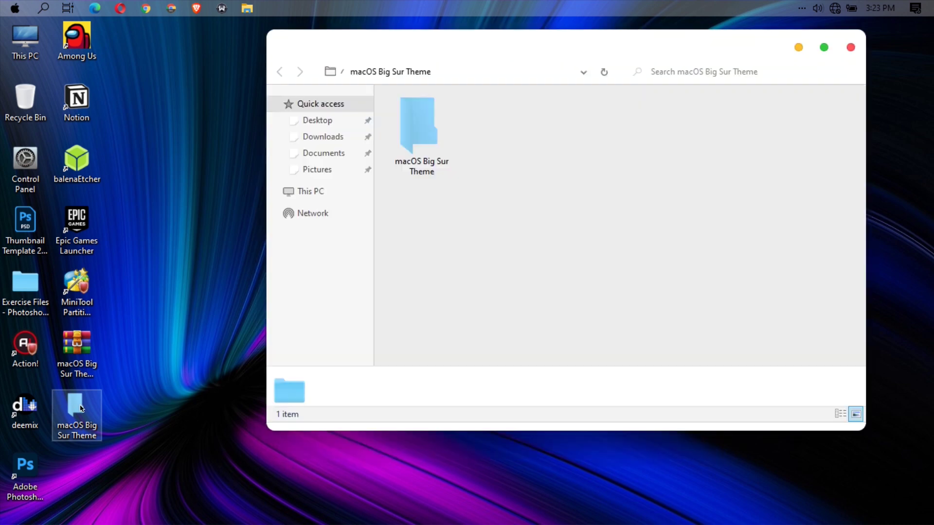
double_click(426, 151)
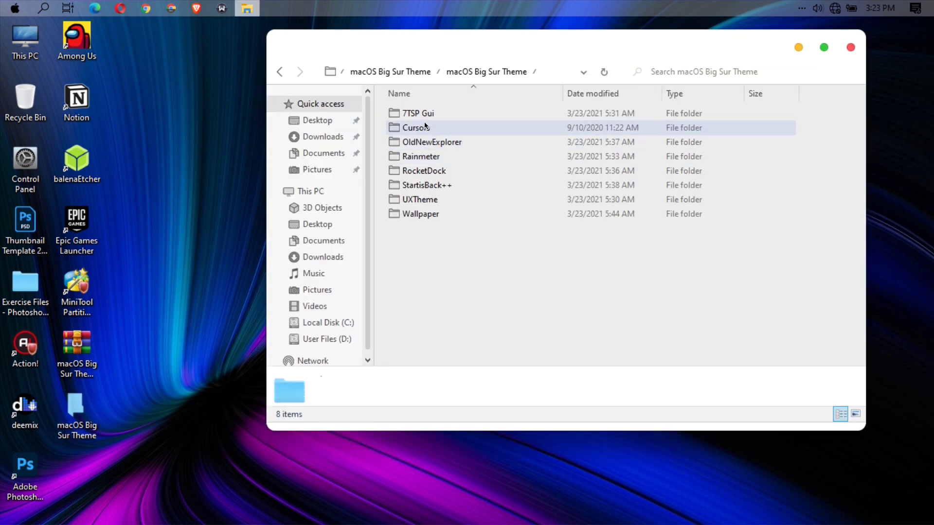
double_click(417, 156)
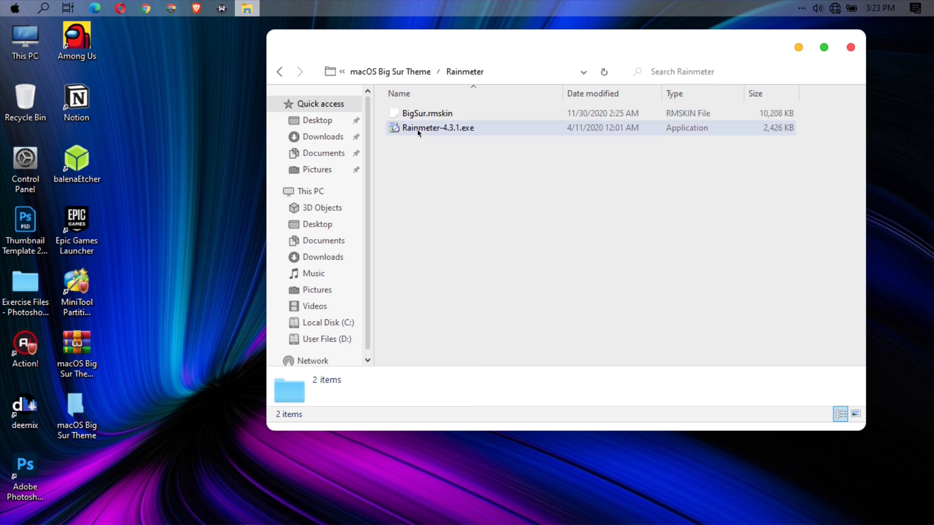
left_click(418, 132)
double_click(418, 130)
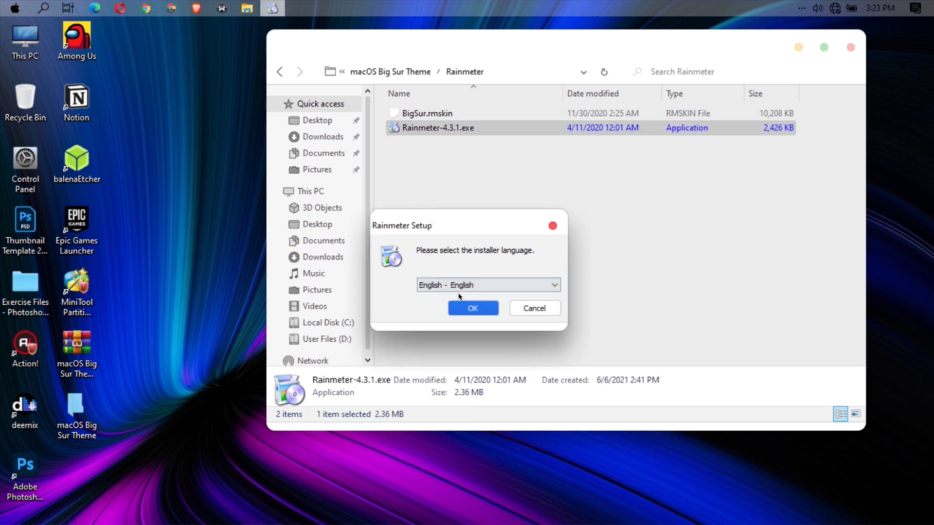
Step: Install Rainmeter in English with the standard installation and launch it on finishing
left_click(470, 311)
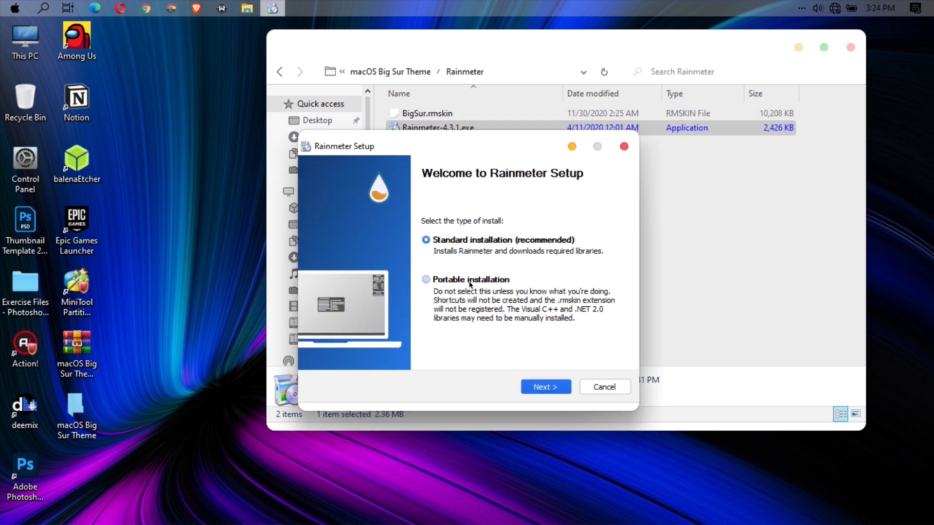
left_click(538, 383)
left_click(546, 387)
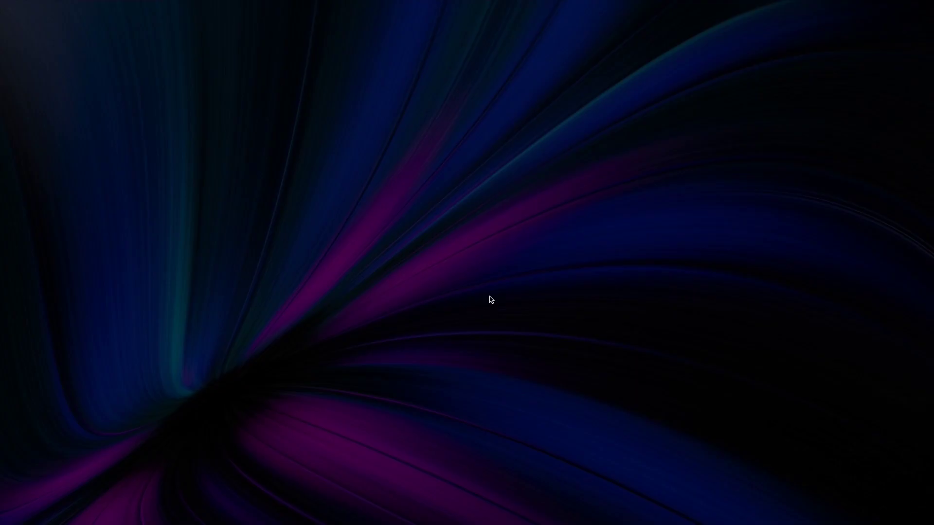
left_click(401, 348)
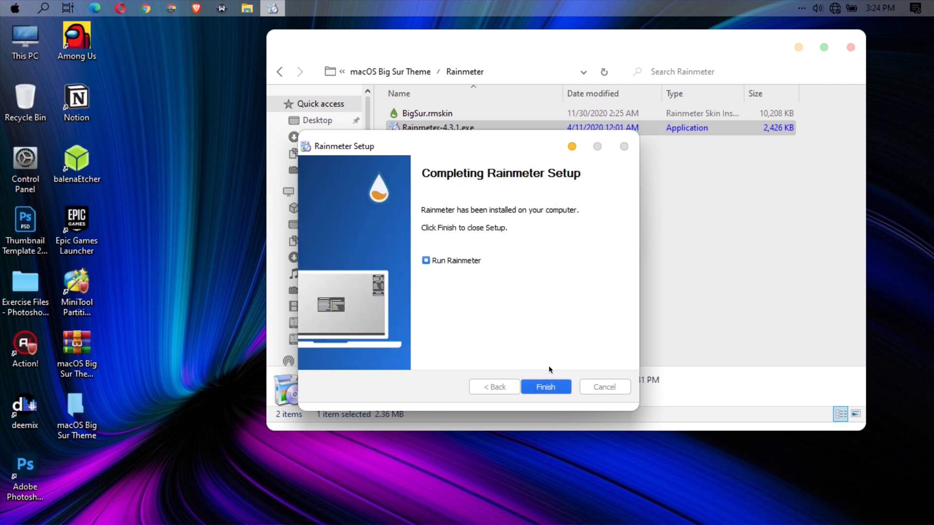
key("Return")
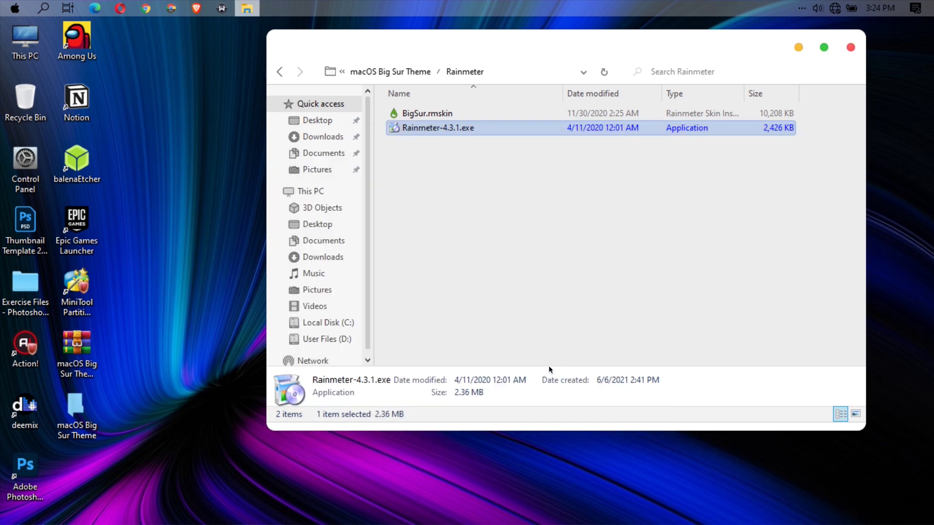
Step: Unload Rainmeter's default illustro skins: the welcome panel, clock, system and disks
right_click(492, 249)
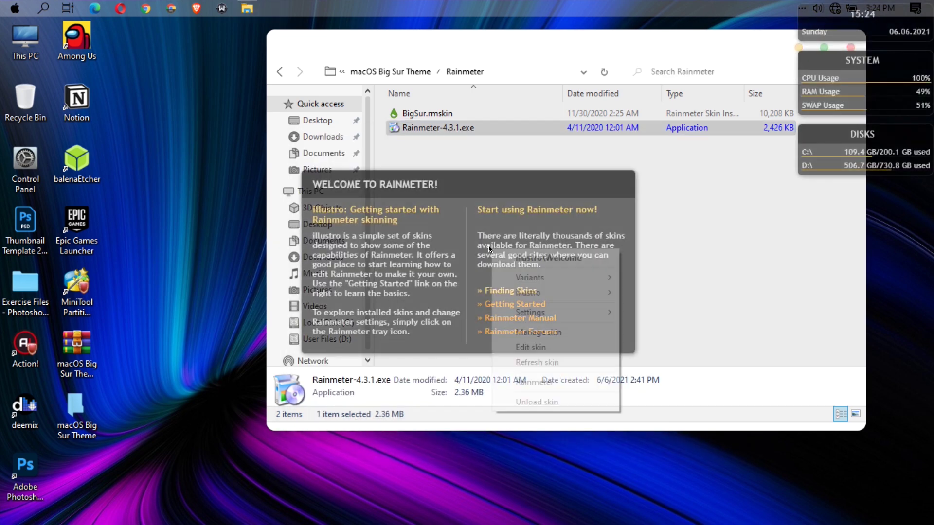
left_click(525, 400)
right_click(883, 38)
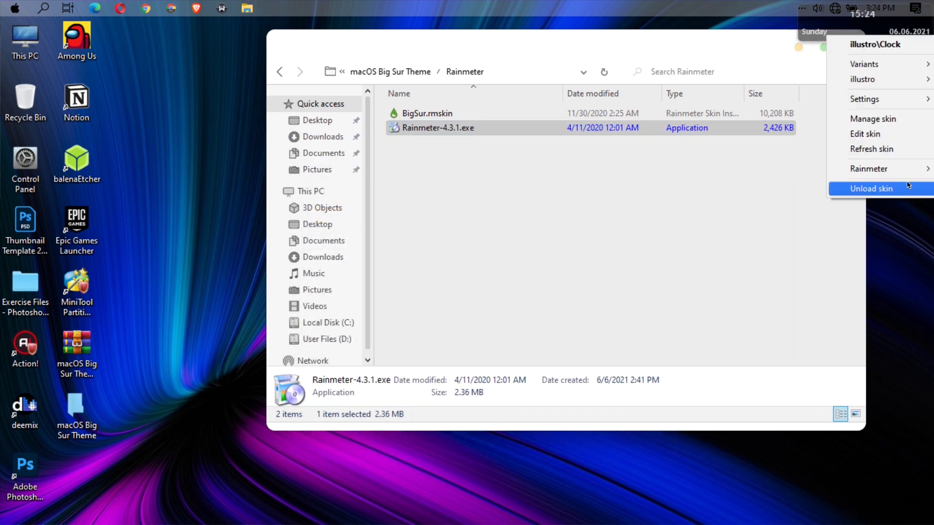
left_click(871, 188)
right_click(900, 88)
left_click(870, 238)
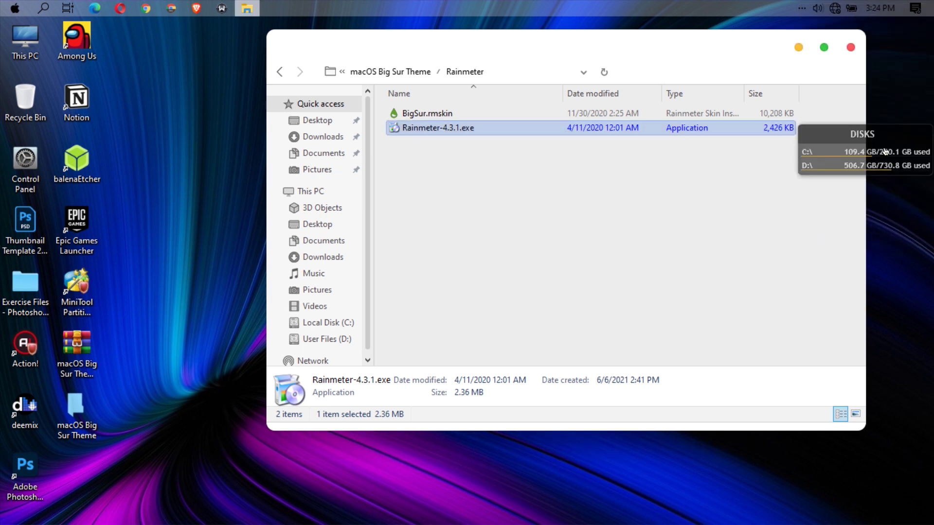
right_click(831, 152)
left_click(872, 304)
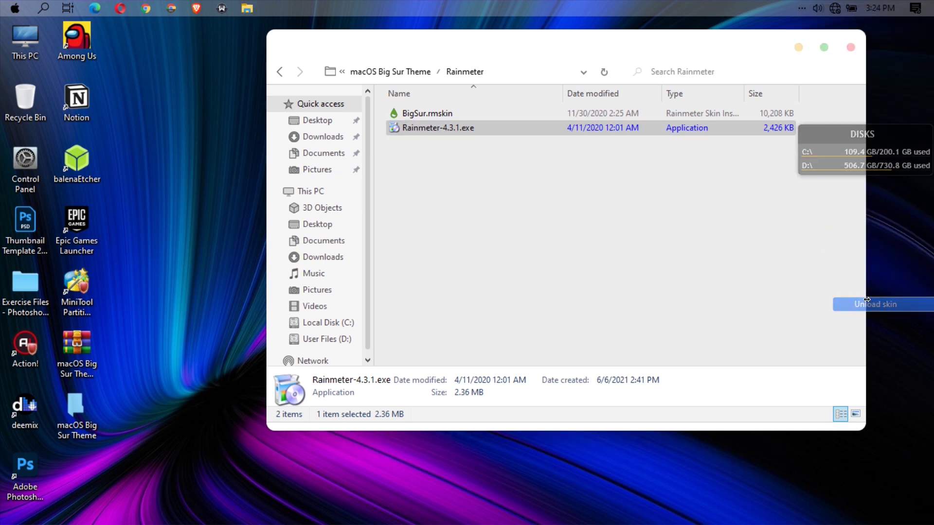
Step: Install BigSur.rmskin with its included layout and apply the Big Sur theme with Dark Mode off
left_click(414, 114)
double_click(413, 115)
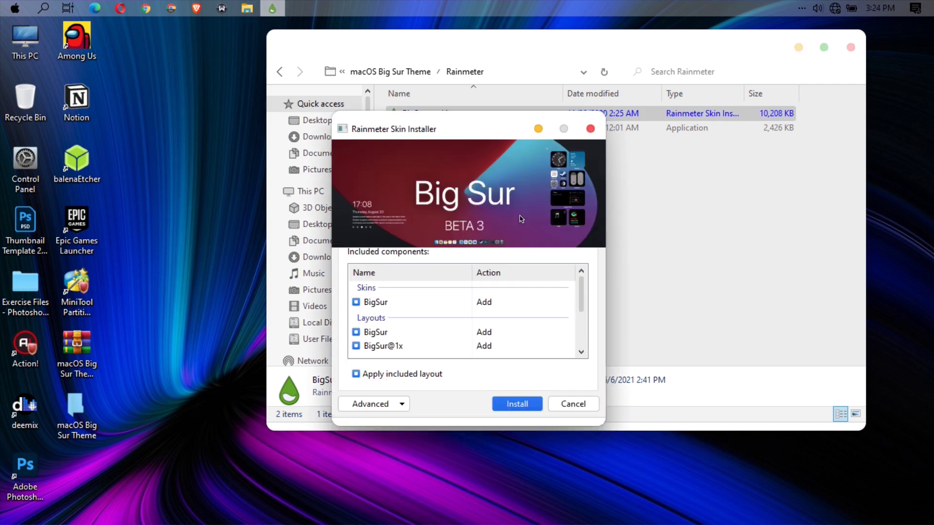
left_click(497, 405)
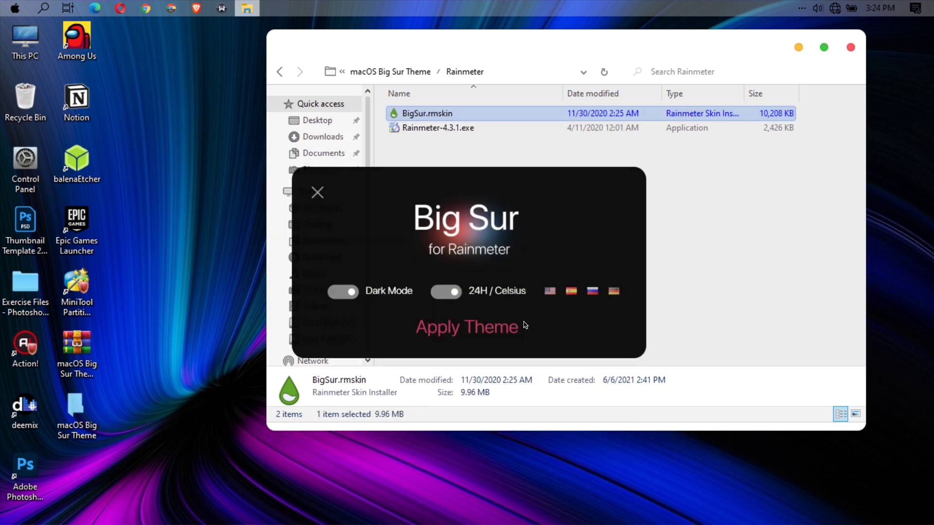
left_click(348, 293)
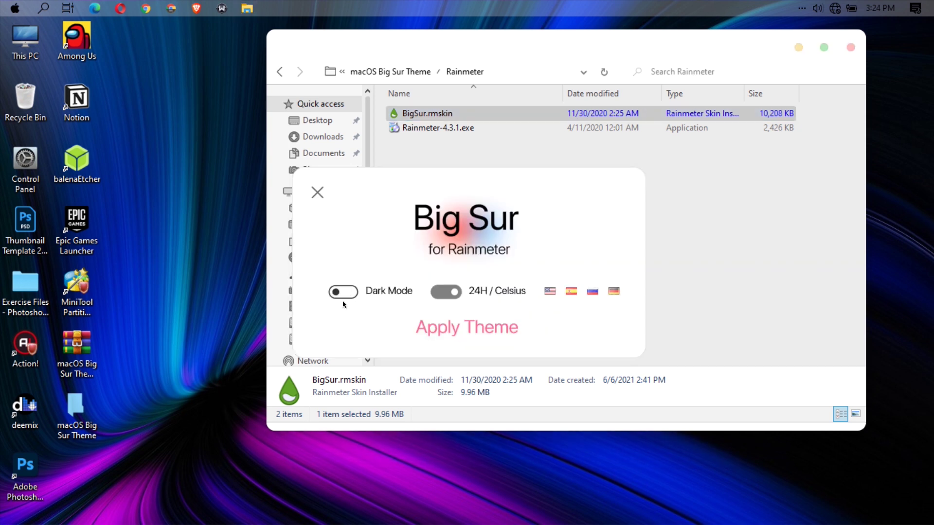
left_click(462, 330)
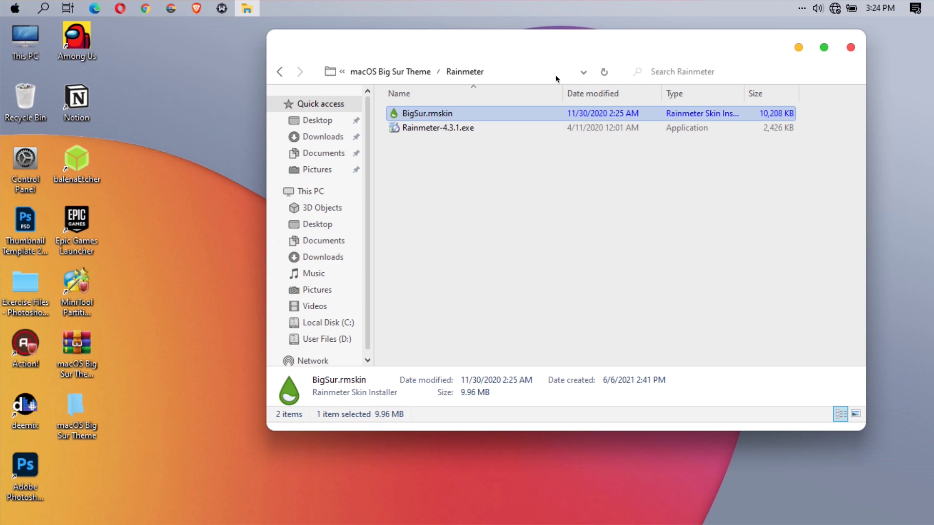
Step: Go back to the macOS Big Sur Theme folder and reposition its window to uncover the Rainmeter widgets
left_click_drag(539, 44, 328, 82)
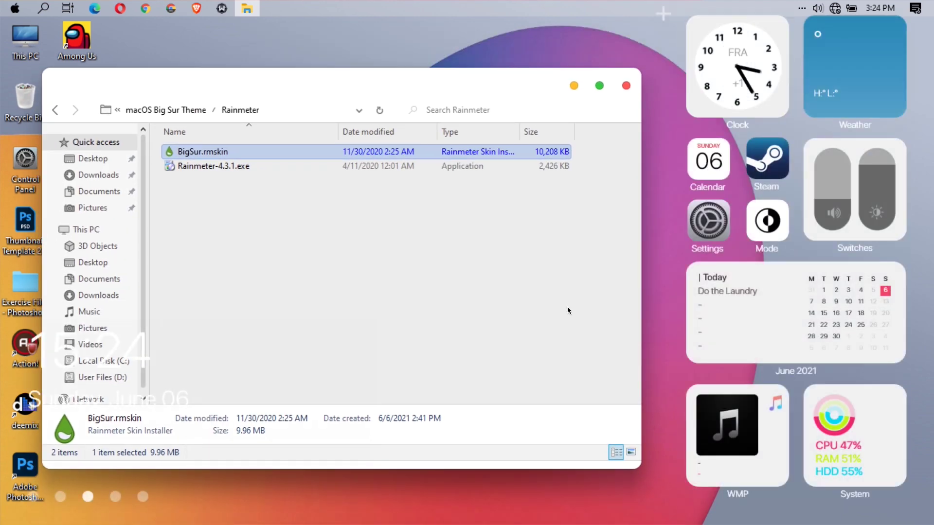
left_click(69, 111)
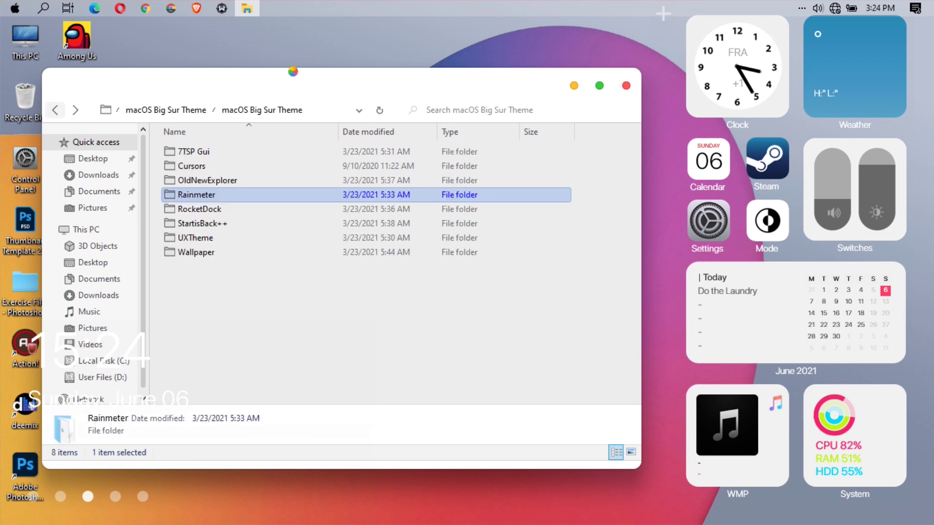
left_click_drag(182, 94, 259, 76)
left_click(310, 272)
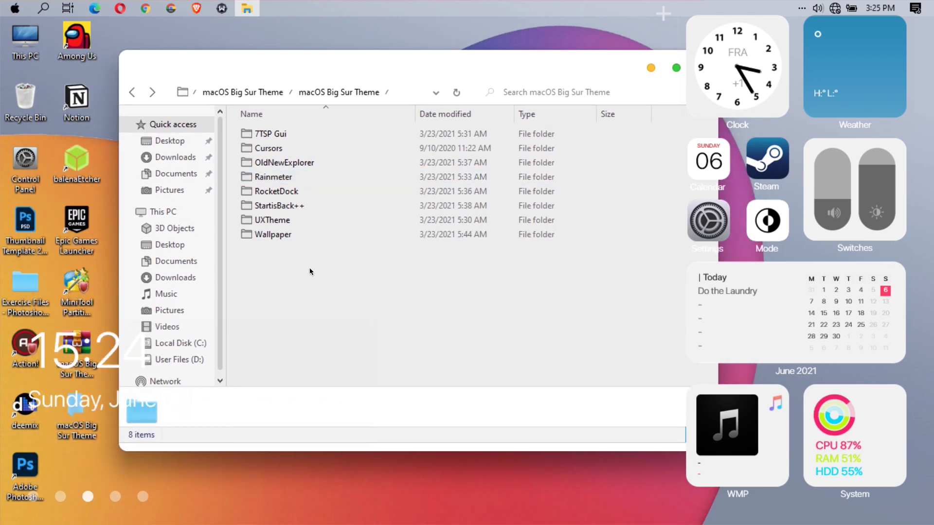
left_click_drag(548, 81, 523, 84)
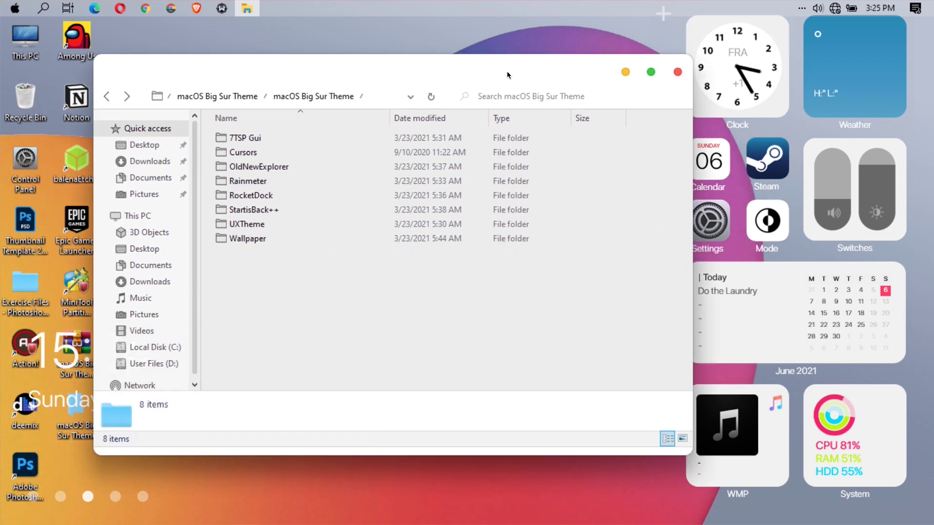
right_click(511, 75)
left_click(454, 80)
left_click_drag(404, 70, 427, 68)
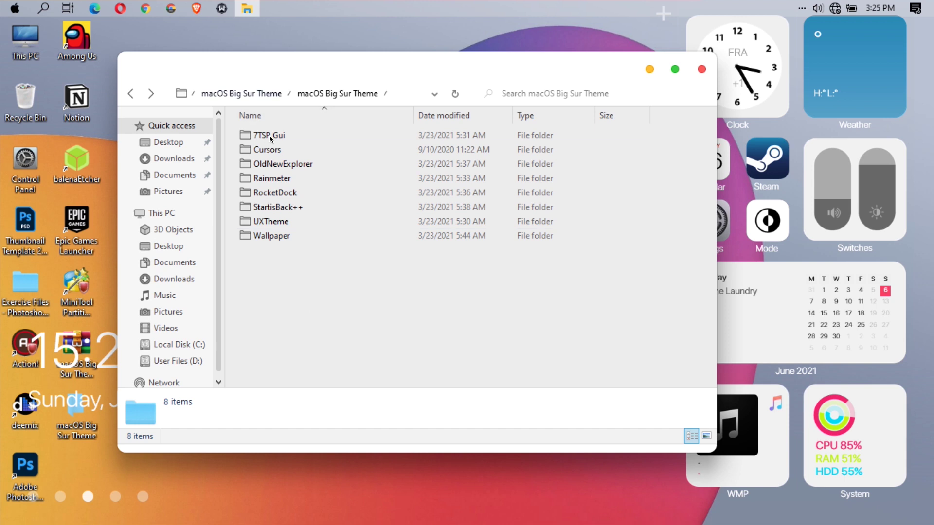
Step: Set the macOS Big Sur image in the theme's Wallpaper folder as the desktop background
left_click(265, 237)
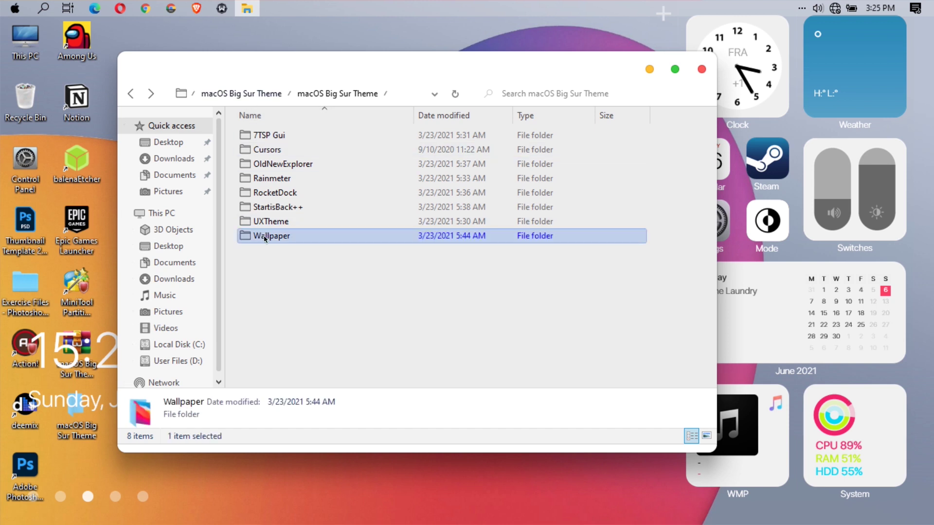
double_click(266, 236)
left_click(252, 154)
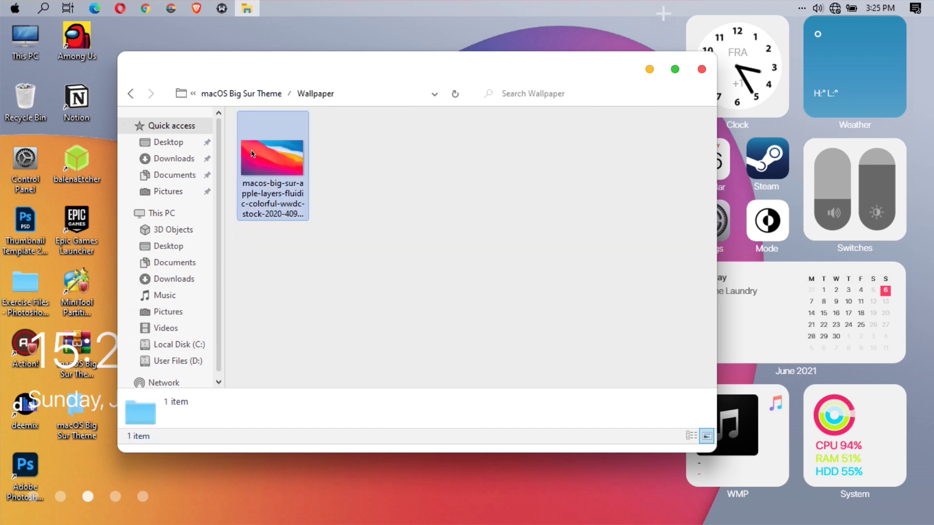
right_click(252, 153)
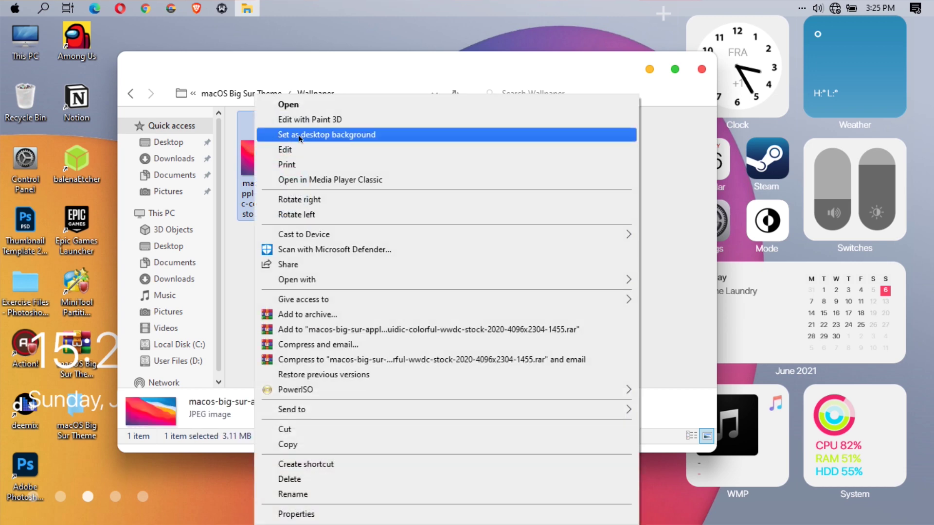
left_click(301, 137)
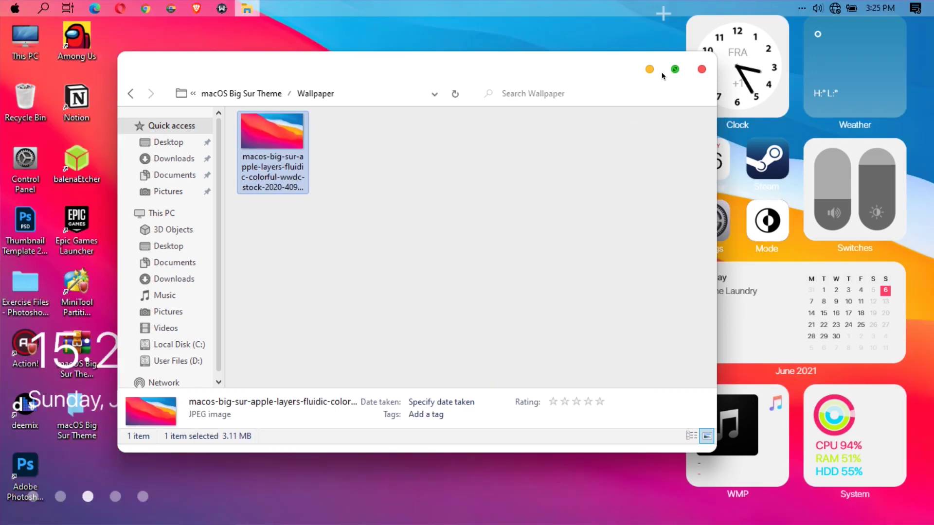
Step: Minimize the folder window and hide the desktop icons
left_click(661, 73)
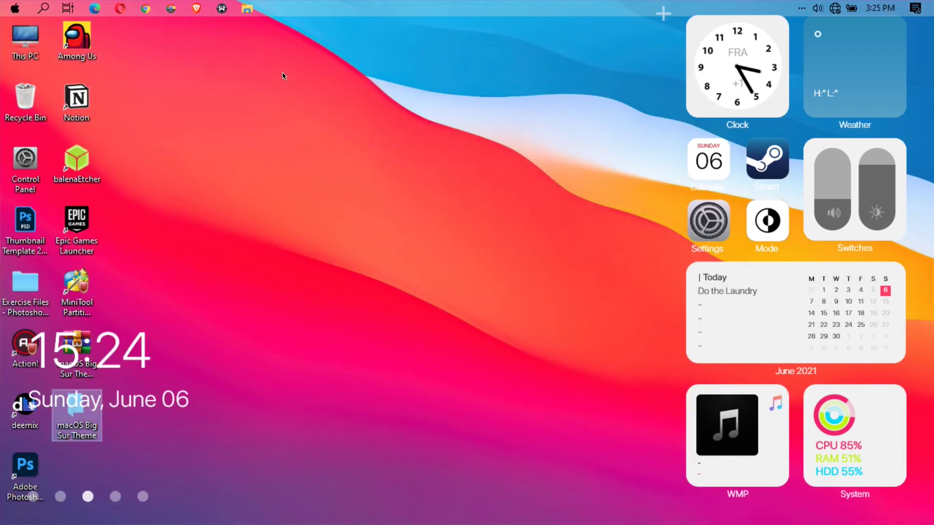
right_click(304, 90)
mouse_move(316, 91)
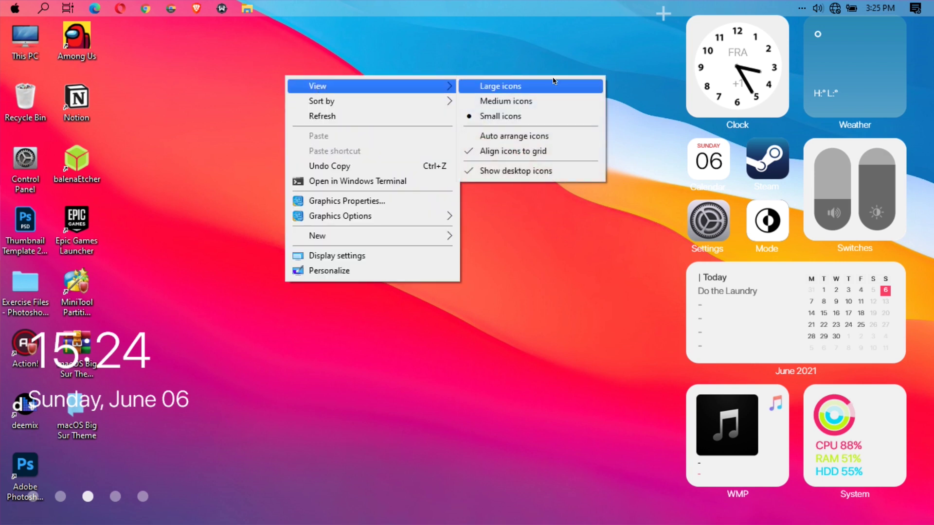
left_click(516, 171)
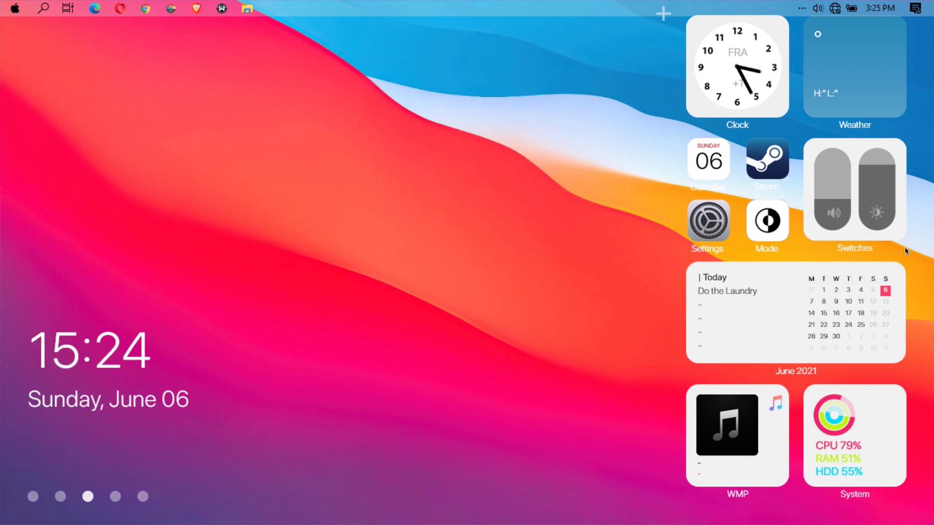
Step: Run RocketDock-v1.3.5.exe from the macOS Big Sur Theme's RocketDock folder, allow it to make changes, and use English for setup
left_click(247, 8)
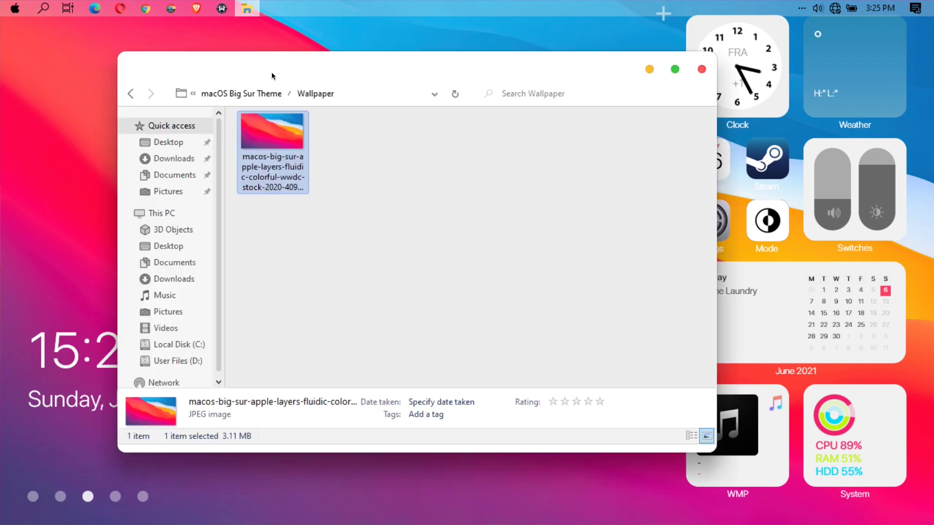
left_click(134, 92)
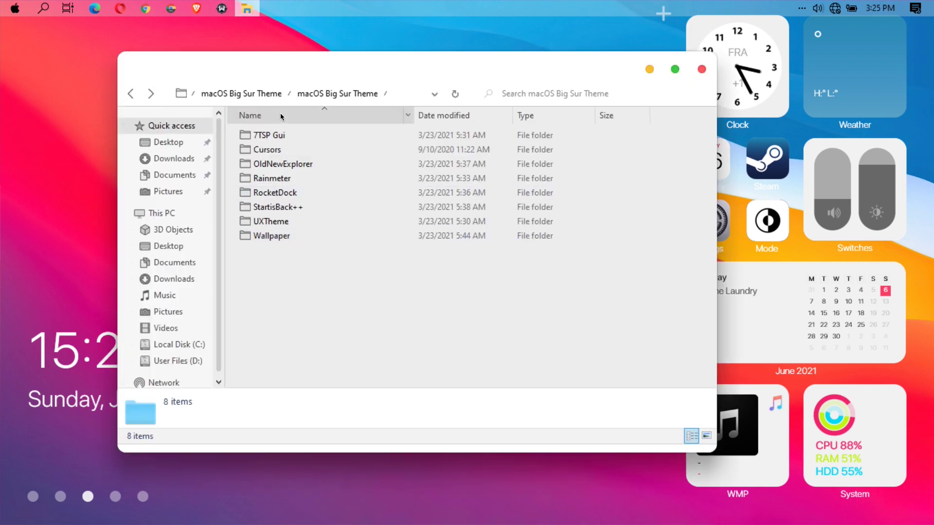
double_click(275, 192)
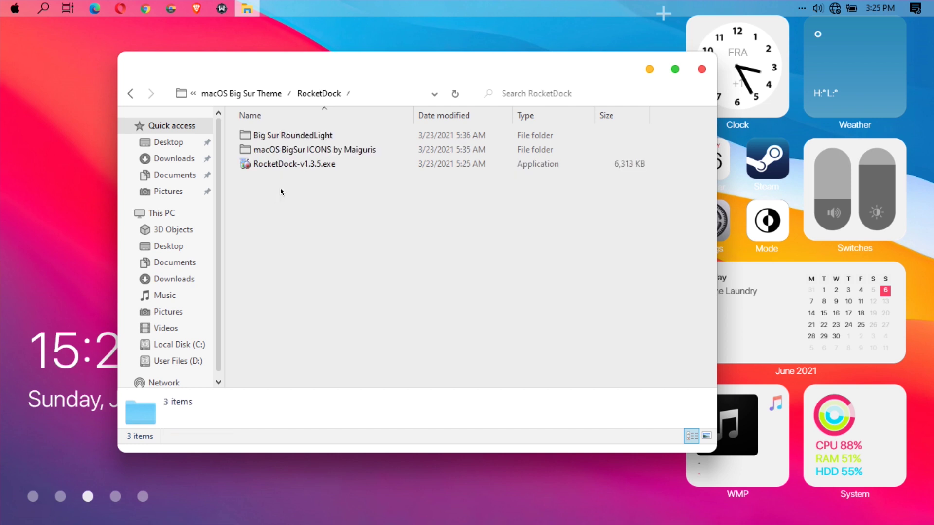
double_click(281, 165)
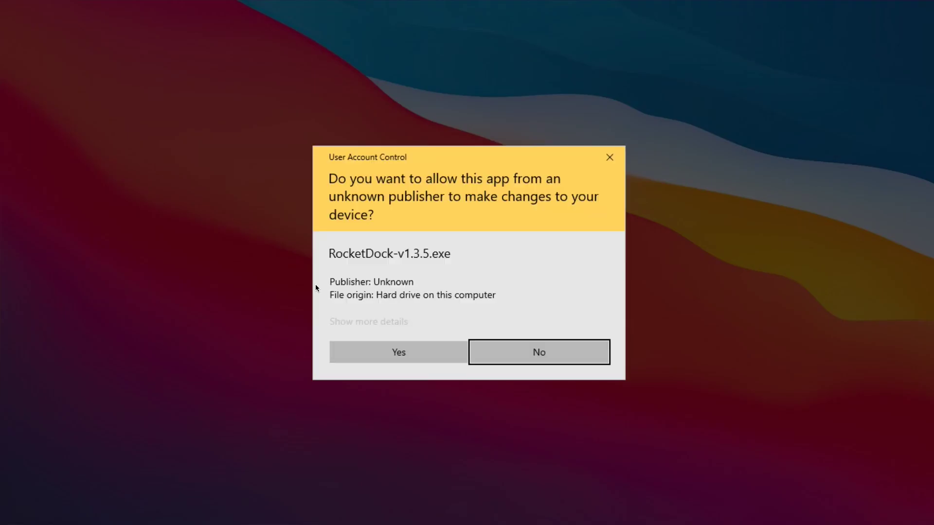
left_click(380, 358)
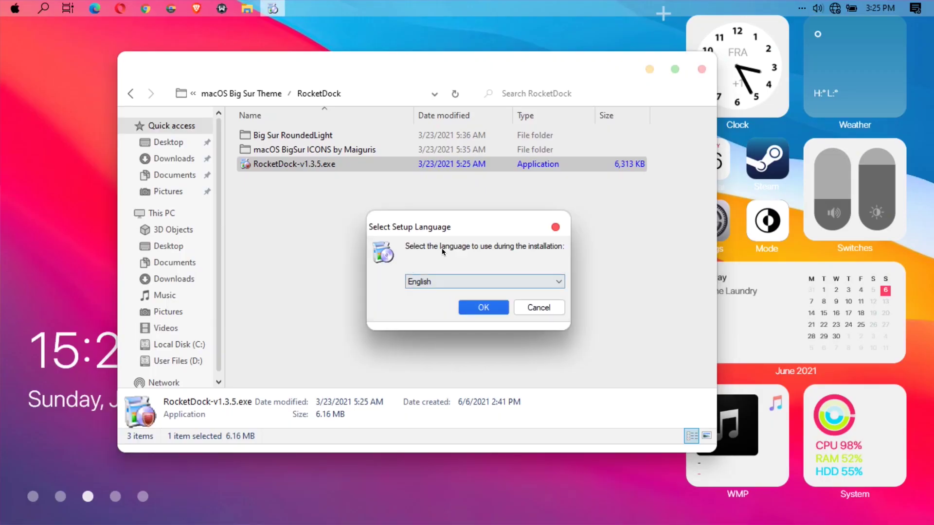
left_click(502, 306)
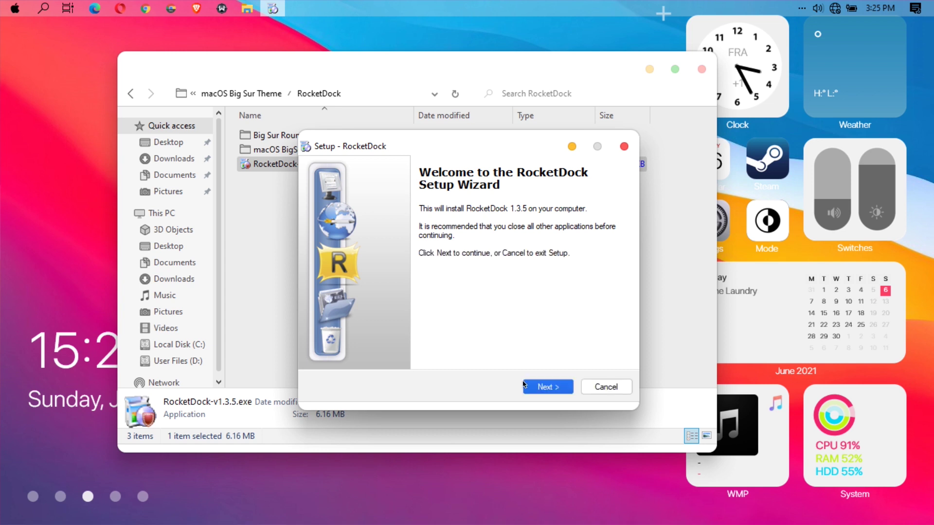
Step: Install RocketDock into the existing C:\Program Files (x86)\RocketDock folder, accepting the license and creating no desktop icon
left_click(530, 388)
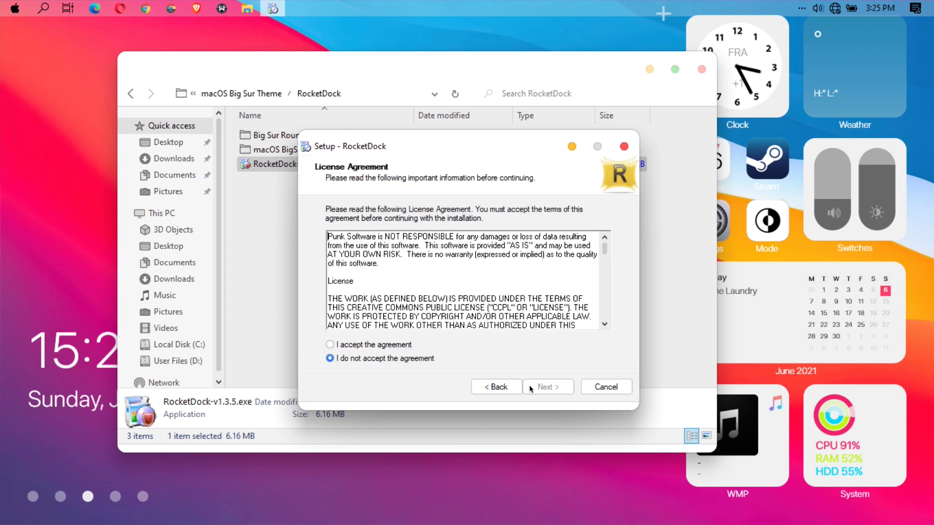
left_click(392, 347)
left_click(559, 388)
left_click(559, 389)
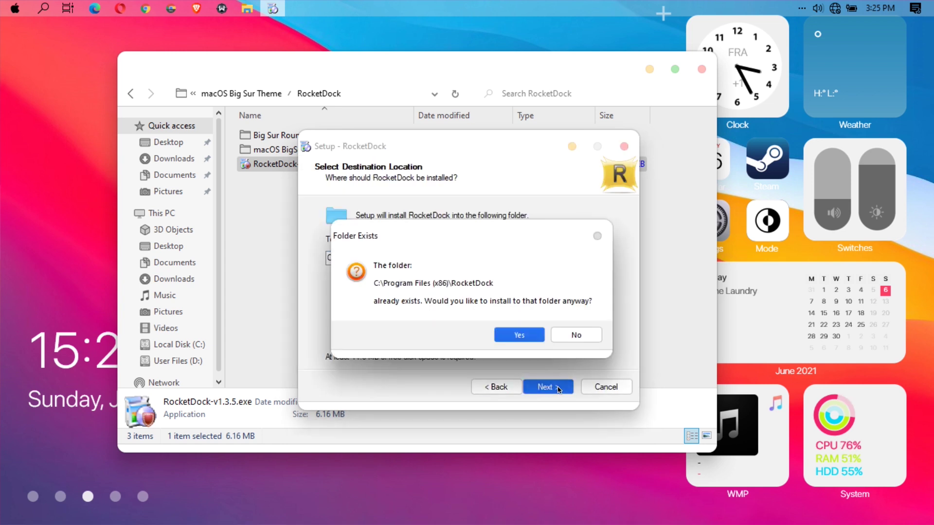
left_click(516, 336)
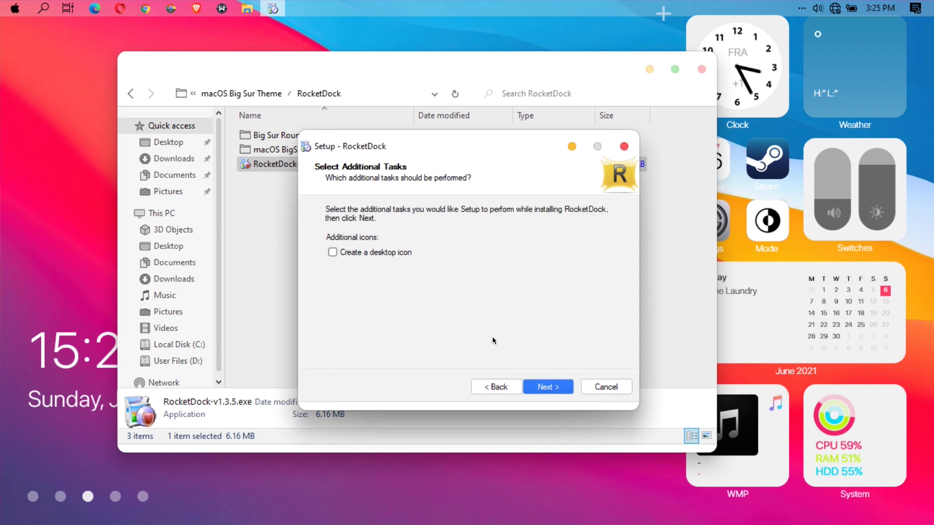
left_click(546, 387)
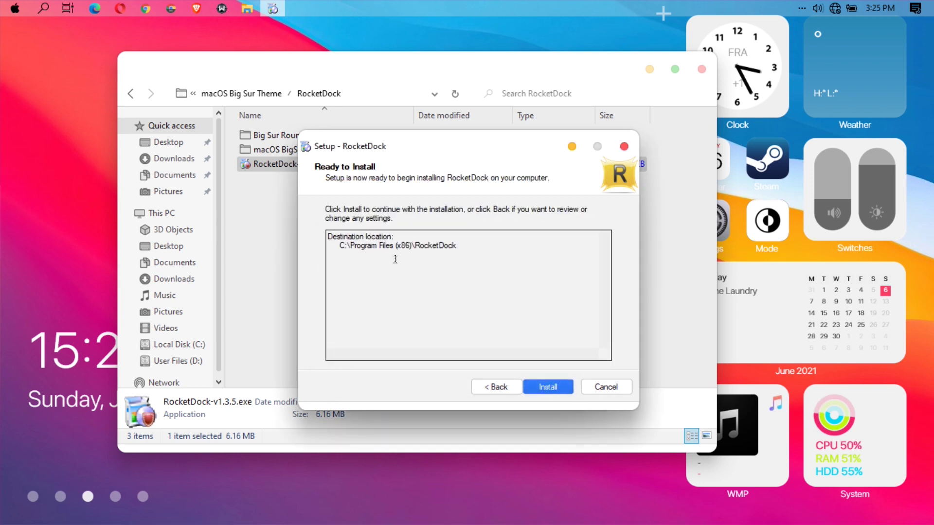
left_click(545, 386)
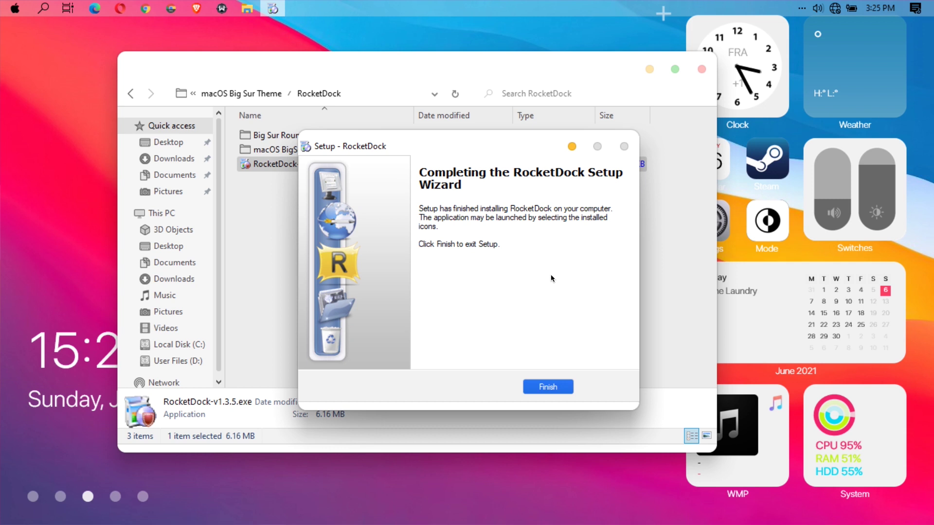
left_click(553, 387)
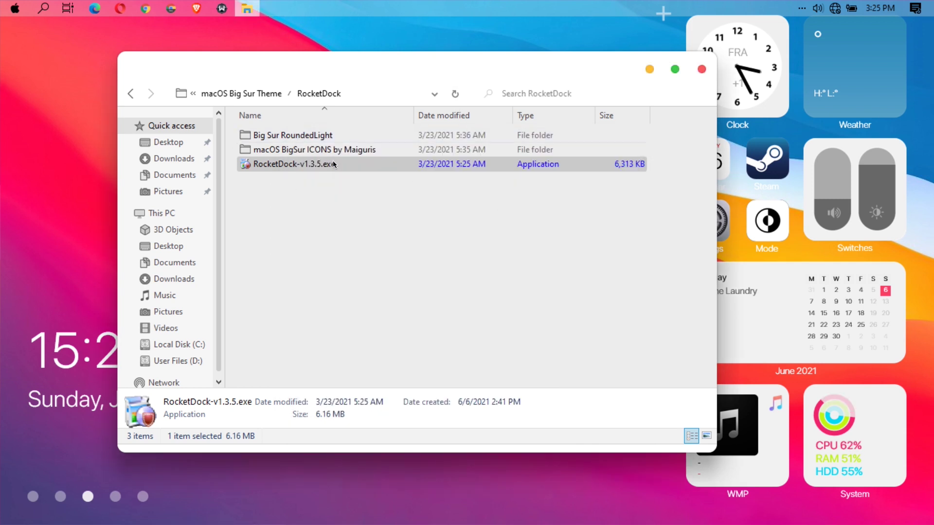
Step: Check the contents of the theme's Big Sur RoundedLight folder and copy the whole folder
left_click(275, 139)
double_click(274, 139)
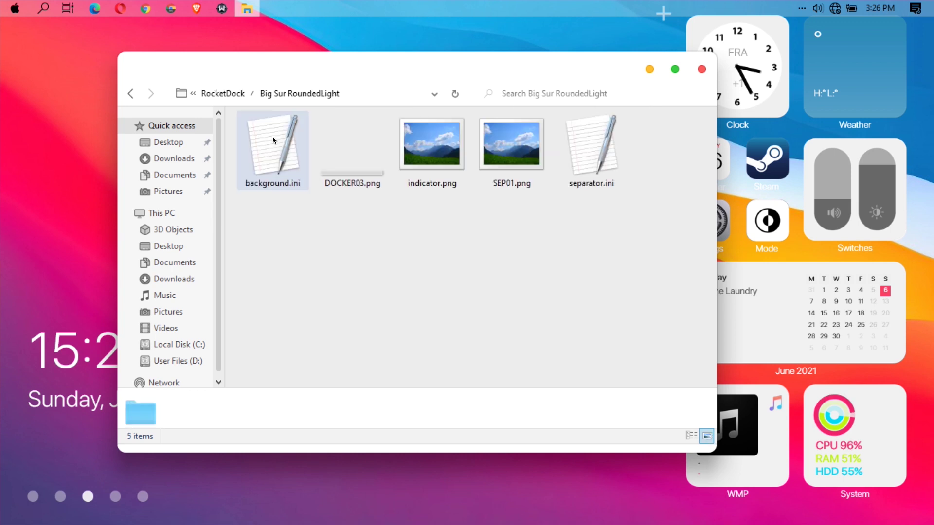
left_click(129, 94)
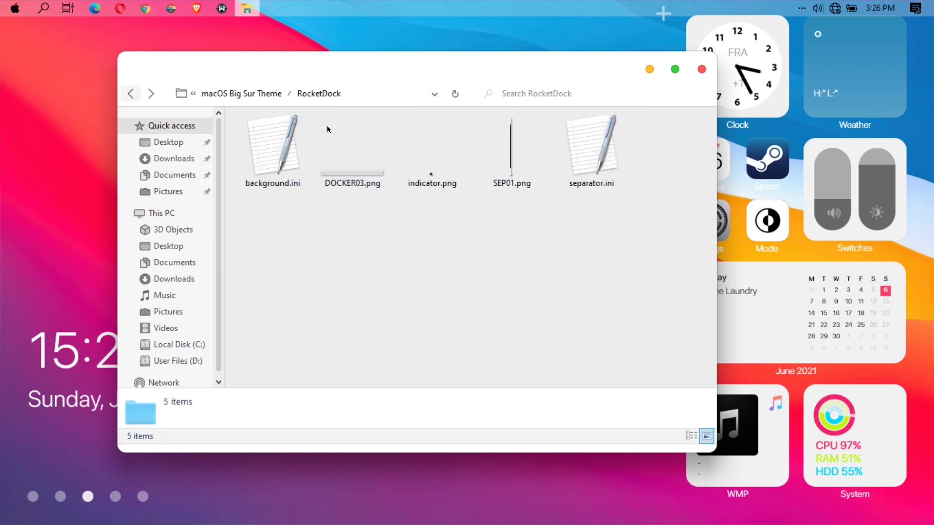
right_click(260, 136)
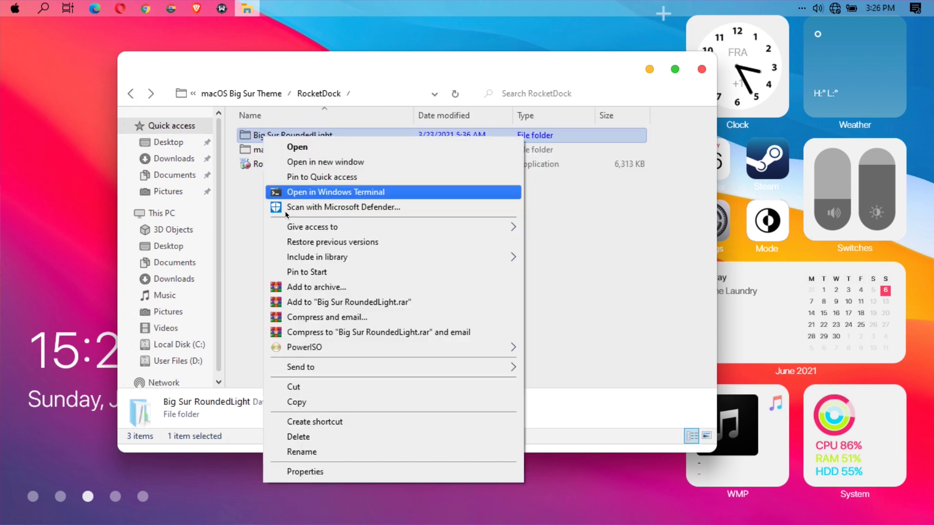
left_click(305, 403)
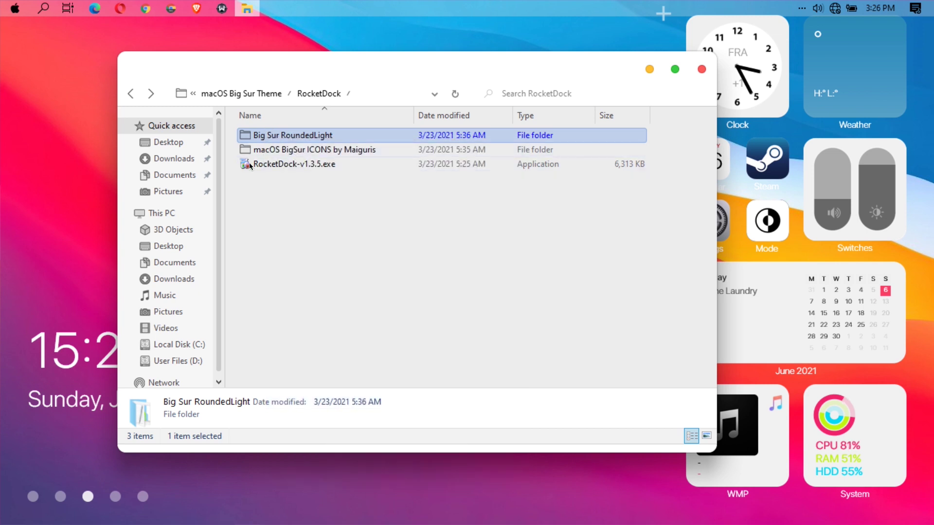
Step: Open the Skins folder of the RocketDock installation in Program Files (x86) on Local Disk (C:)
left_click(181, 346)
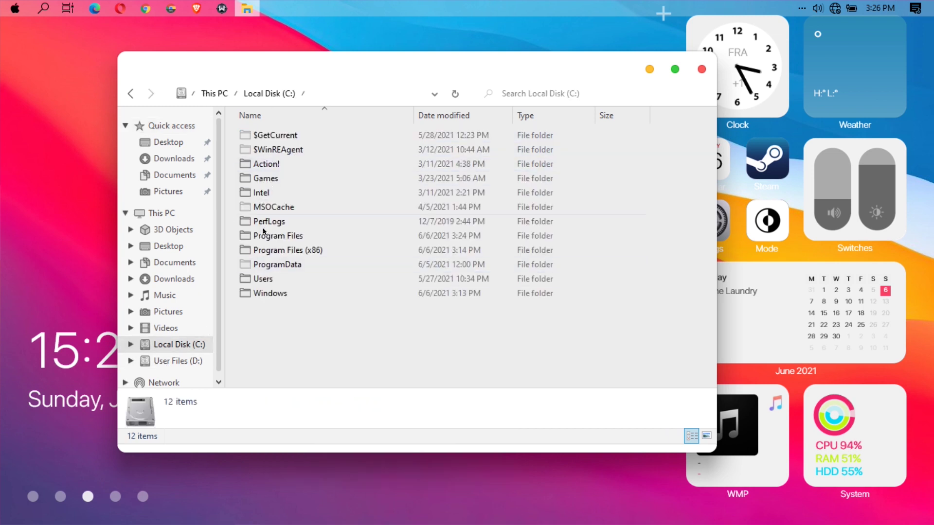
double_click(265, 250)
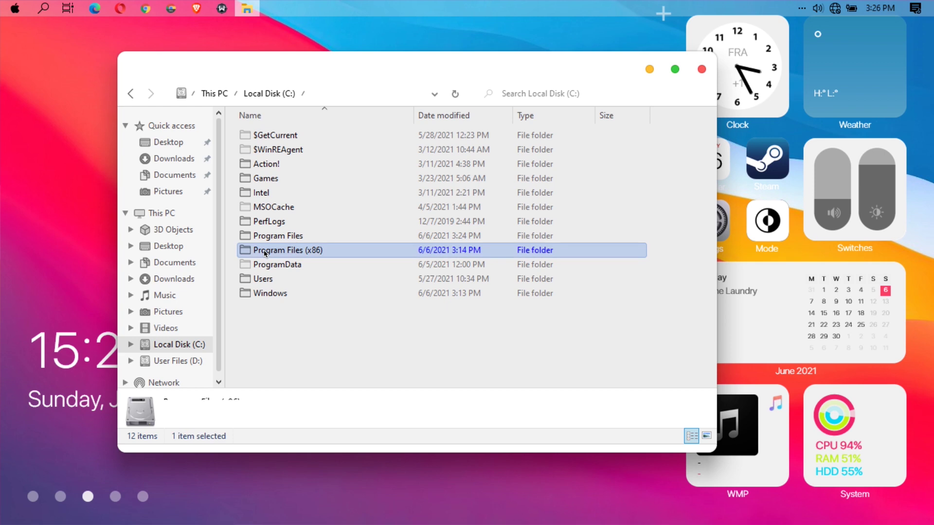
scroll(263, 250, "down", 1)
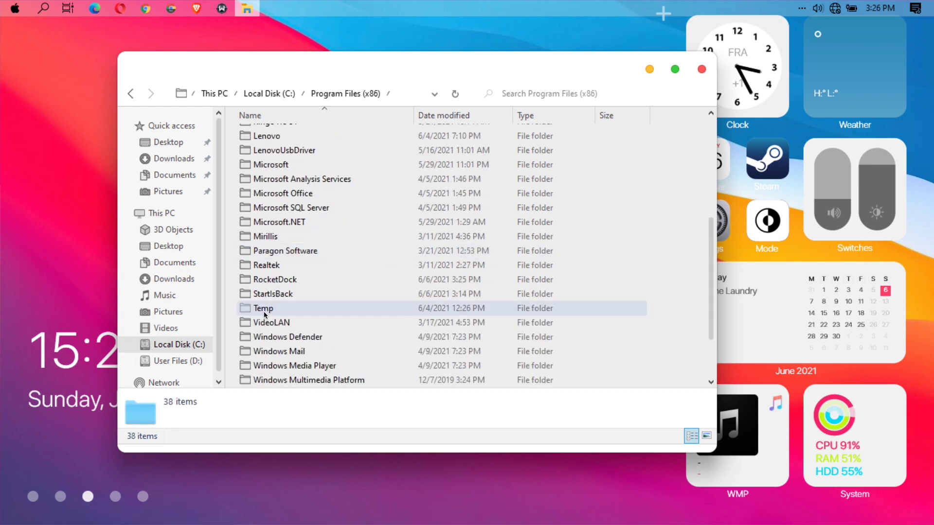
left_click(265, 285)
double_click(265, 285)
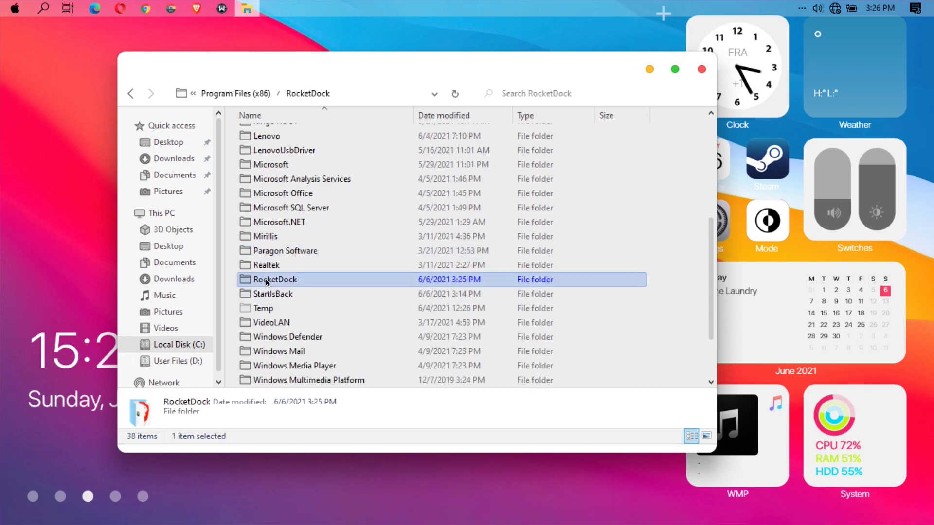
double_click(272, 222)
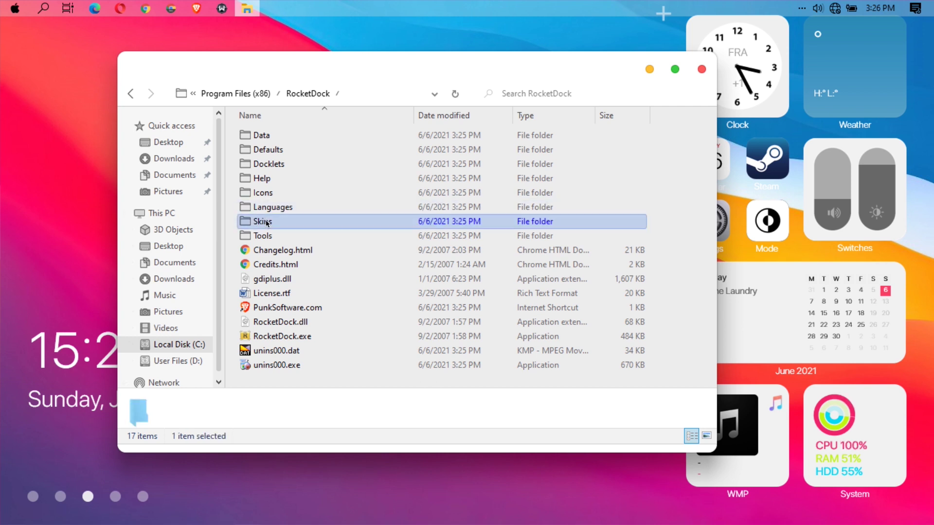
Step: Paste the Big Sur RoundedLight folder into Skins, replacing existing files and granting administrator permission
right_click(683, 156)
left_click(701, 252)
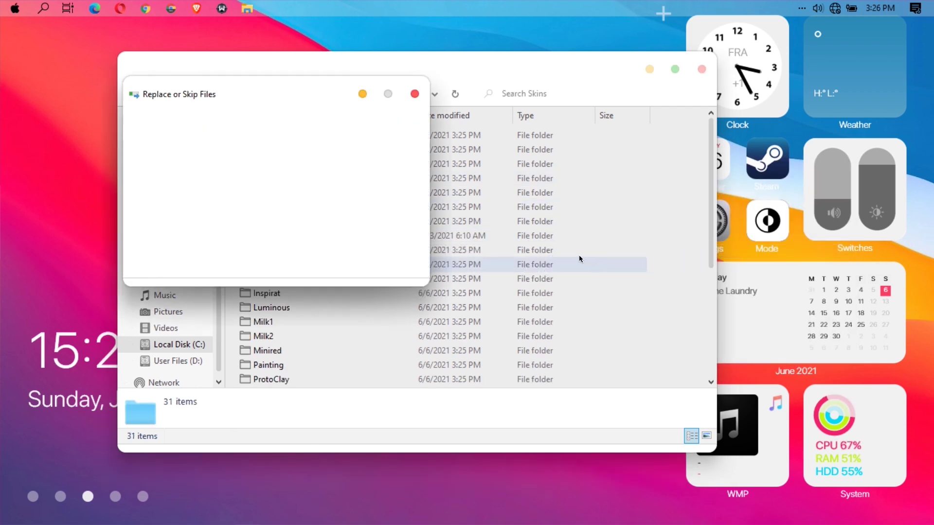
left_click(227, 164)
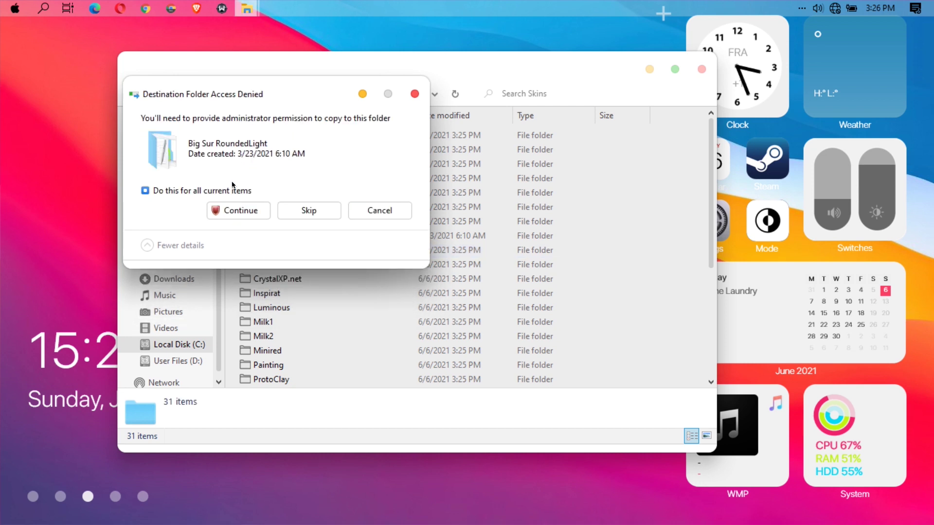
left_click(227, 208)
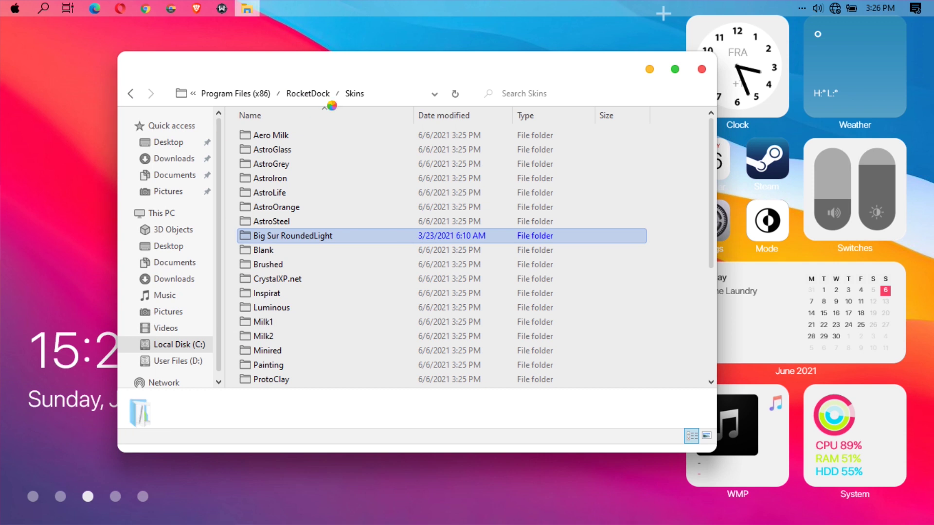
Step: Return to the theme's RocketDock folder and copy all the icon files in macOS BigSur ICONS by Maiguris
left_click(128, 92)
left_click(129, 93)
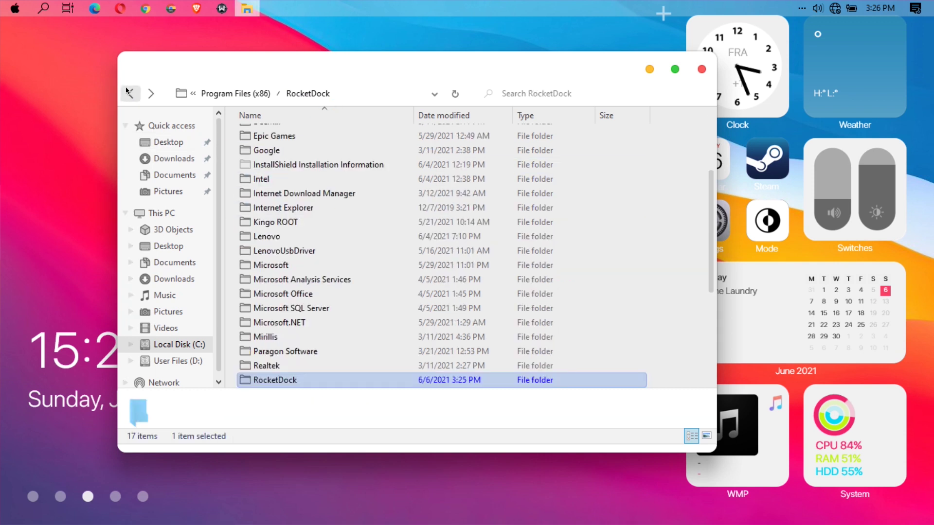
left_click(129, 93)
left_click(129, 92)
left_click(400, 244)
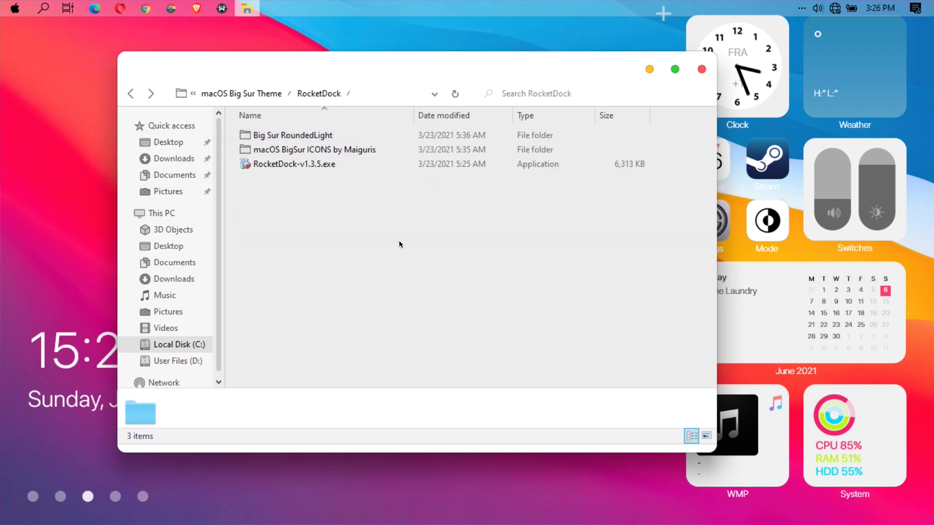
left_click(284, 151)
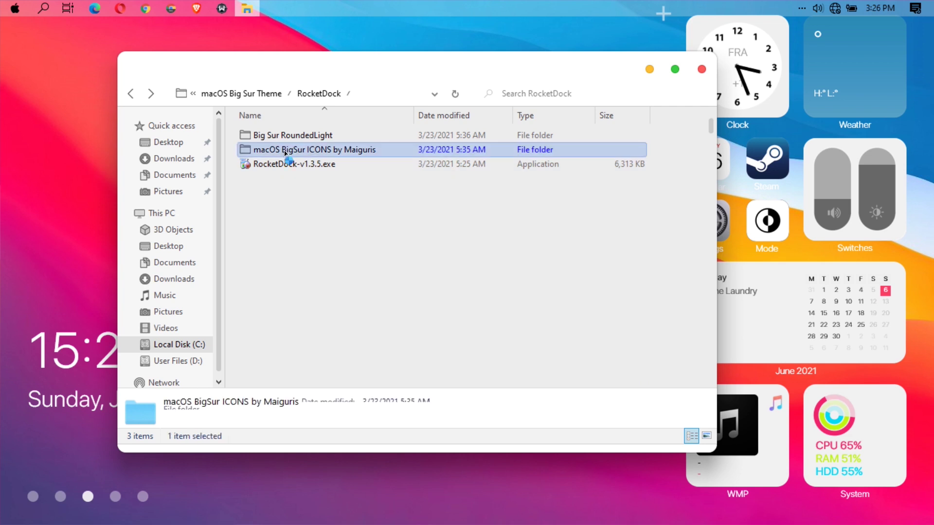
double_click(330, 156)
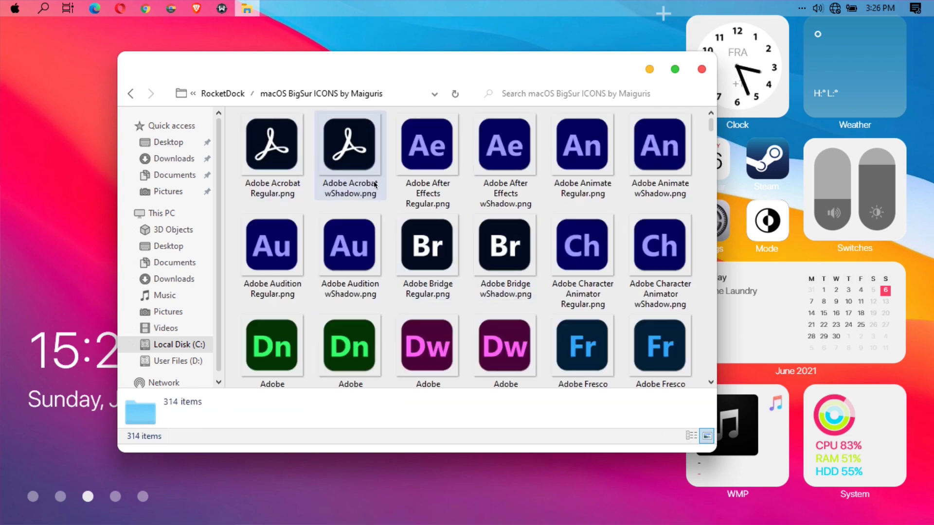
key("ctrl+a")
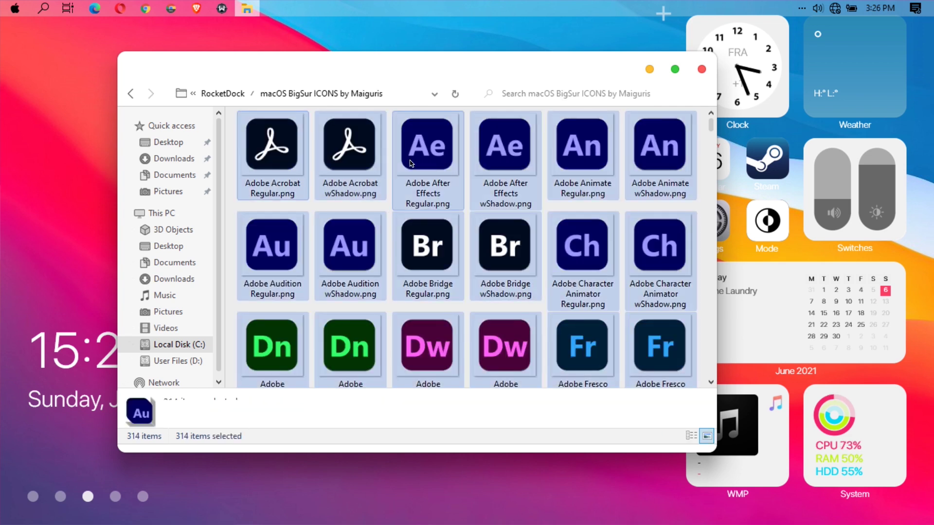
right_click(412, 164)
left_click(436, 424)
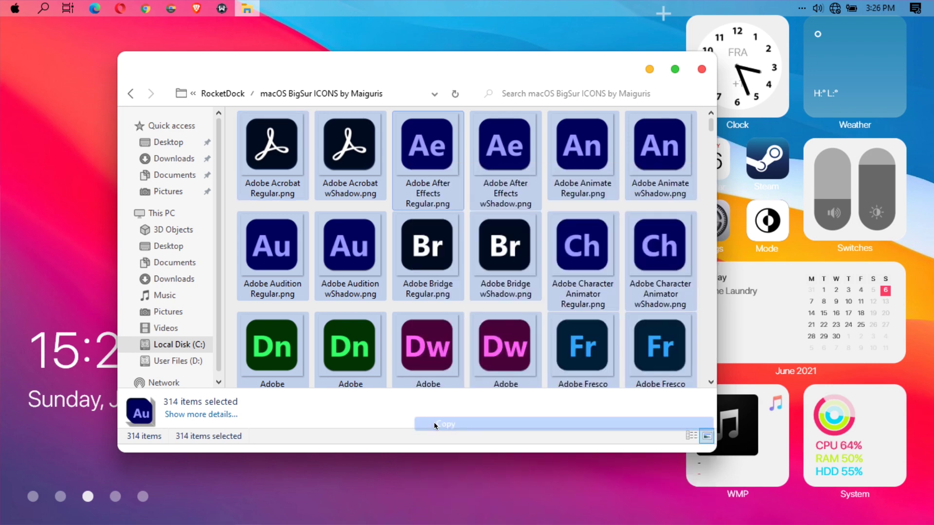
Step: Open the Icons folder of the RocketDock installation in Program Files (x86) on Local Disk (C:)
left_click(198, 349)
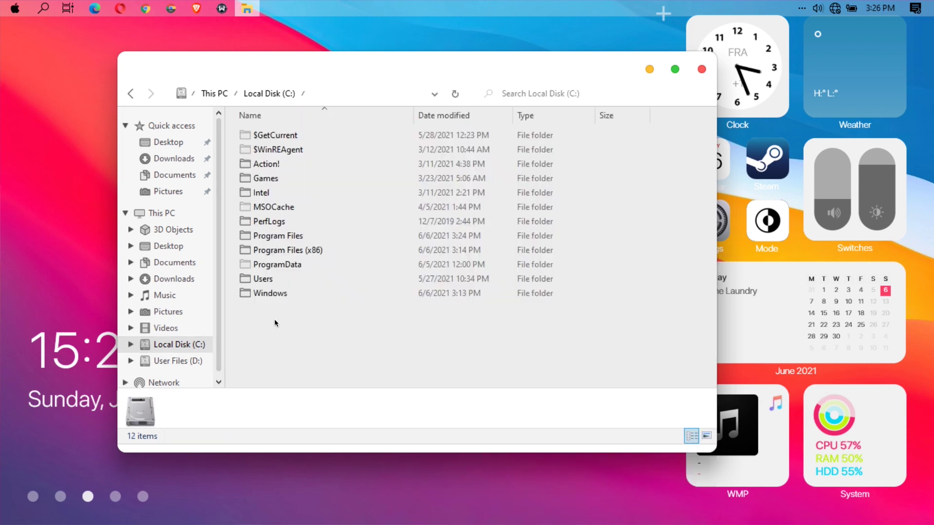
left_click(268, 294)
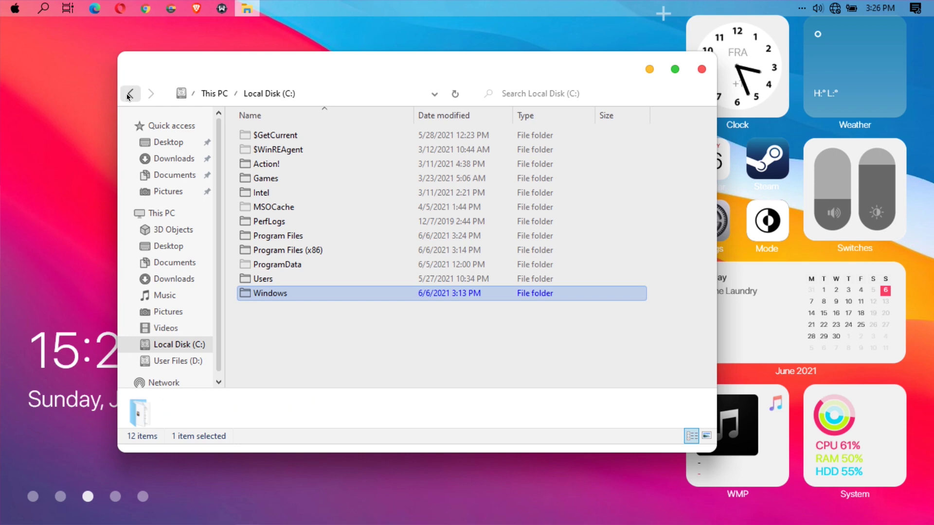
left_click(269, 251)
double_click(269, 250)
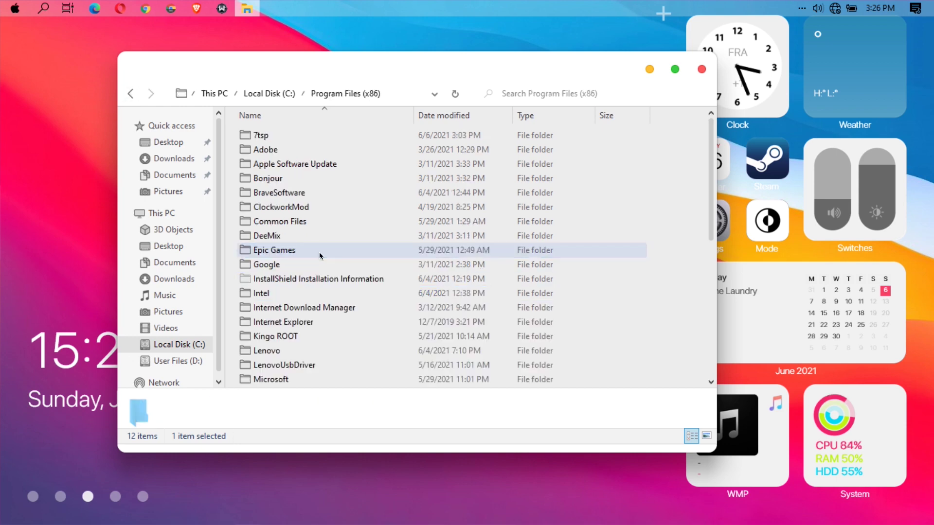
scroll(268, 245, "down", 6)
left_click(261, 237)
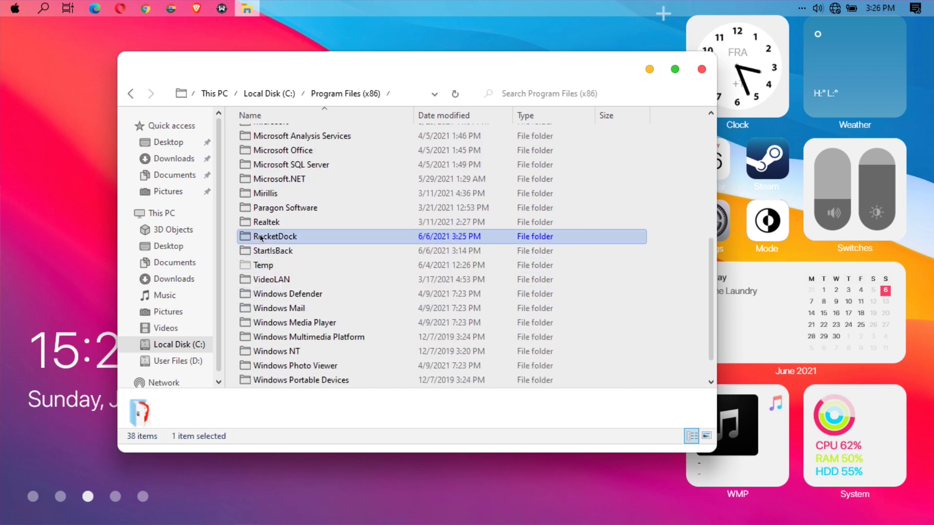
double_click(268, 239)
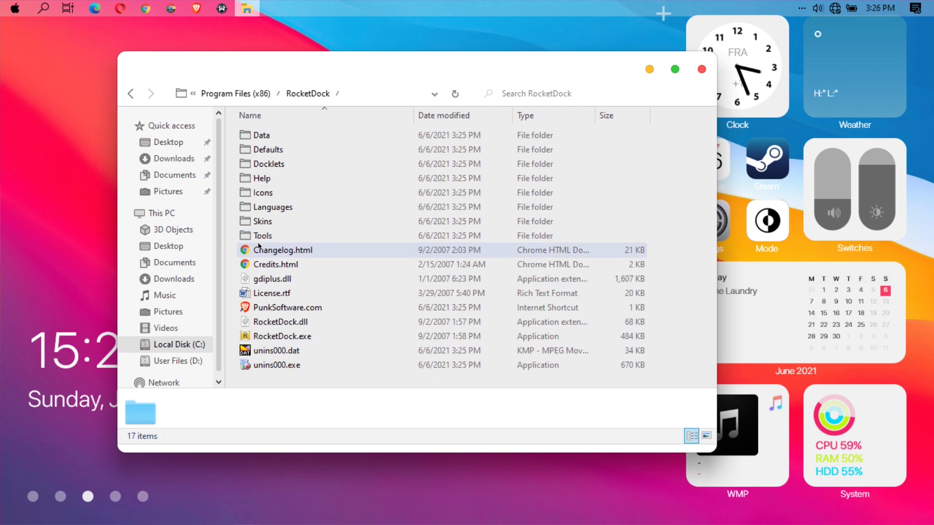
left_click(265, 194)
double_click(265, 195)
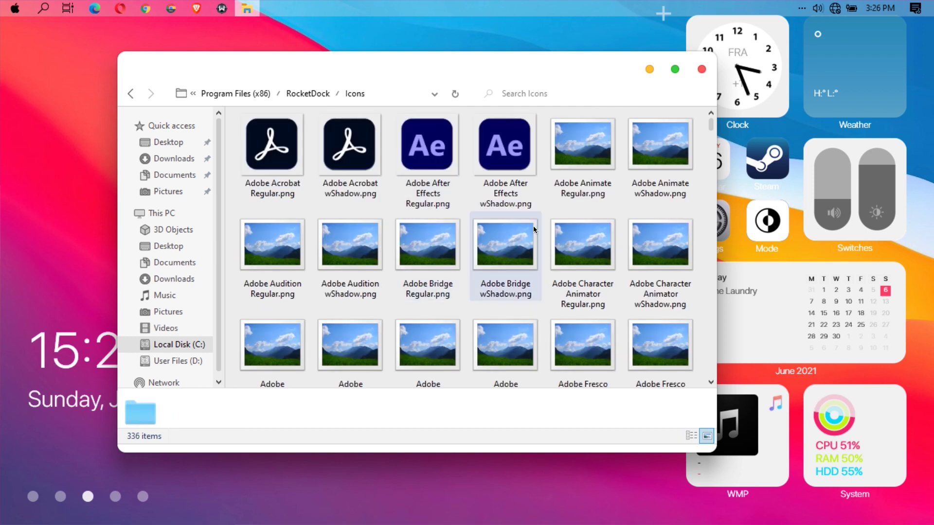
Step: Paste the copied Big Sur icons into the Icons folder with administrator permission for all items, and close the window
right_click(467, 206)
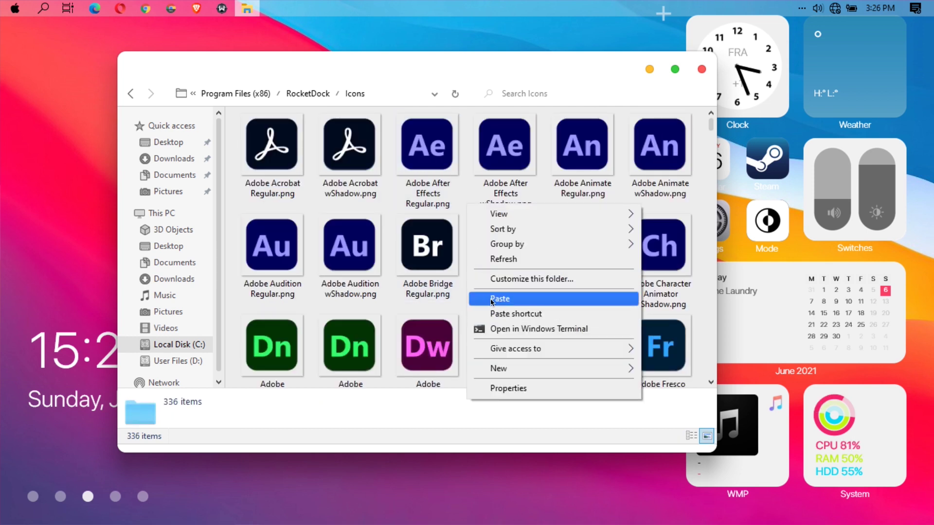
left_click(491, 300)
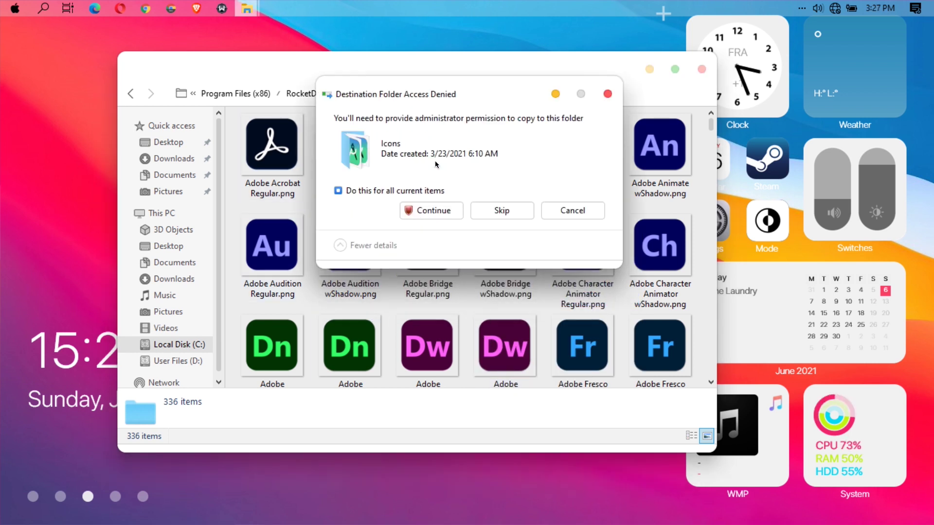
left_click(428, 208)
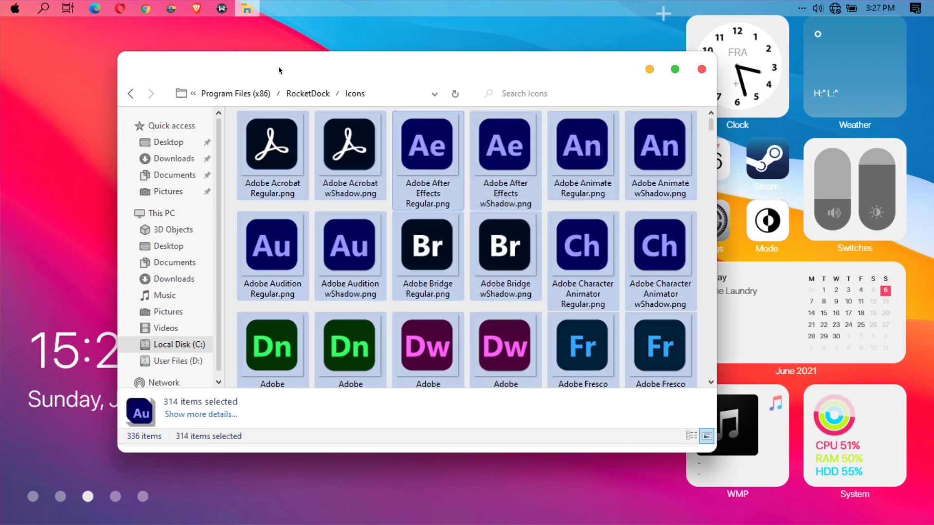
left_click_drag(279, 70, 283, 61)
key("BackSpace")
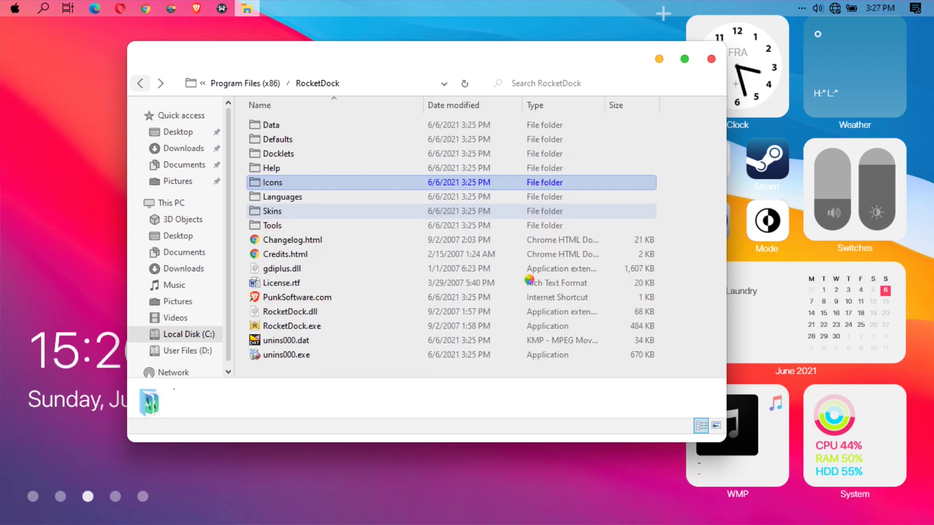
left_click(711, 57)
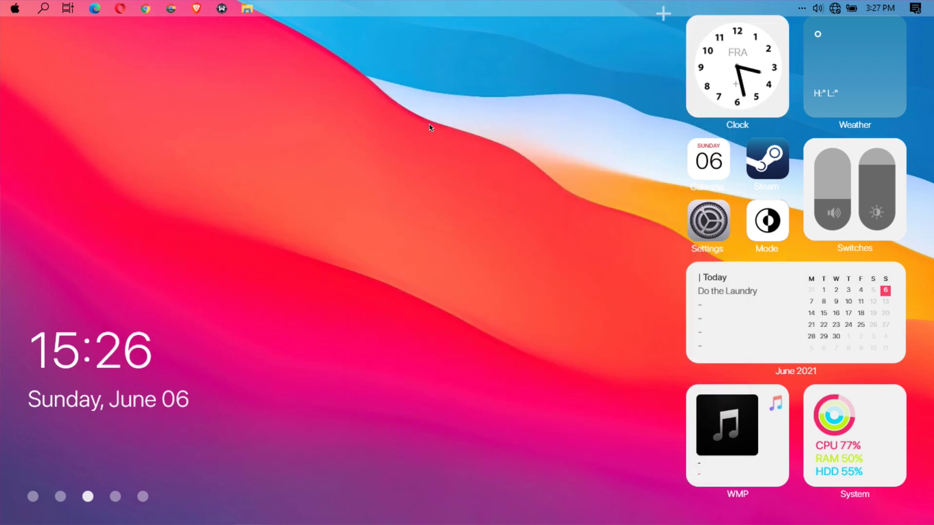
Step: Refresh the desktop, search the installed programs for "rocket" and launch RocketDock
right_click(429, 126)
left_click(466, 168)
left_click(15, 8)
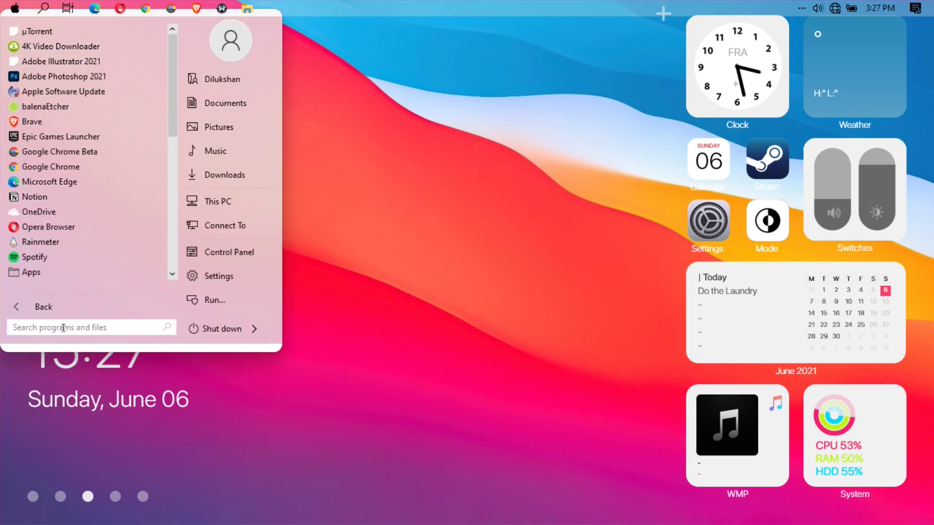
type("rocket")
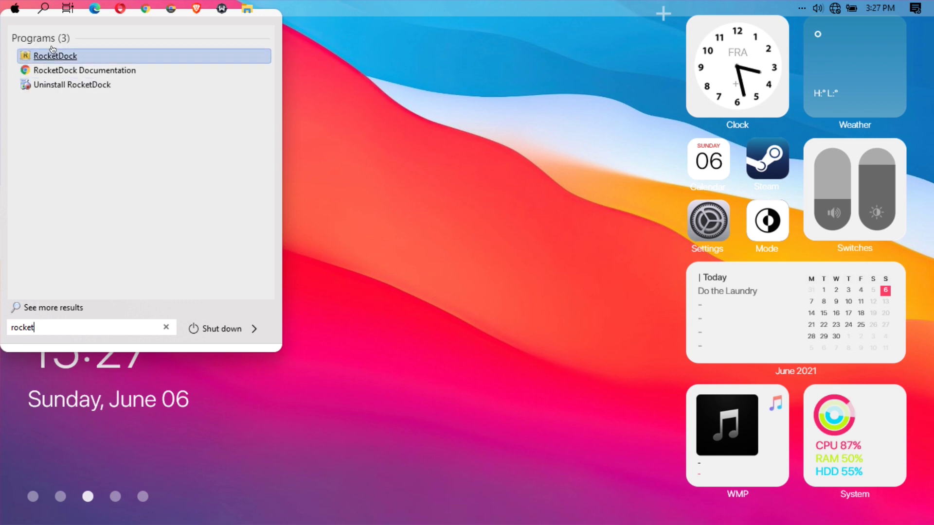
left_click(47, 57)
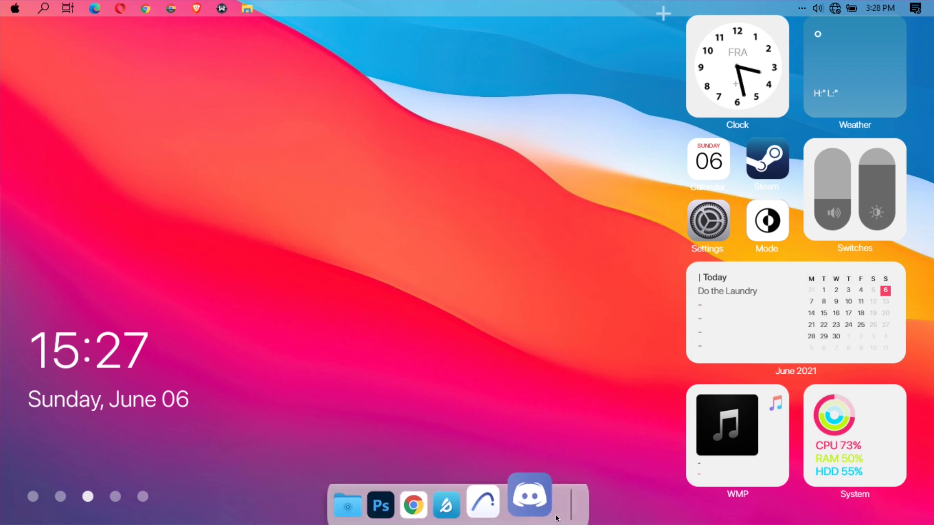
Step: Open the dock settings and choose Big Sur RoundedLight as the dock's style theme
right_click(473, 523)
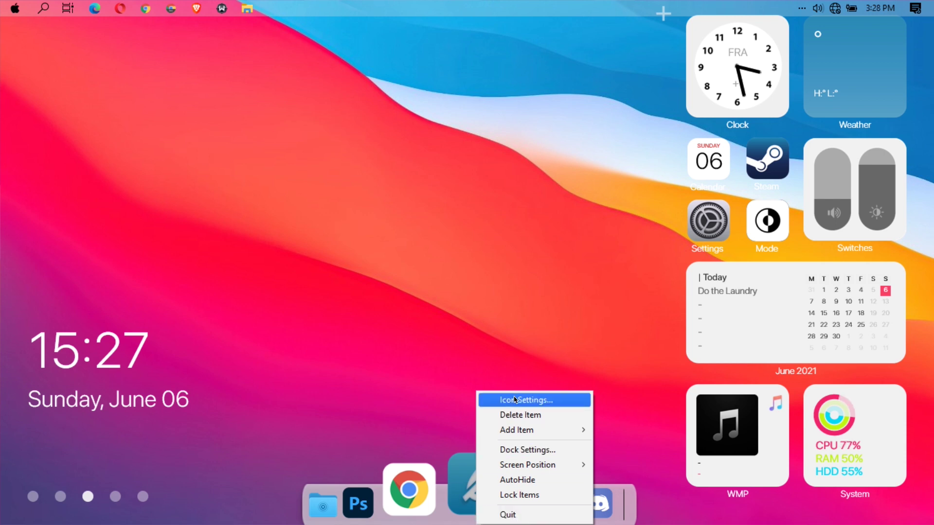
left_click(518, 450)
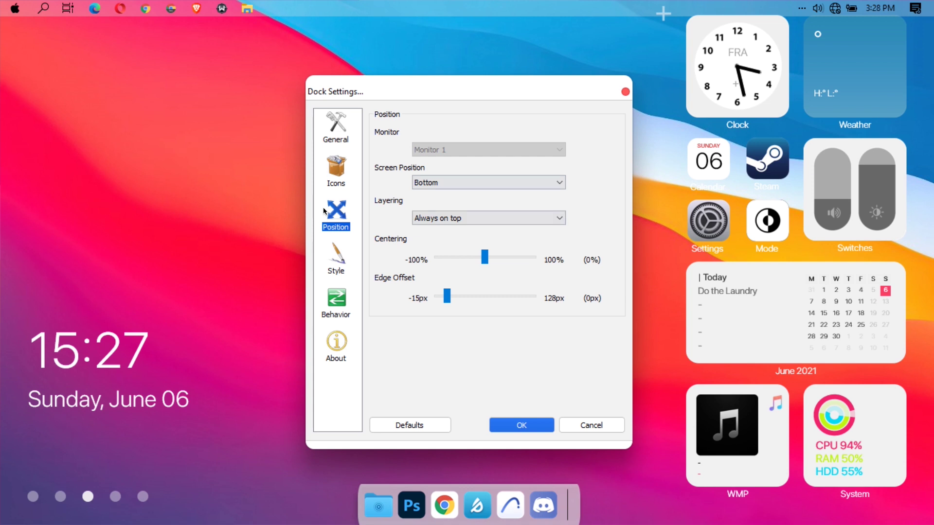
left_click(340, 172)
left_click(336, 227)
left_click(335, 265)
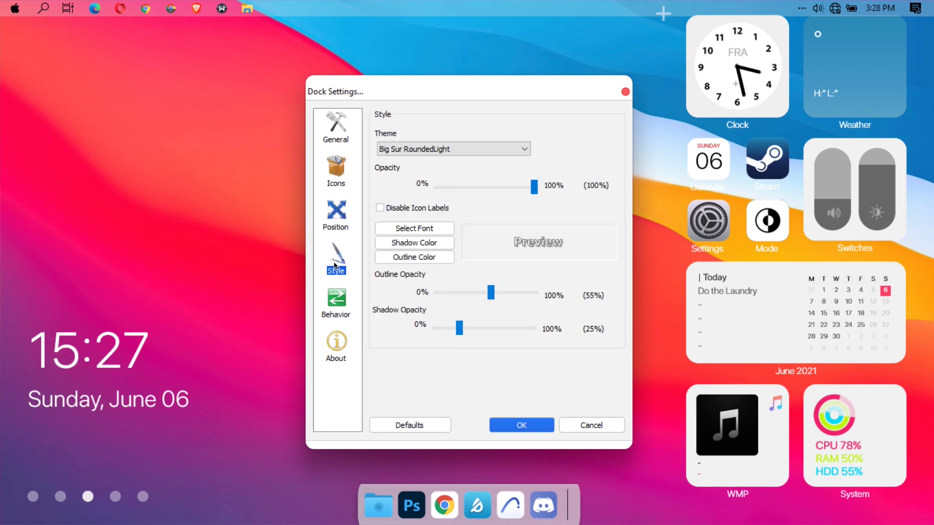
left_click(403, 149)
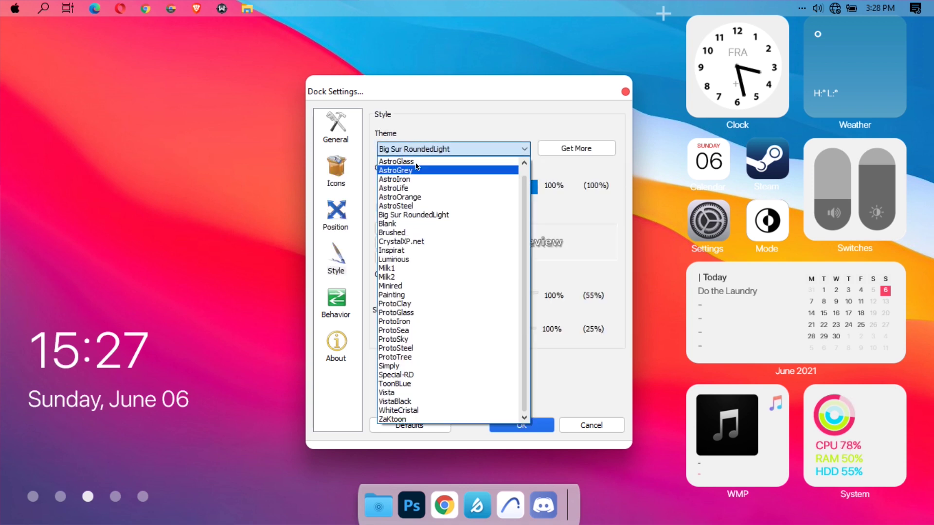
left_click(403, 215)
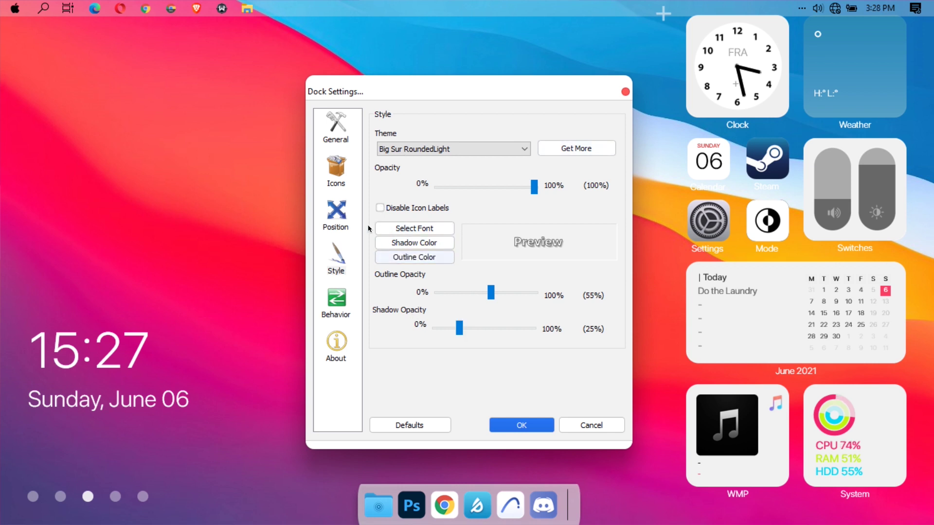
Step: Review the Icons, General, Style and Position pages of the dock settings
left_click(336, 175)
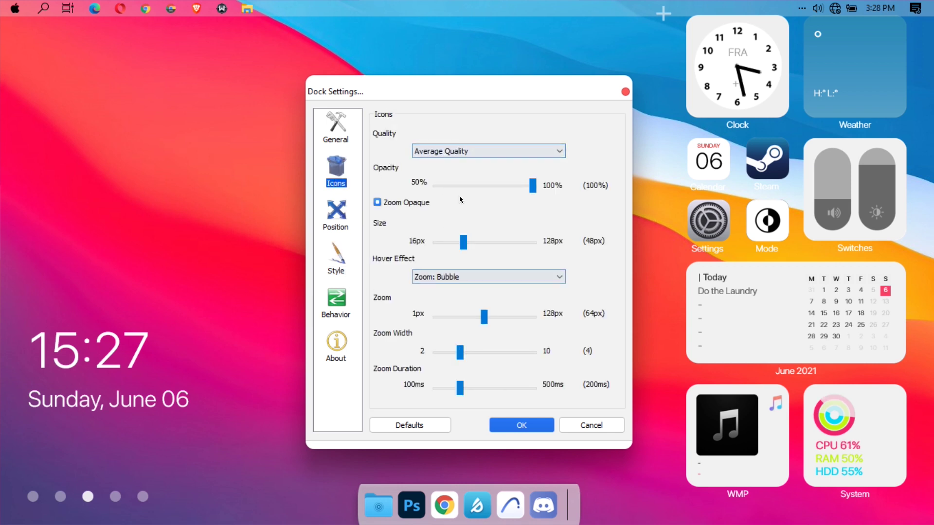
left_click(334, 138)
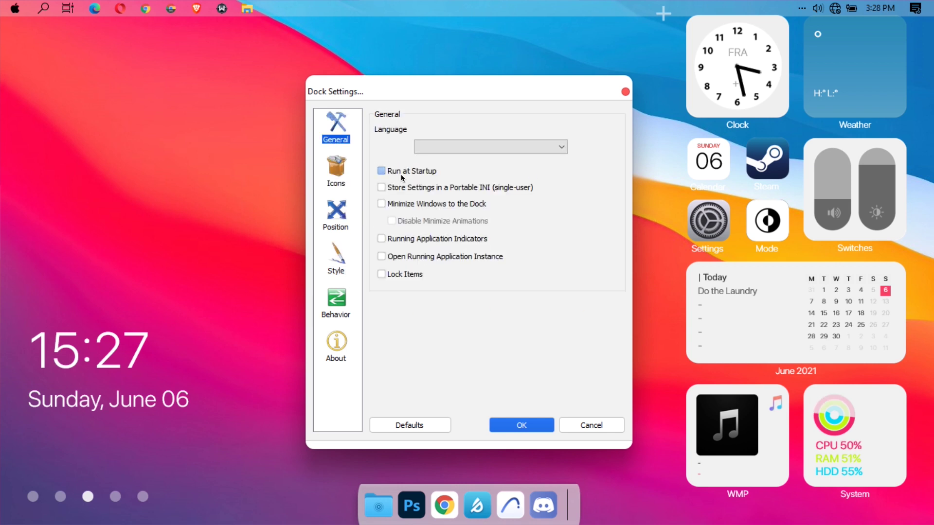
left_click(336, 257)
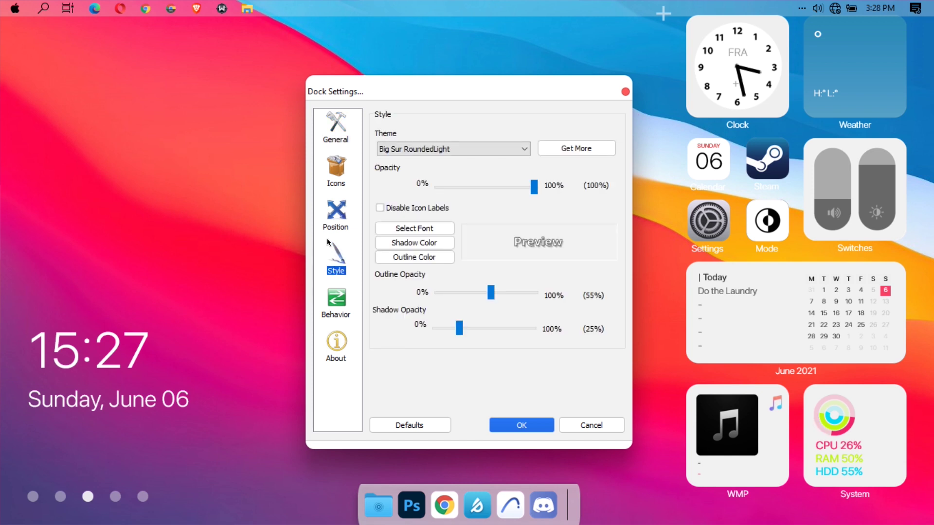
left_click(335, 214)
left_click(336, 170)
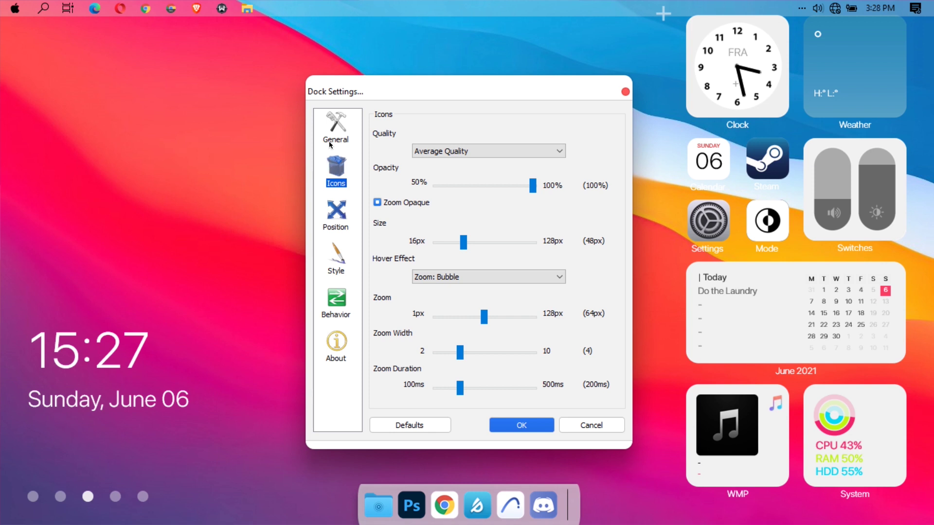
Step: Set the dock's Edge Offset to 3px in the position settings and apply the dock settings
left_click(335, 214)
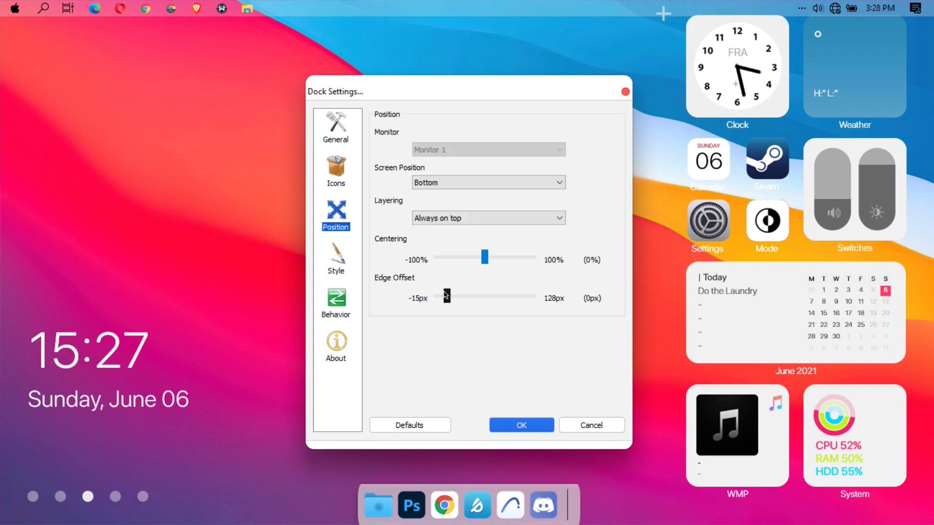
left_click_drag(445, 294, 447, 296)
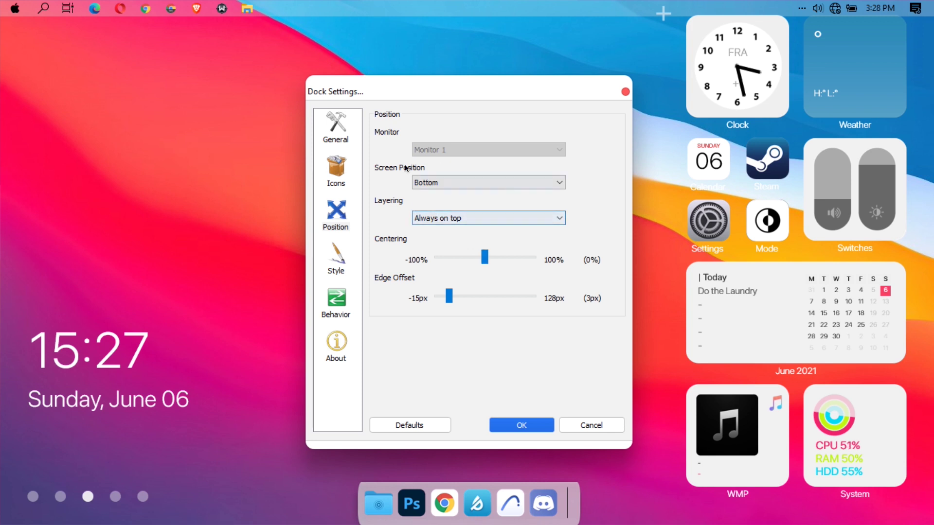
left_click(335, 258)
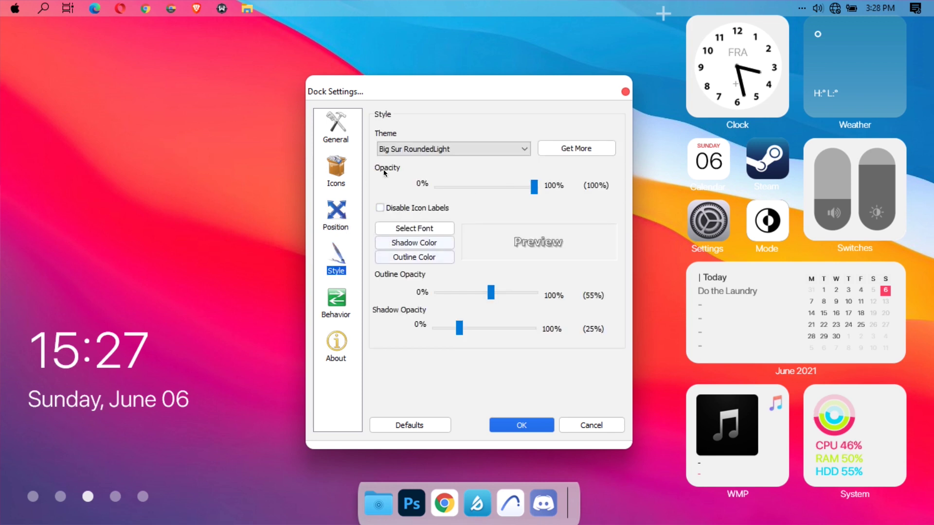
left_click(346, 313)
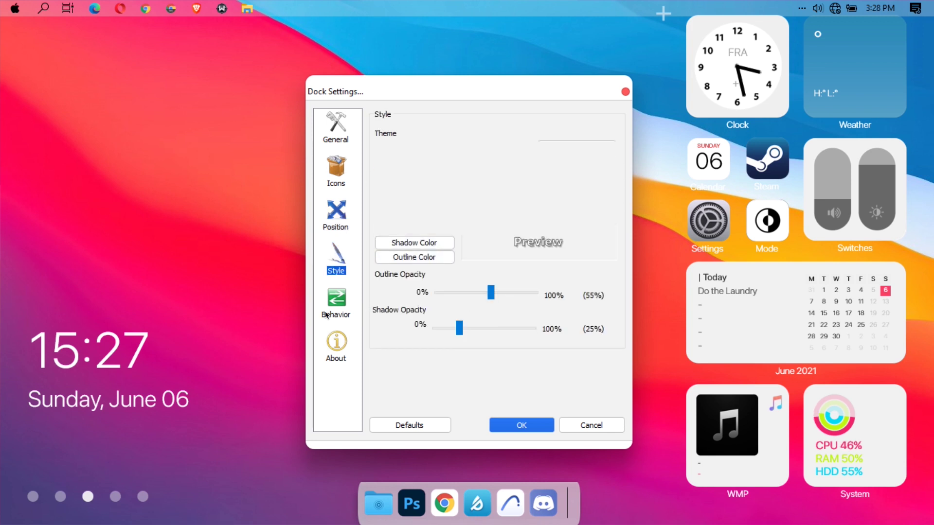
left_click(348, 179)
left_click(332, 222)
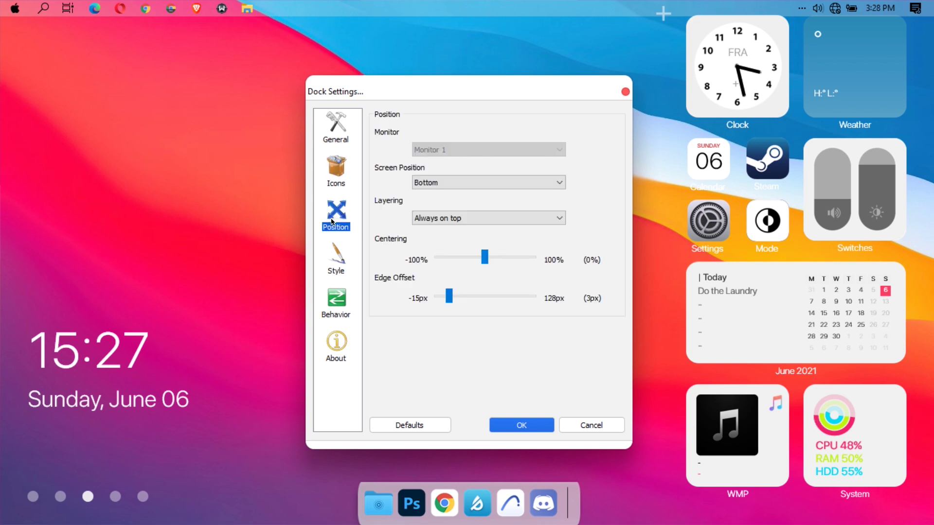
left_click(512, 427)
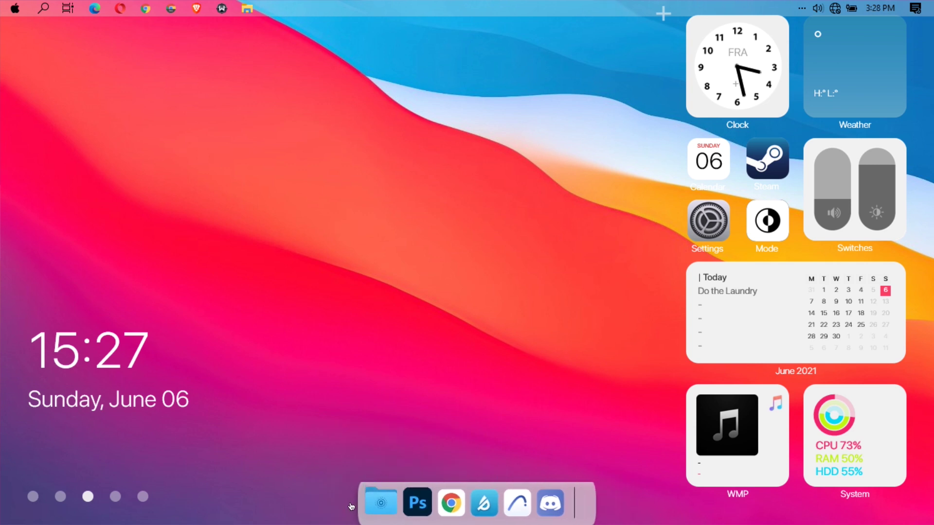
Step: Delete the folder, Photoshop, Chrome, Discord and all other default app items from the dock, leaving only the separators
right_click(376, 505)
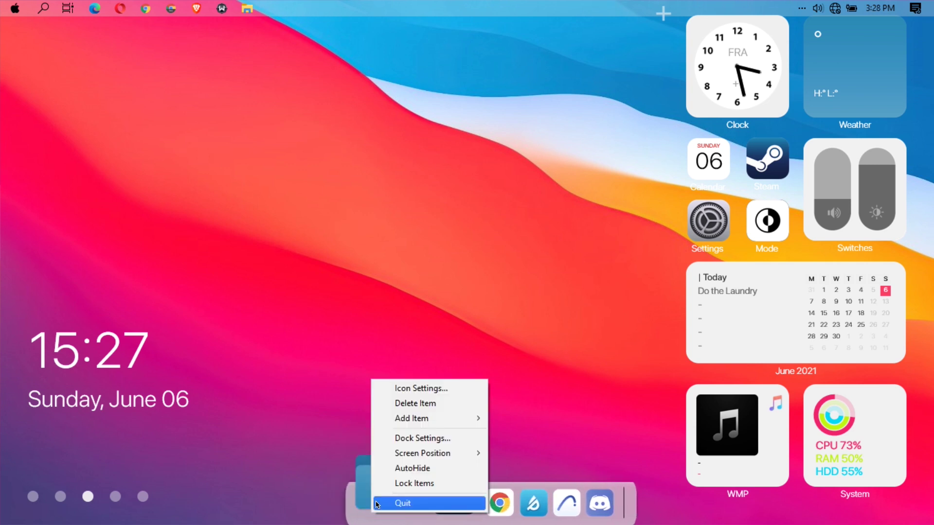
left_click(411, 404)
right_click(404, 487)
left_click(429, 389)
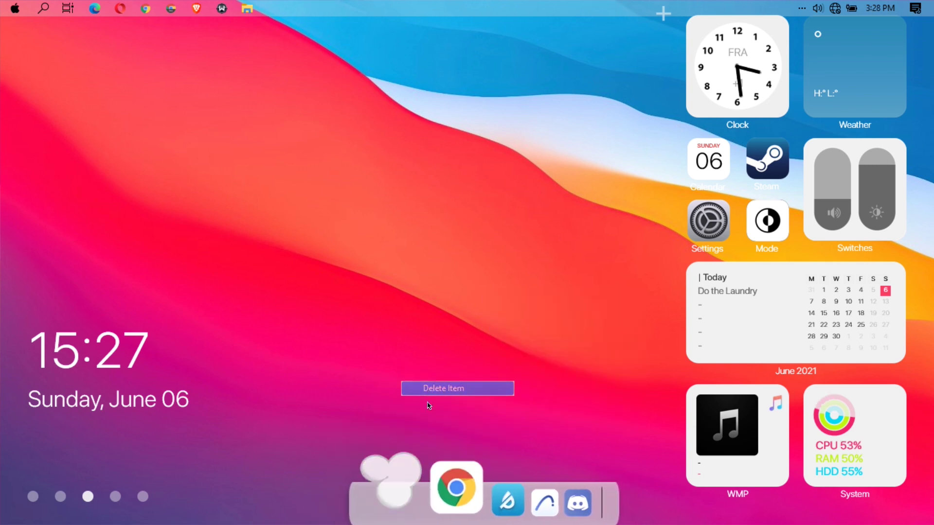
right_click(411, 486)
left_click(440, 389)
right_click(440, 491)
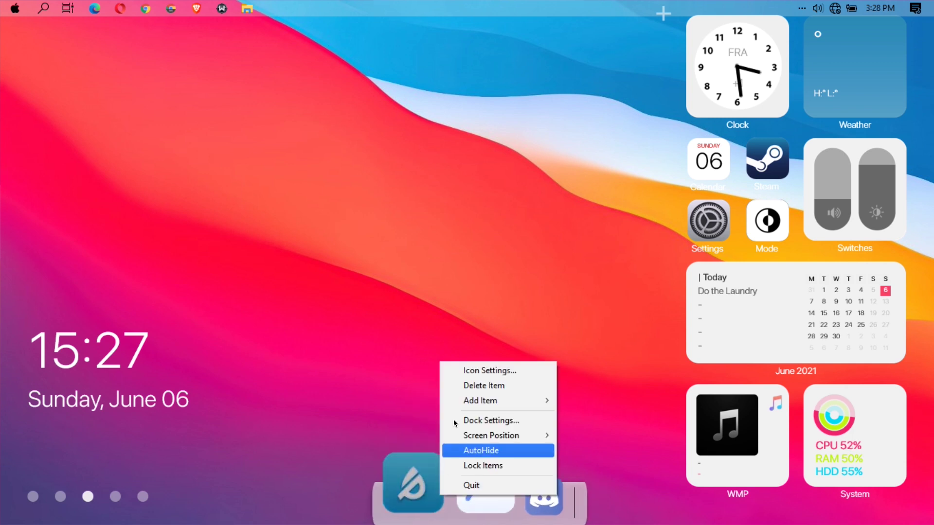
left_click(482, 385)
right_click(445, 486)
left_click(479, 380)
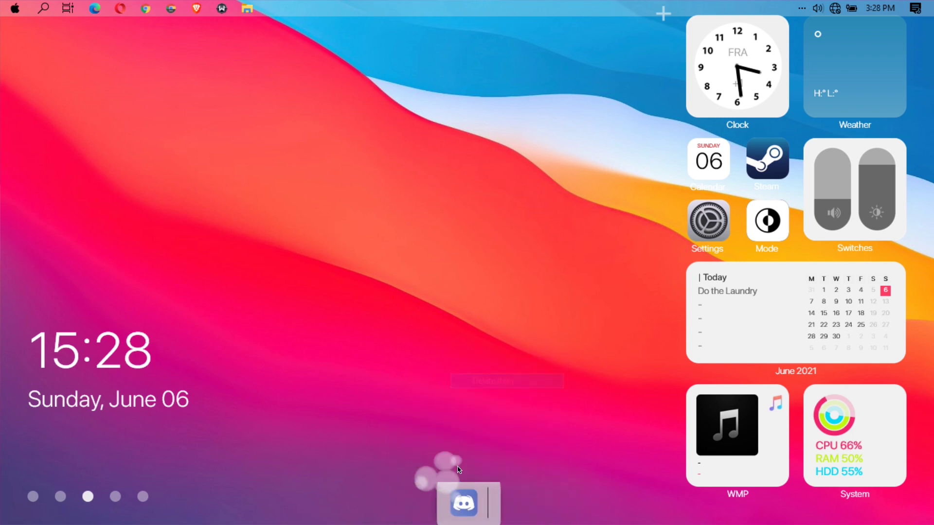
right_click(460, 486)
left_click(482, 384)
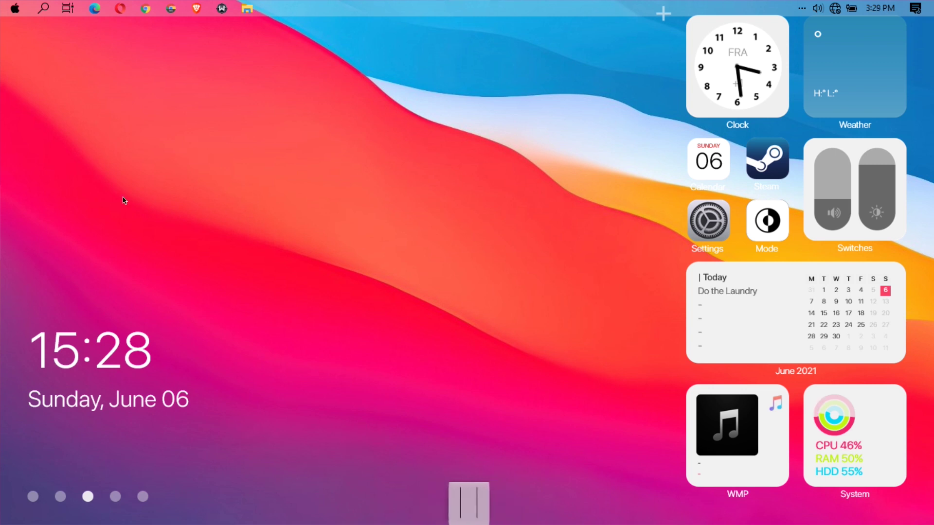
Step: Add the Adobe Illustrator 2021 shortcut from C:\Program Files\Adobe\Adobe Illustrator 2021 to the dock
left_click(249, 10)
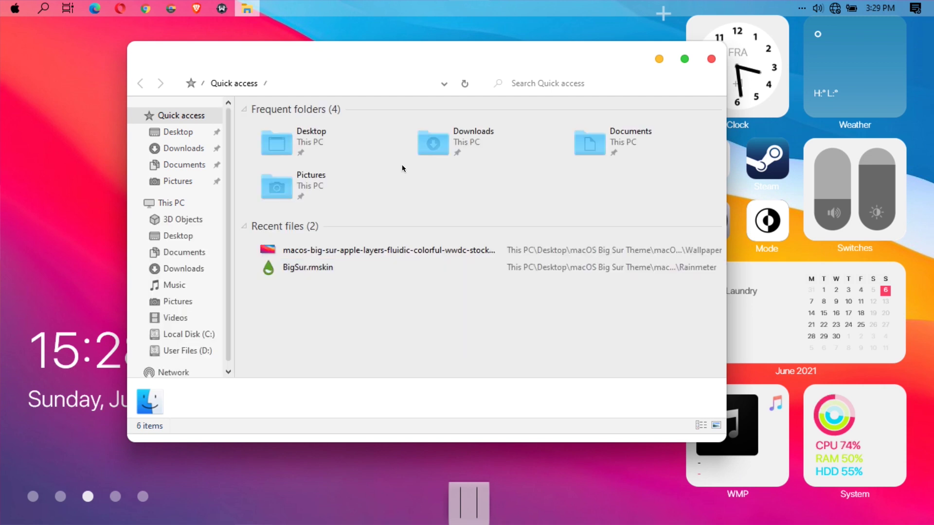
left_click(173, 204)
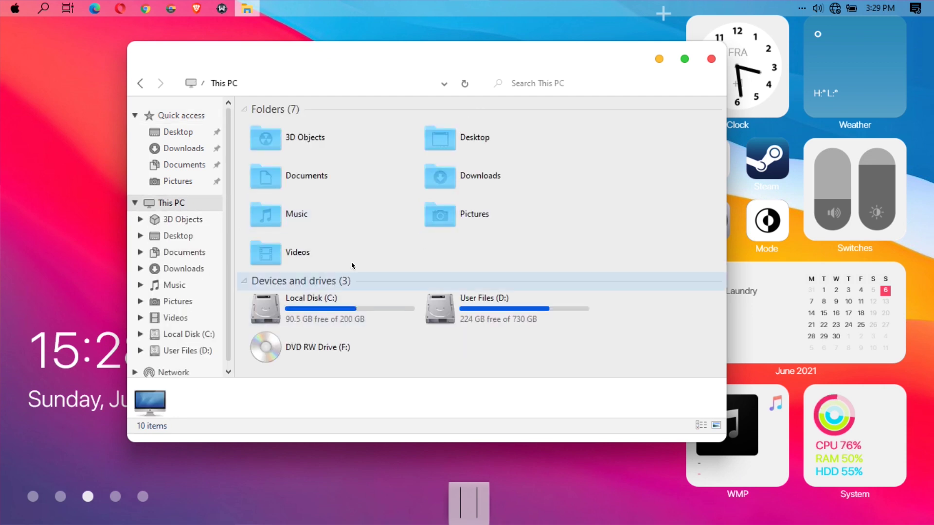
left_click(321, 311)
double_click(320, 312)
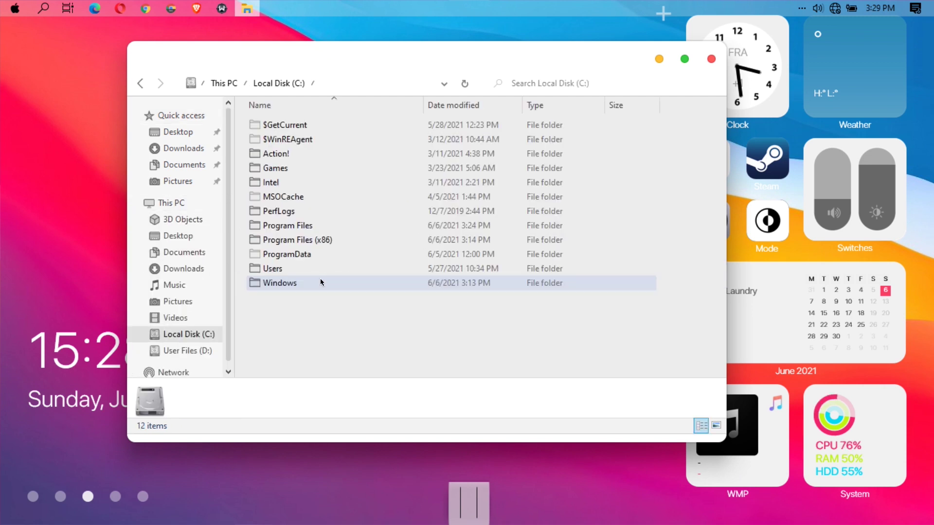
left_click(280, 226)
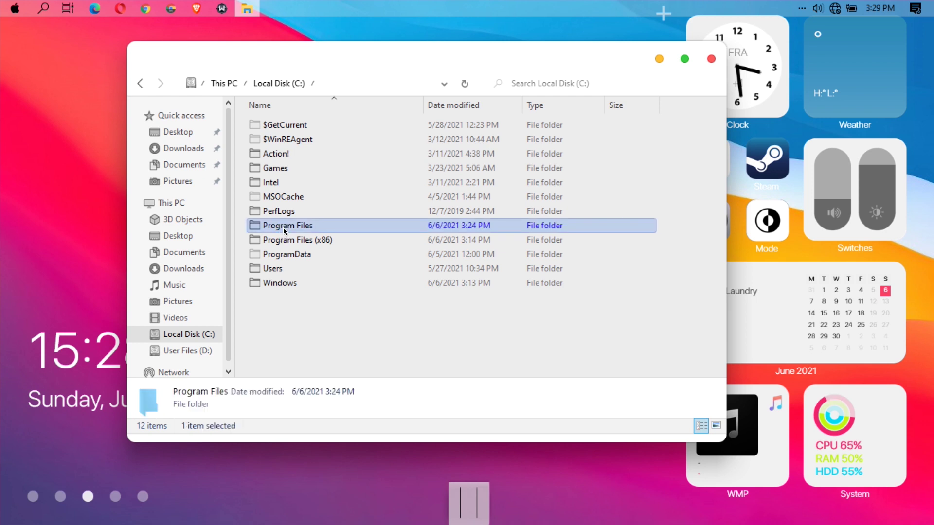
double_click(268, 140)
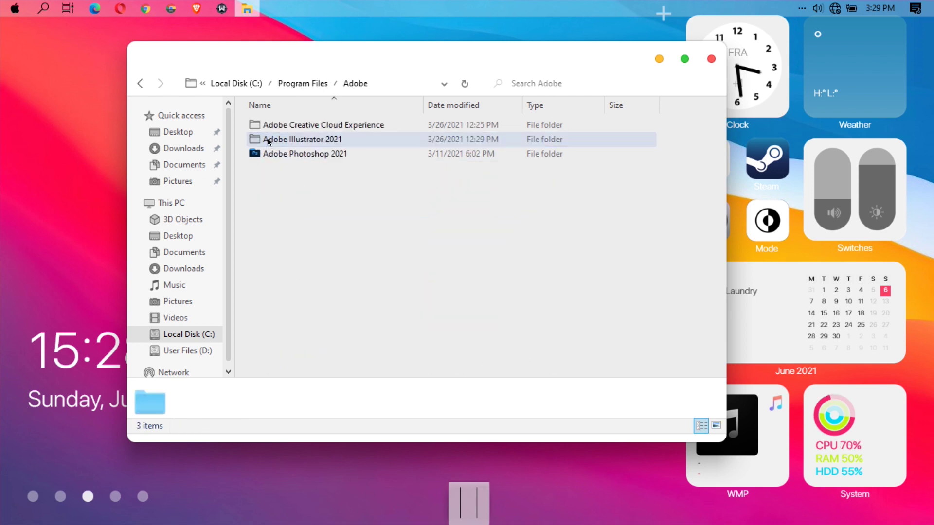
double_click(279, 141)
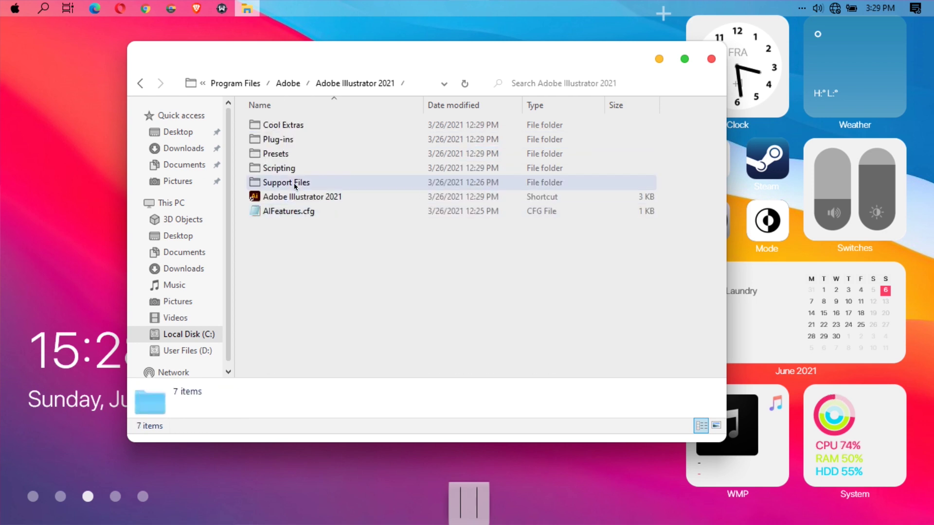
left_click_drag(291, 197, 449, 505)
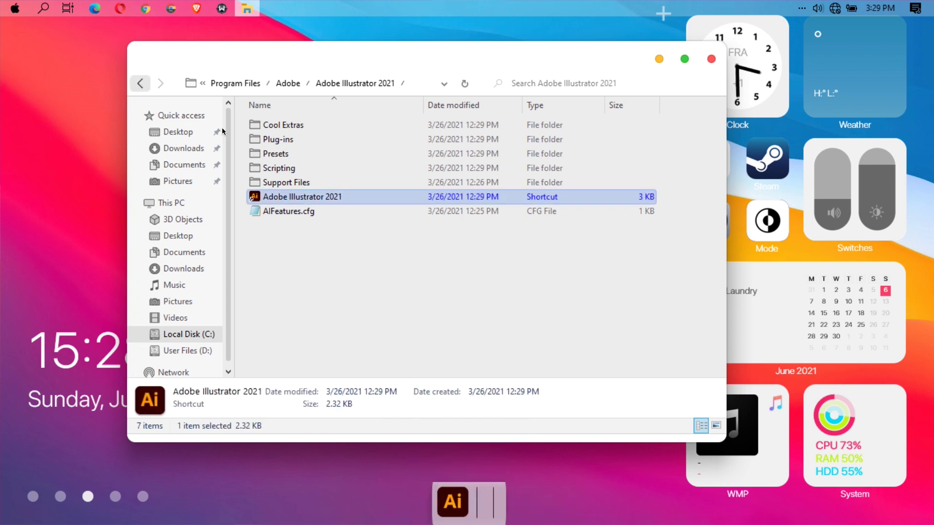
Step: Add photoshop.exe from the Adobe Photoshop 2021 program folder to the dock beside Illustrator
left_click(269, 153)
double_click(292, 155)
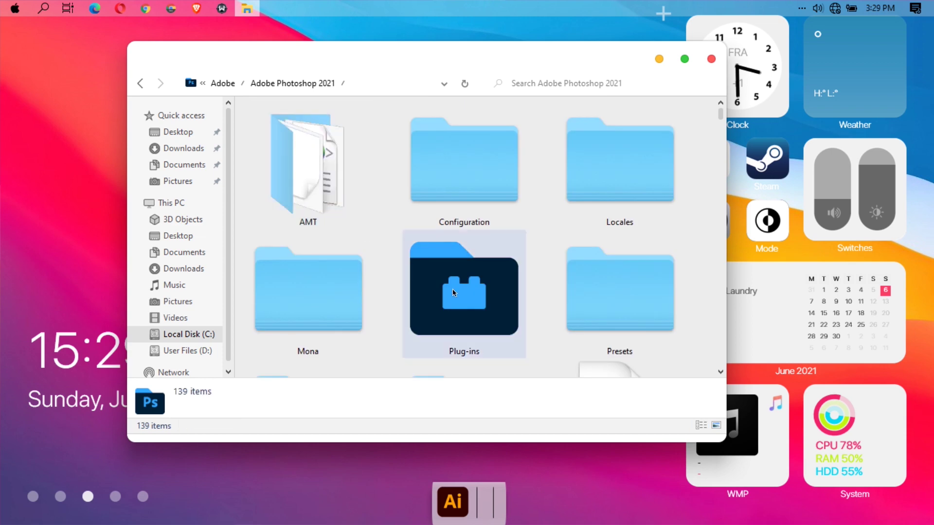
scroll(458, 290, "down", 8)
scroll(679, 272, "down", 2)
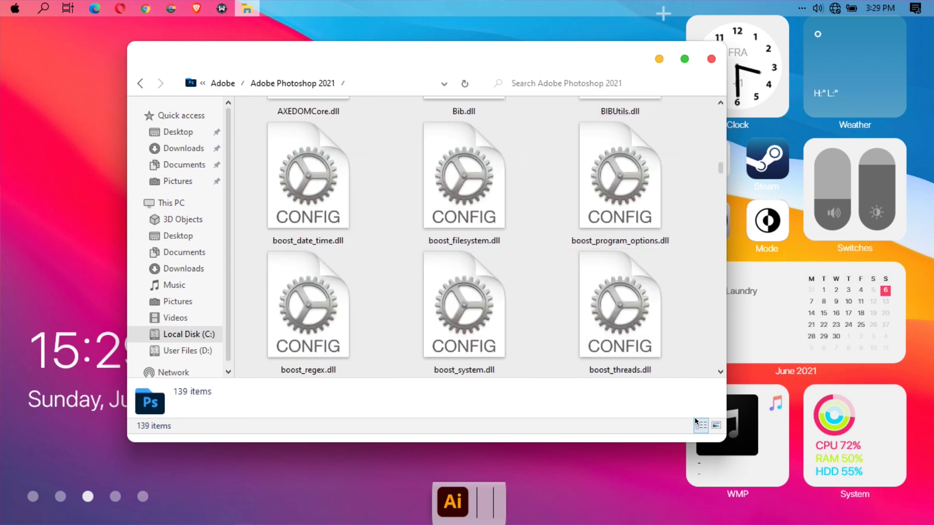
left_click(701, 425)
scroll(279, 254, "down", 10)
scroll(278, 254, "down", 10)
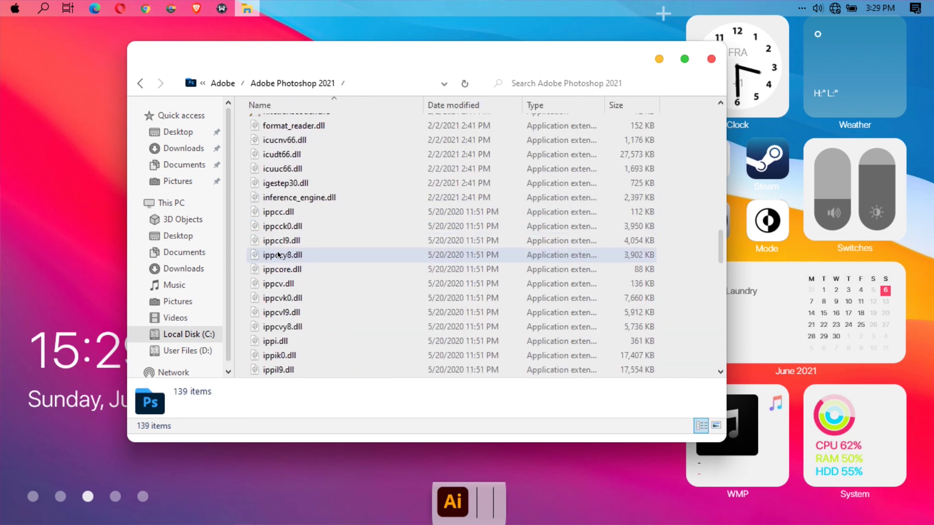
scroll(276, 243, "up", 9)
scroll(275, 212, "down", 5)
scroll(275, 212, "down", 20)
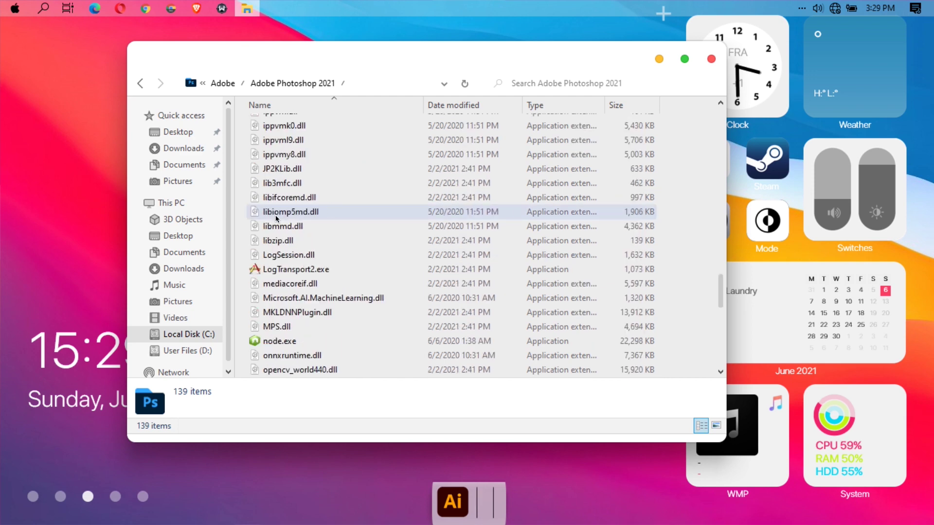
scroll(281, 157, "up", 2)
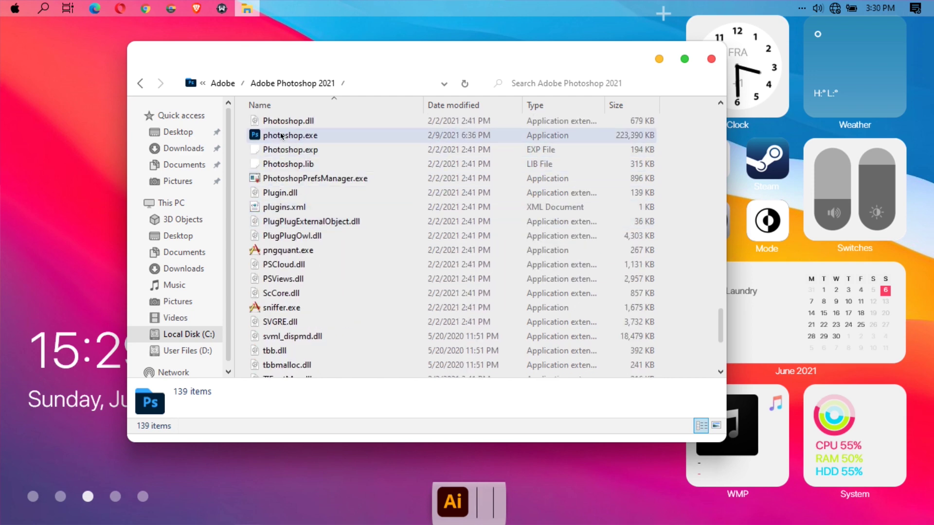
left_click_drag(287, 135, 472, 506)
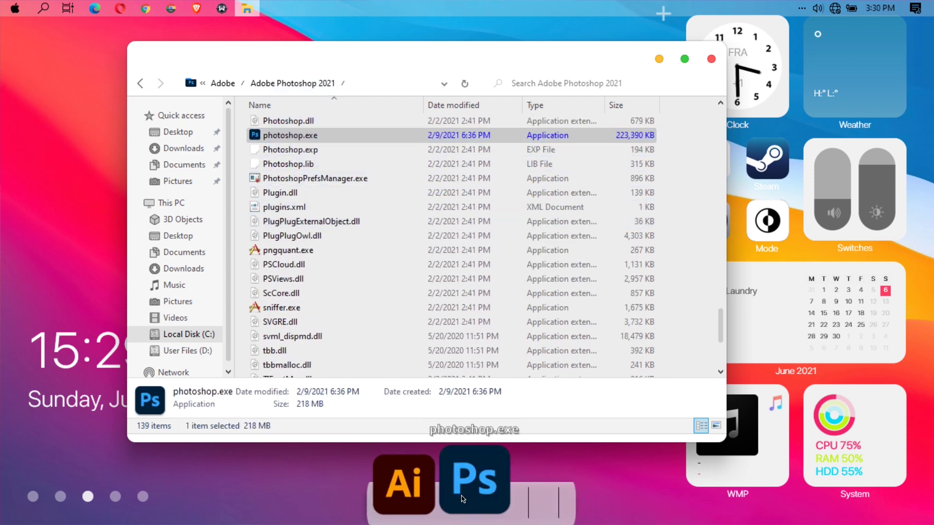
left_click(140, 84)
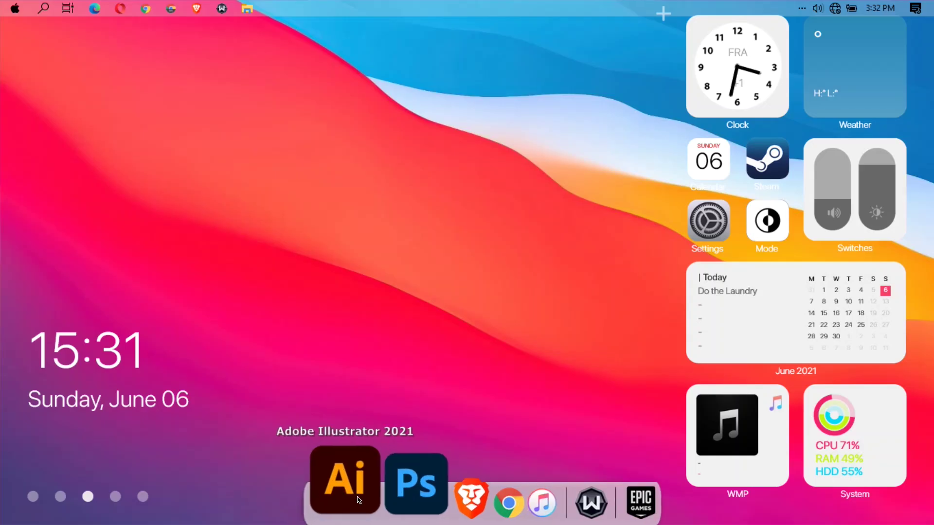
Step: Change the Illustrator dock item's icon to Adobe Illustrator Regular.png in its icon settings
right_click(363, 493)
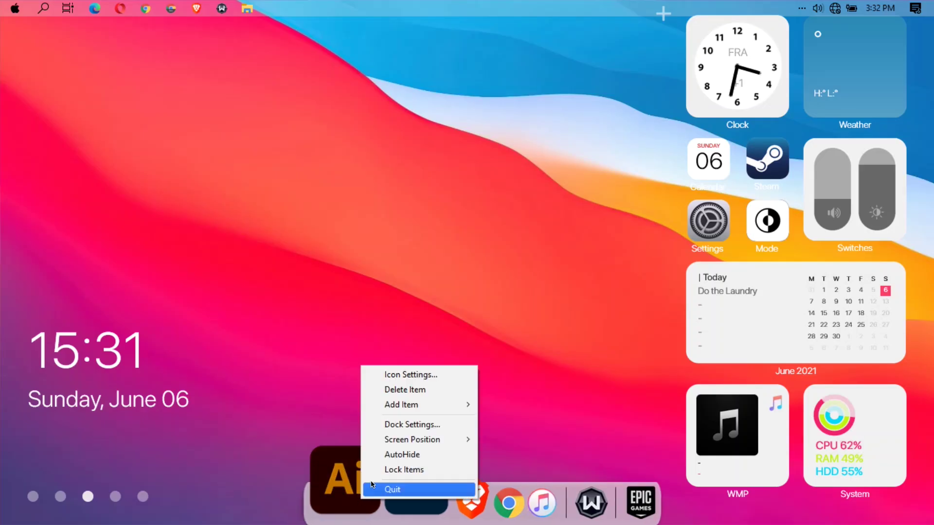
left_click(409, 374)
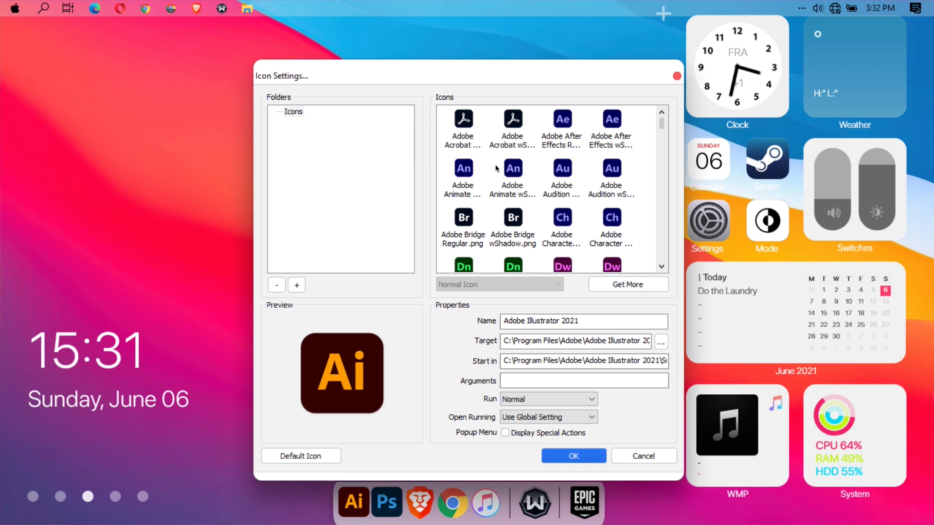
scroll(544, 191, "down", 5)
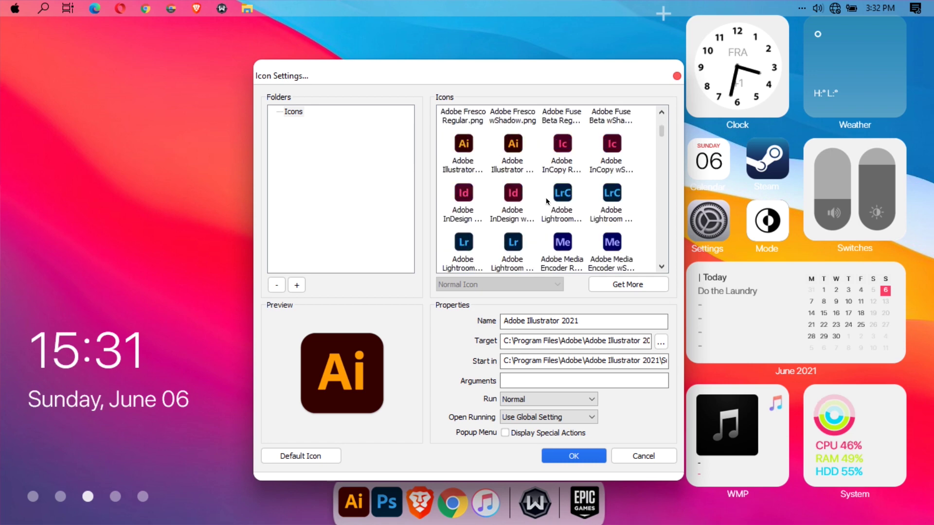
scroll(547, 202, "up", 4)
scroll(557, 209, "down", 6)
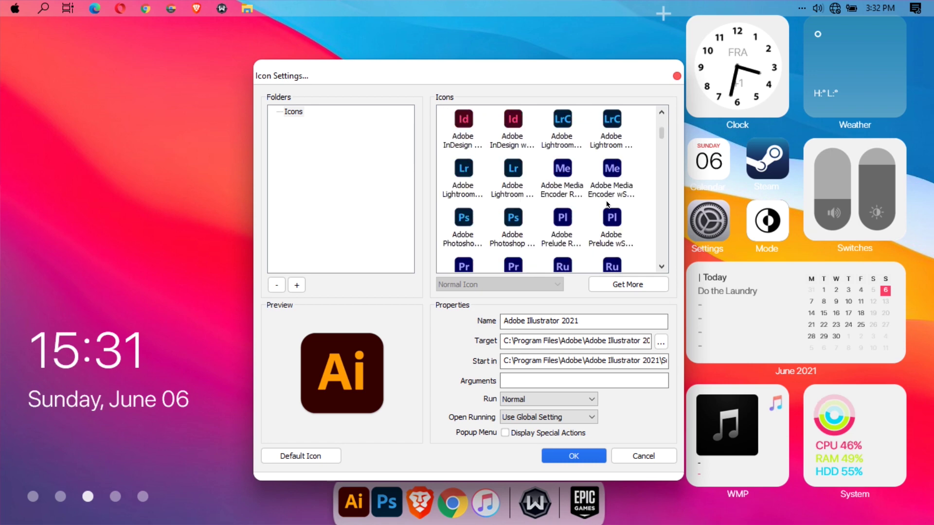
scroll(607, 204, "down", 5)
scroll(593, 209, "up", 8)
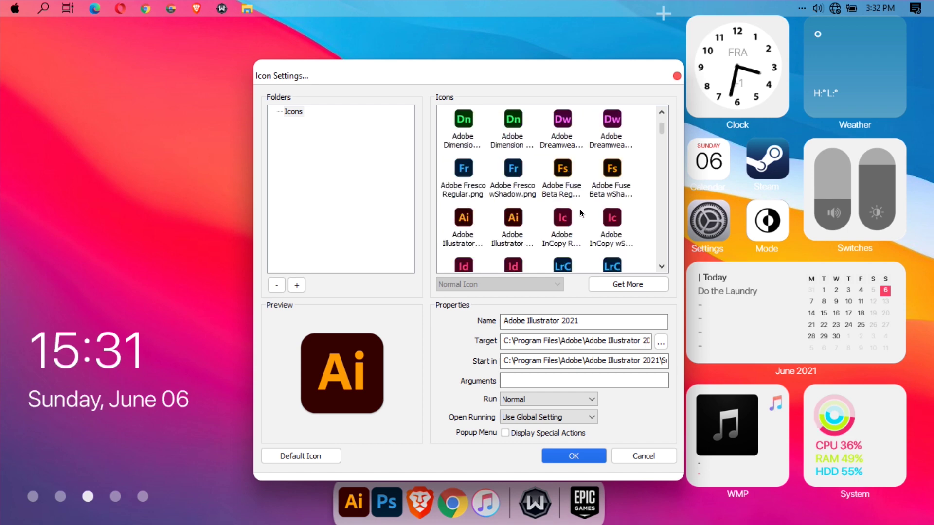
left_click(479, 244)
left_click(511, 228)
left_click(463, 228)
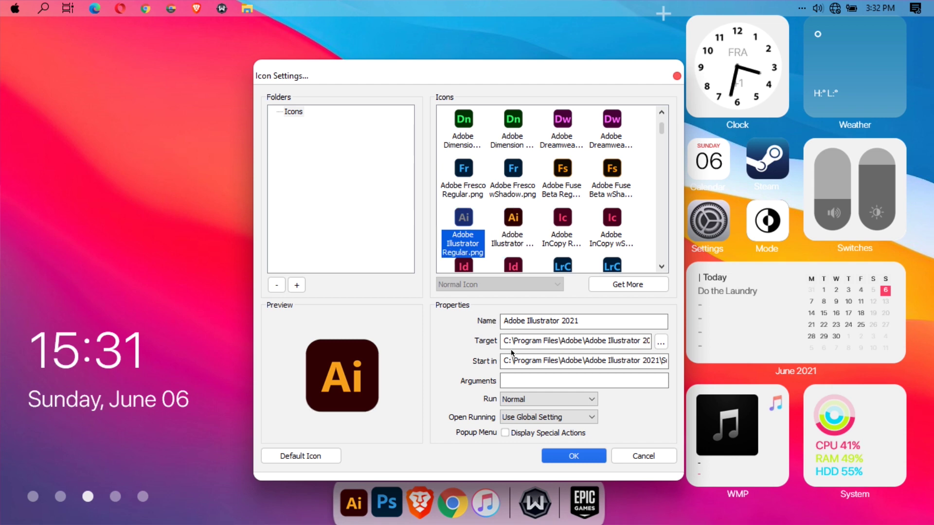
left_click(553, 456)
Step: Open the icon settings of the Photoshop dock item, and browse replacement icons for the Epic Games item
right_click(386, 501)
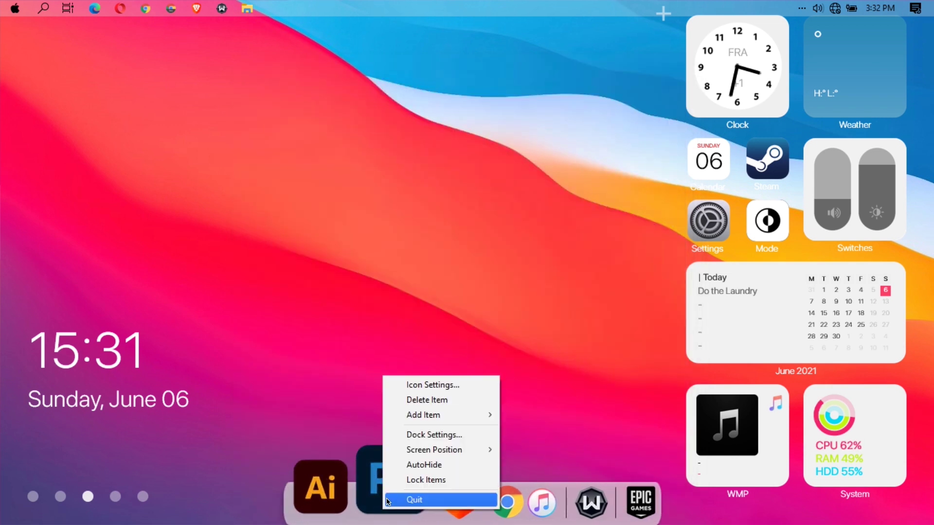
left_click(436, 385)
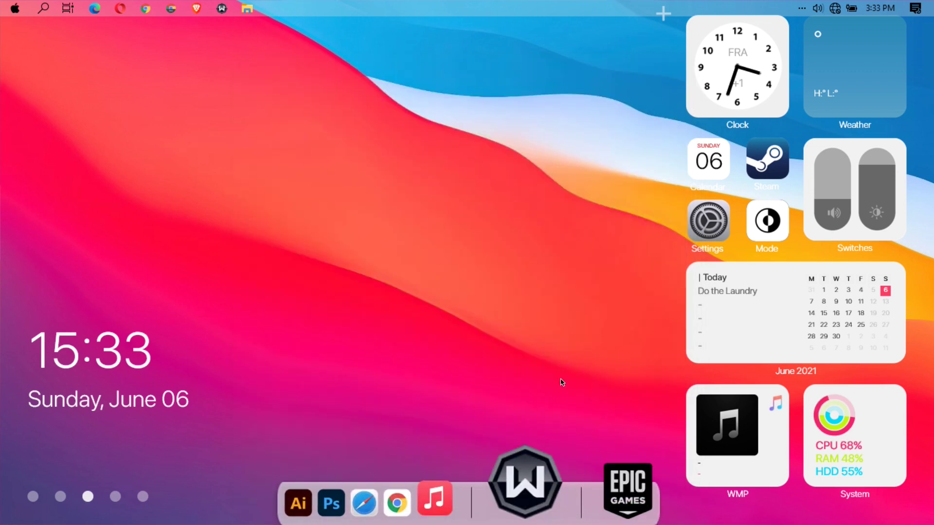
right_click(587, 490)
left_click(633, 366)
scroll(659, 204, "down", 5)
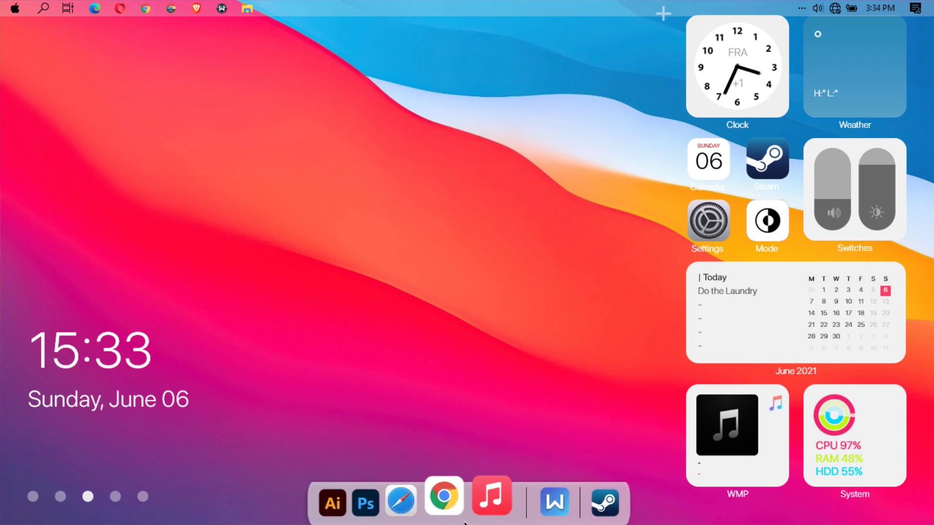
Step: Refresh the desktop
right_click(497, 400)
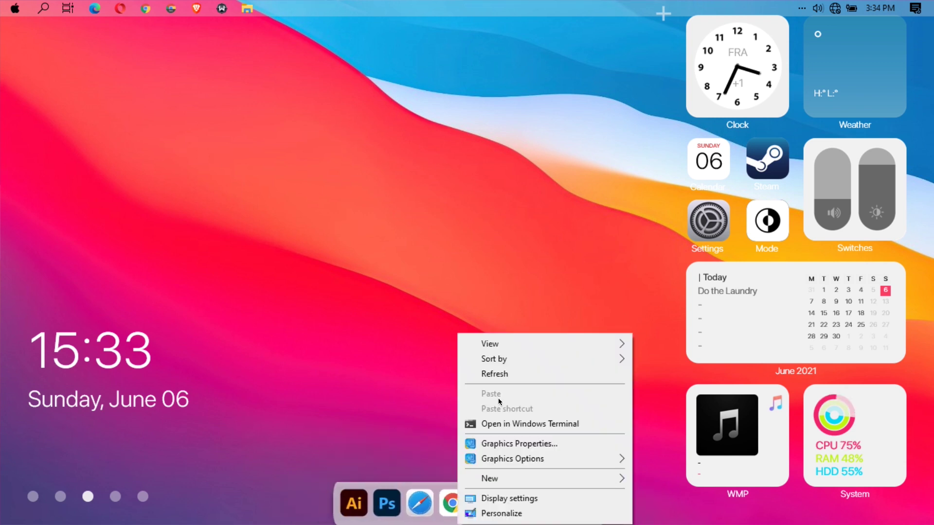
right_click(460, 277)
left_click(491, 318)
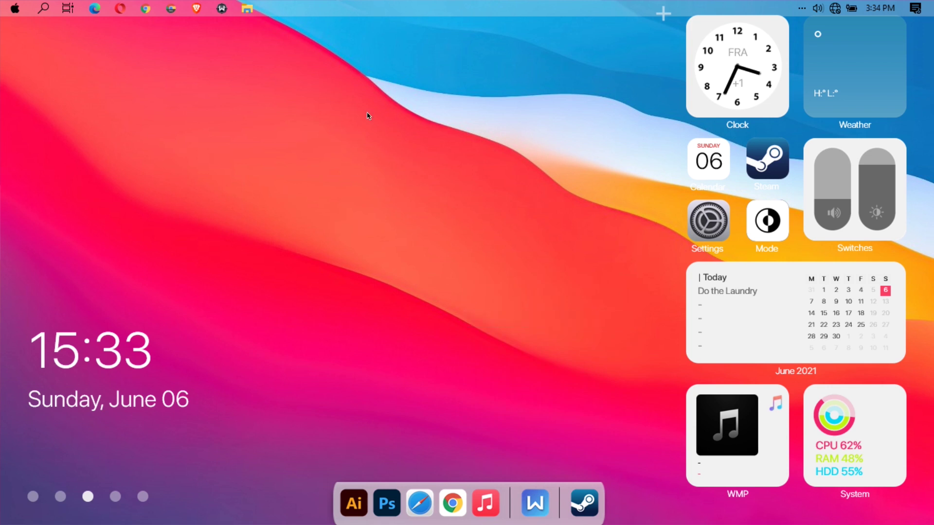
Step: Open the Cursors folder inside the nested macOS Big Sur Theme folder on the desktop
left_click(249, 6)
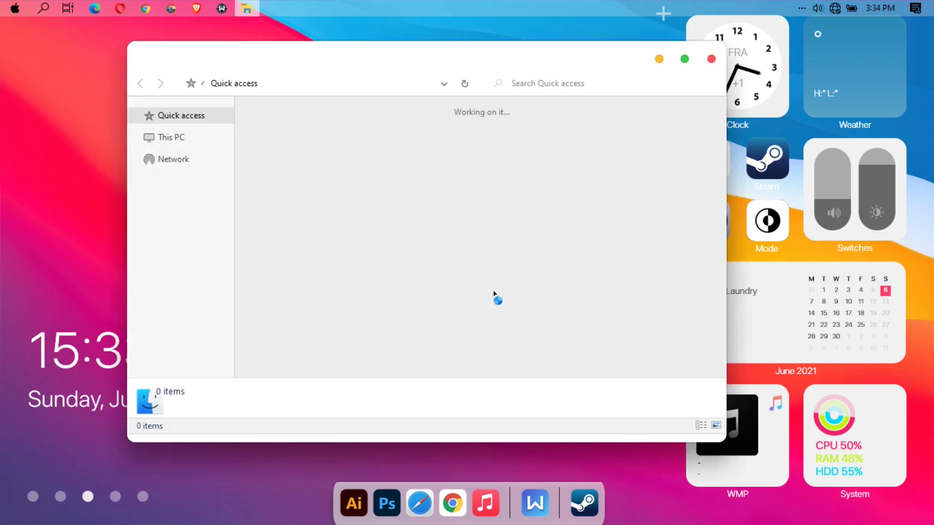
left_click(196, 235)
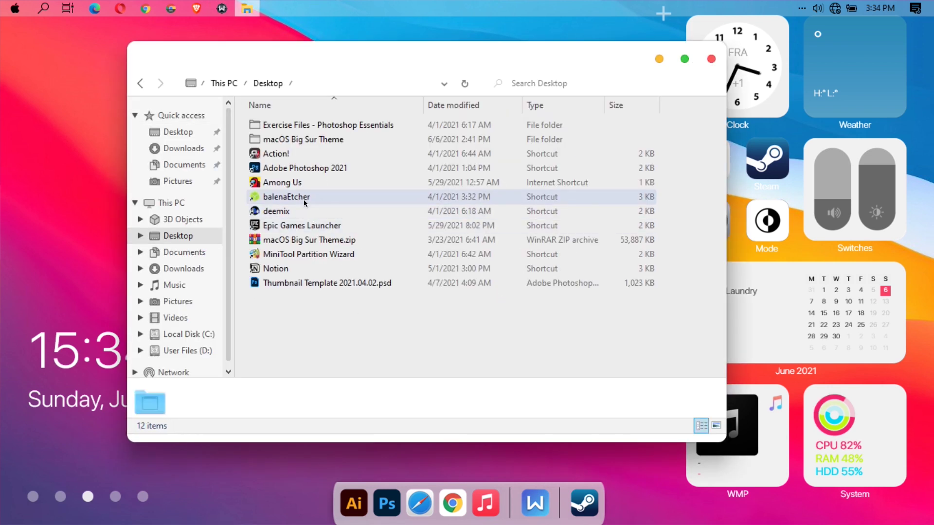
left_click(286, 137)
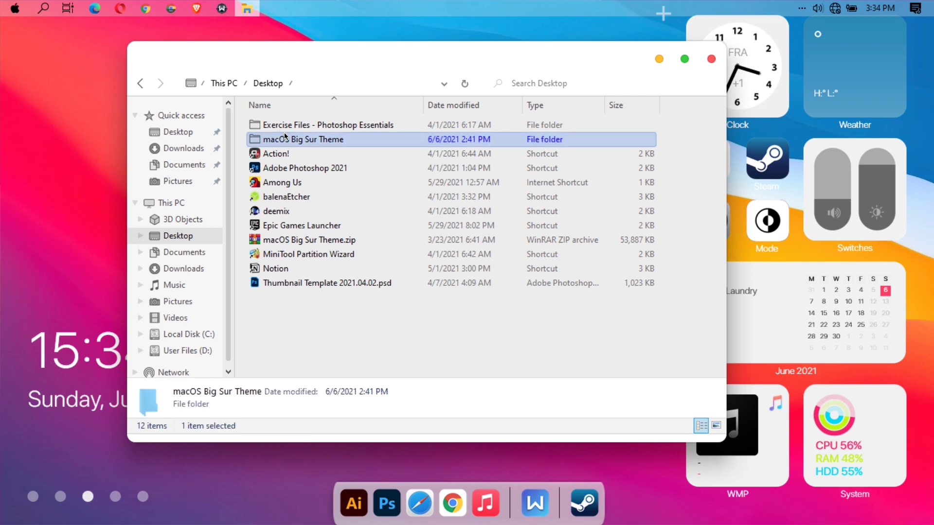
double_click(286, 138)
left_click(283, 126)
double_click(283, 127)
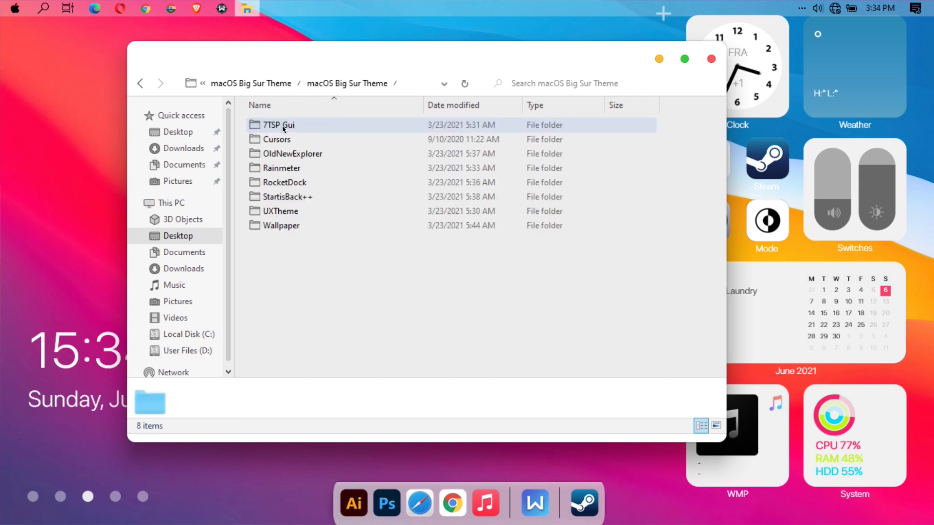
left_click(261, 142)
double_click(272, 143)
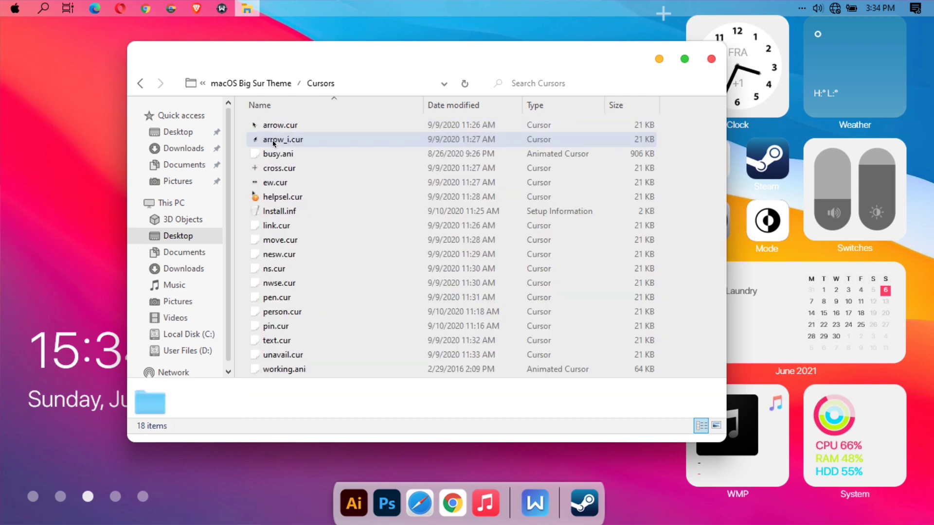
Step: Install the Big Sur cursors from Install.inf, allowing the system changes, and close the folder window
right_click(278, 214)
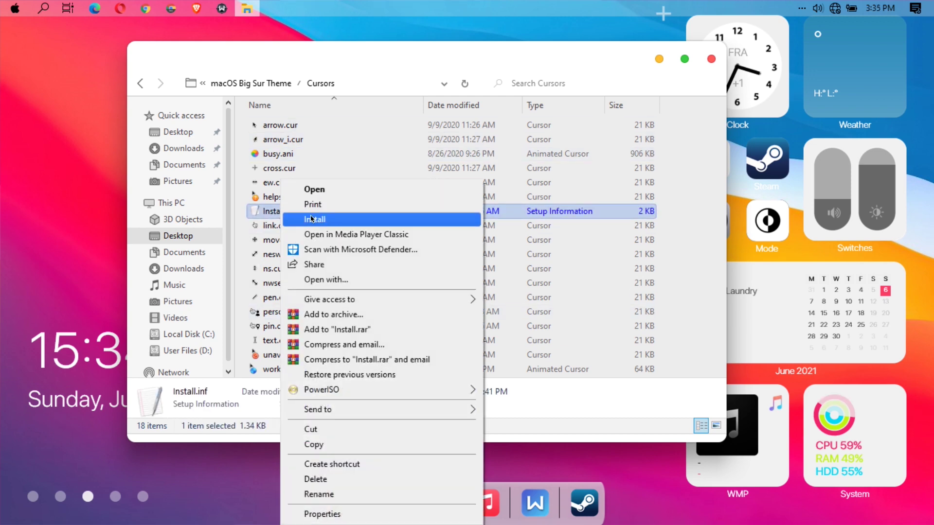
left_click(312, 219)
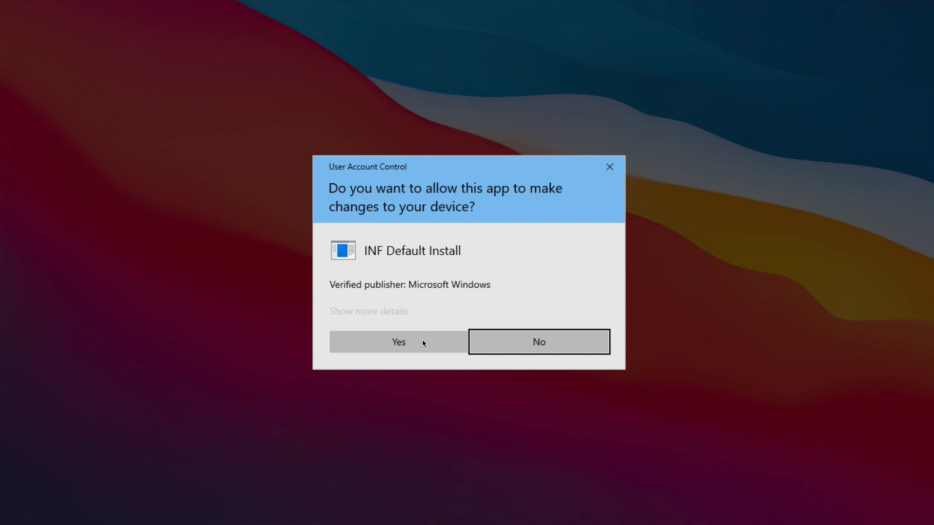
left_click(423, 343)
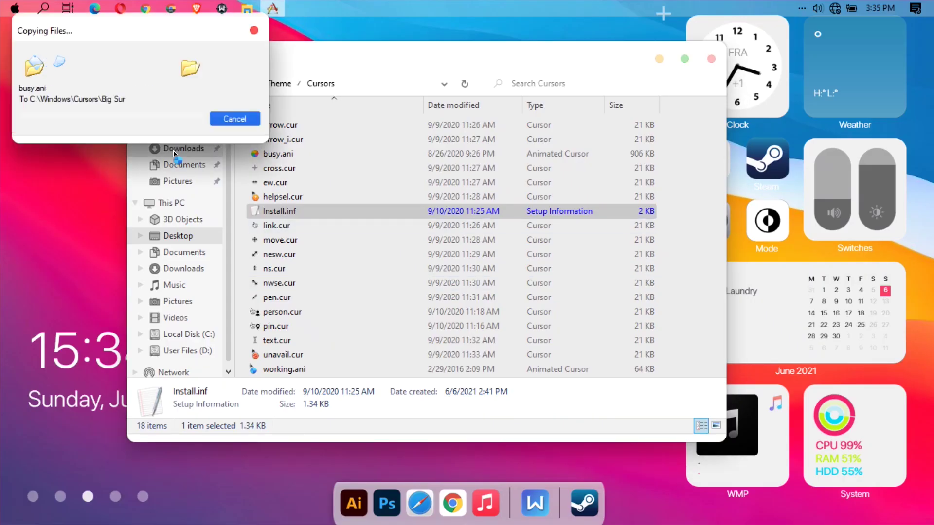
left_click(710, 59)
Step: Find the mouse settings through a search for "mouse" and bring up the pointer schemes in the additional mouse options
left_click(15, 9)
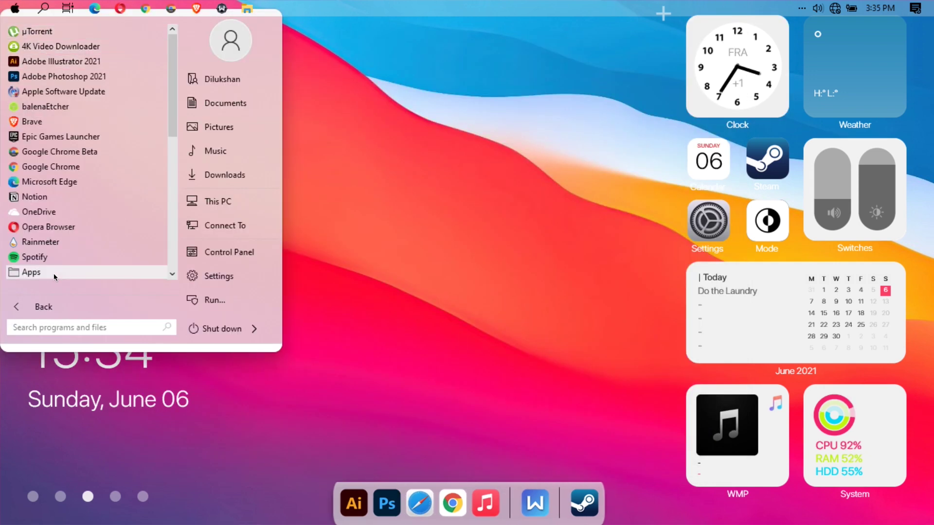
type("mouse")
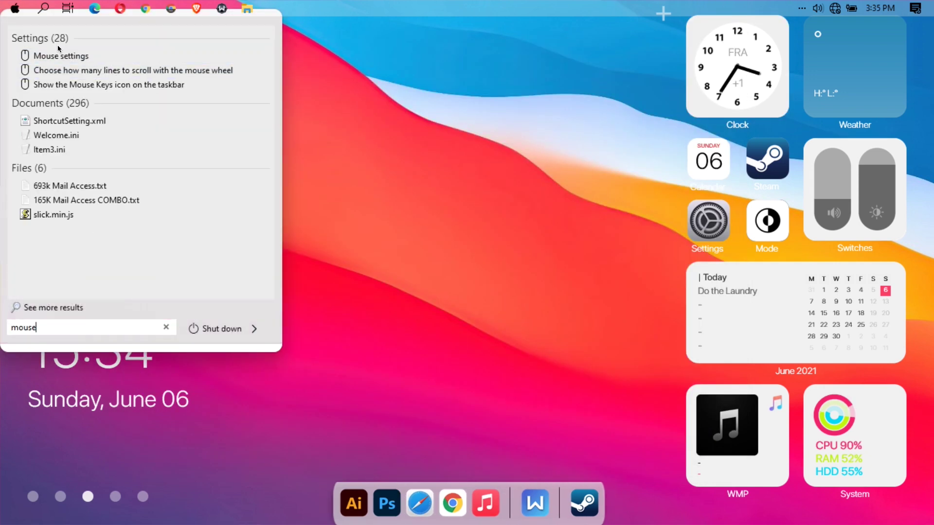
left_click(50, 57)
scroll(519, 334, "down", 2)
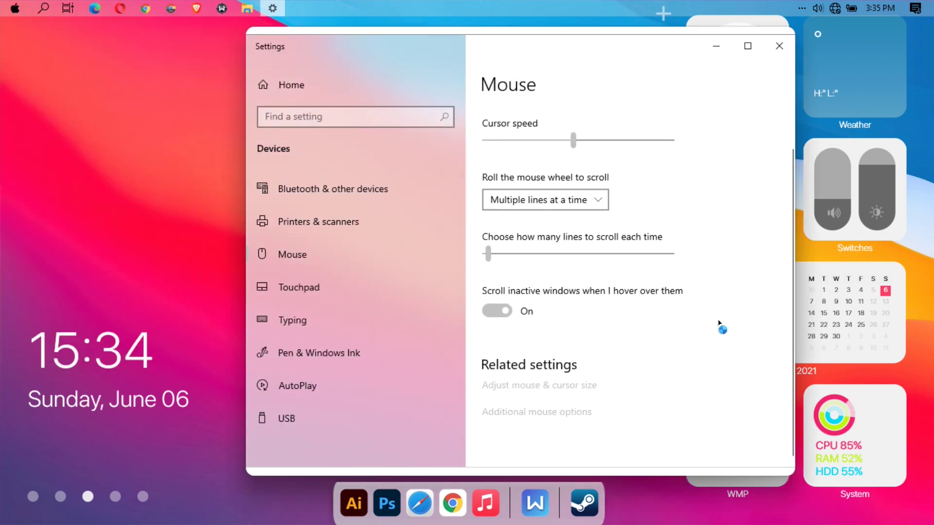
left_click(76, 69)
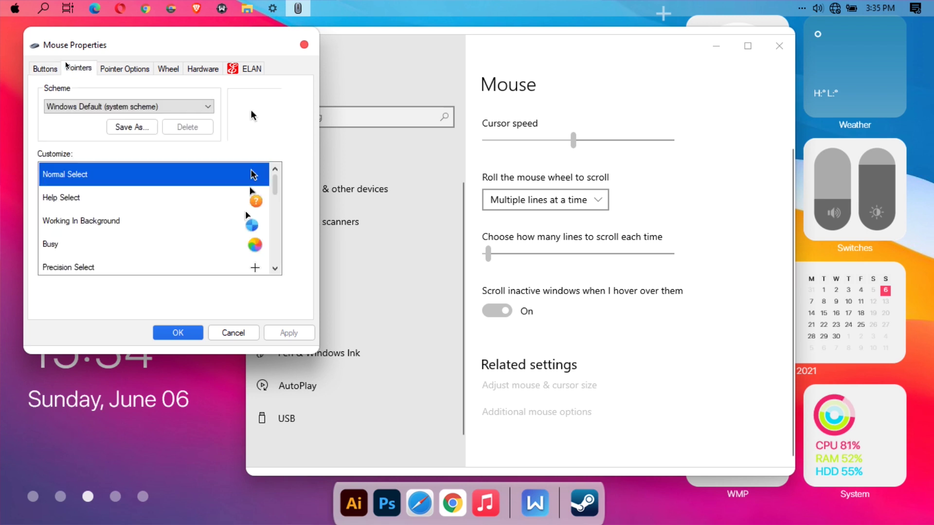
Step: Apply the Big Sur pointer scheme, replacing the original scheme, and close the mouse properties and settings windows
left_click(99, 106)
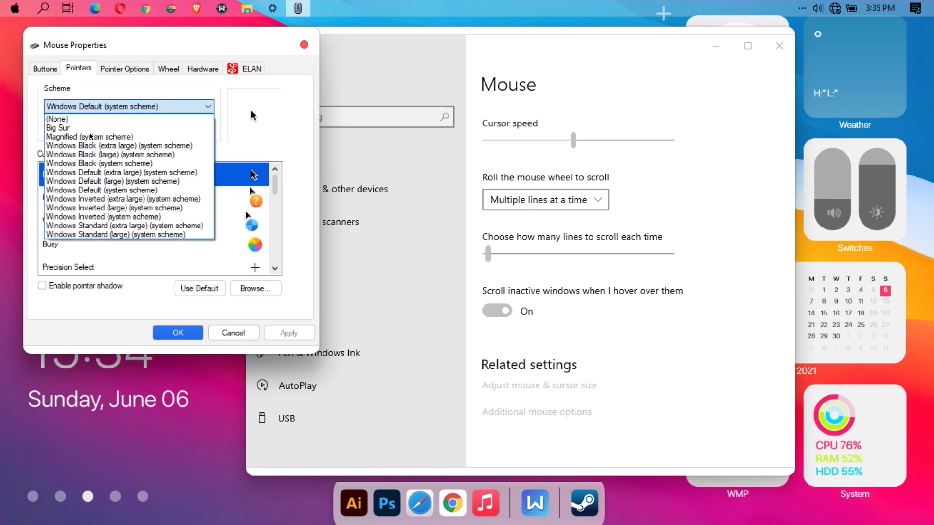
left_click(59, 128)
left_click(59, 106)
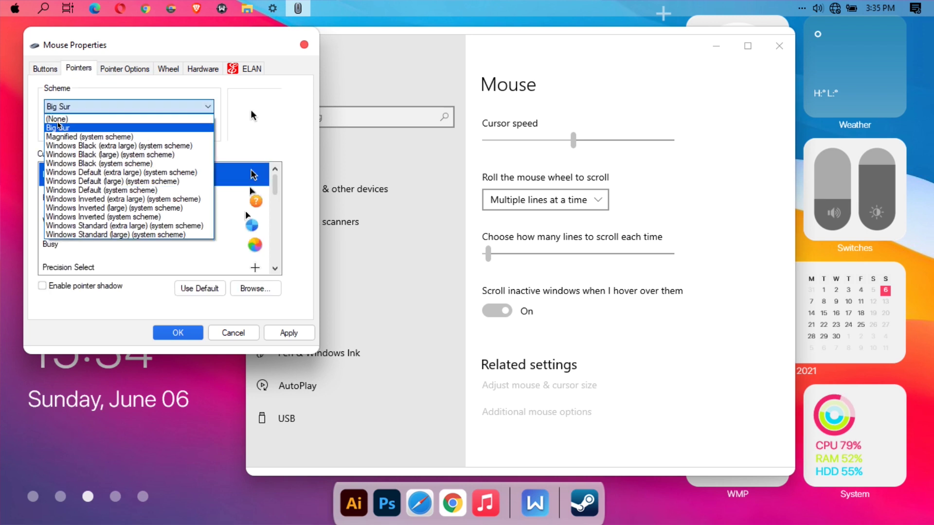
left_click(60, 127)
left_click(288, 332)
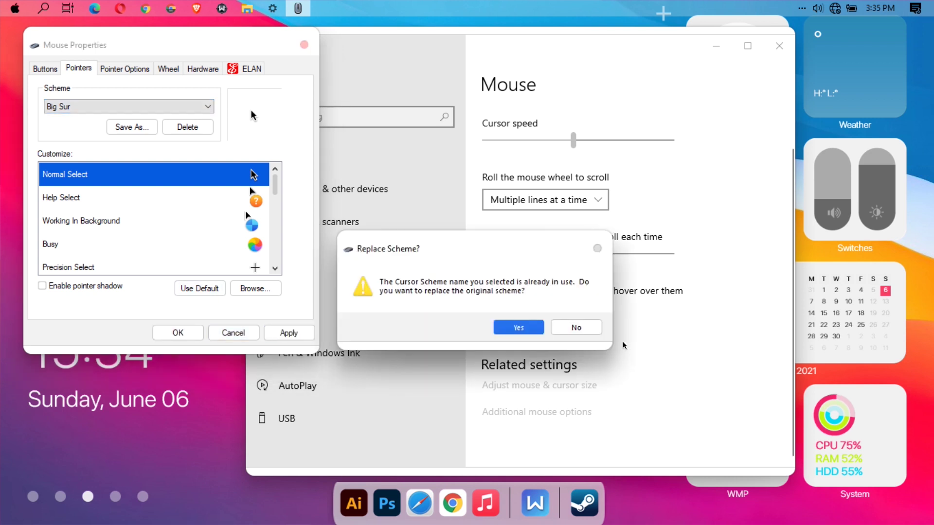
left_click(515, 330)
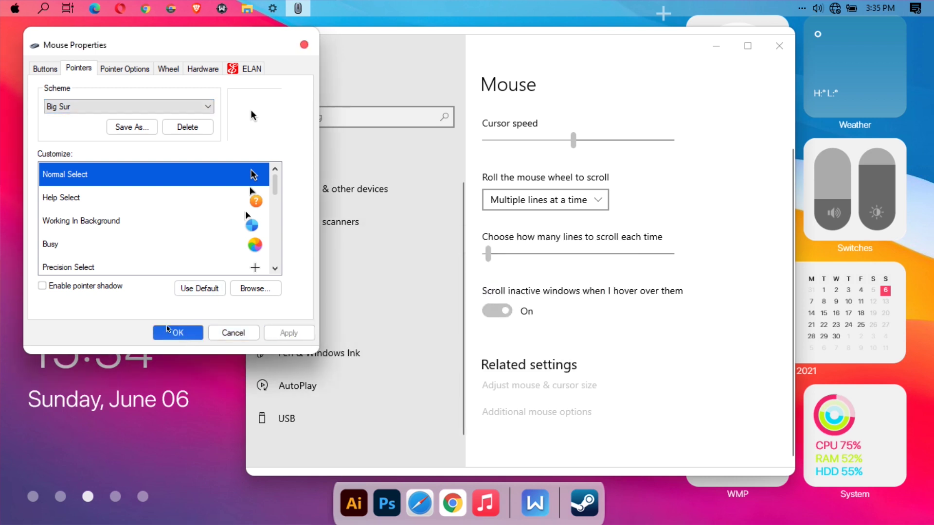
left_click(168, 331)
left_click(779, 46)
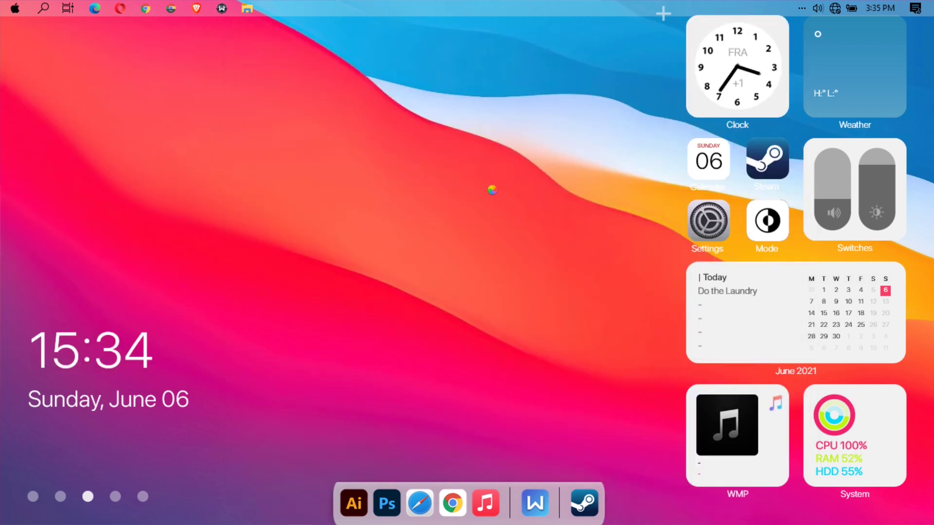
right_click(495, 196)
left_click(500, 189)
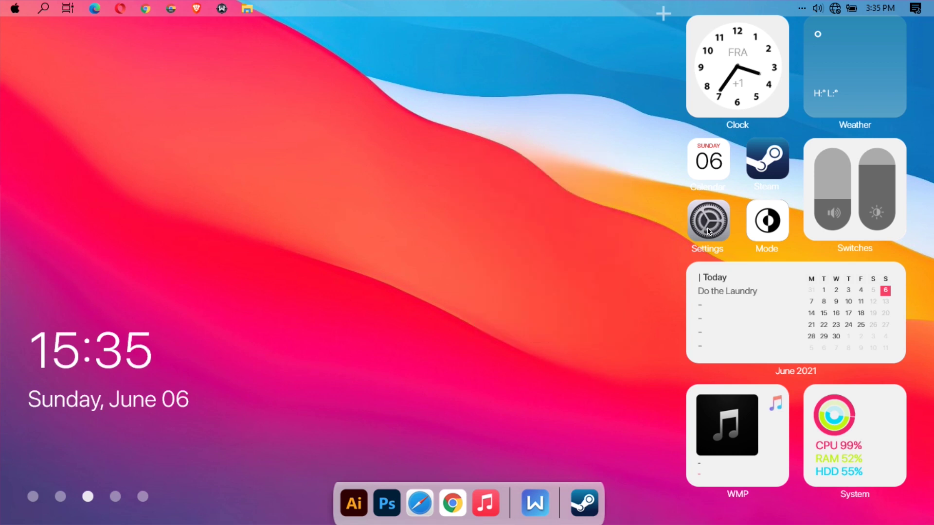
Step: Close the Settings, Mode, Steam, Calendar and WMP widgets on the desktop
right_click(716, 210)
left_click(752, 234)
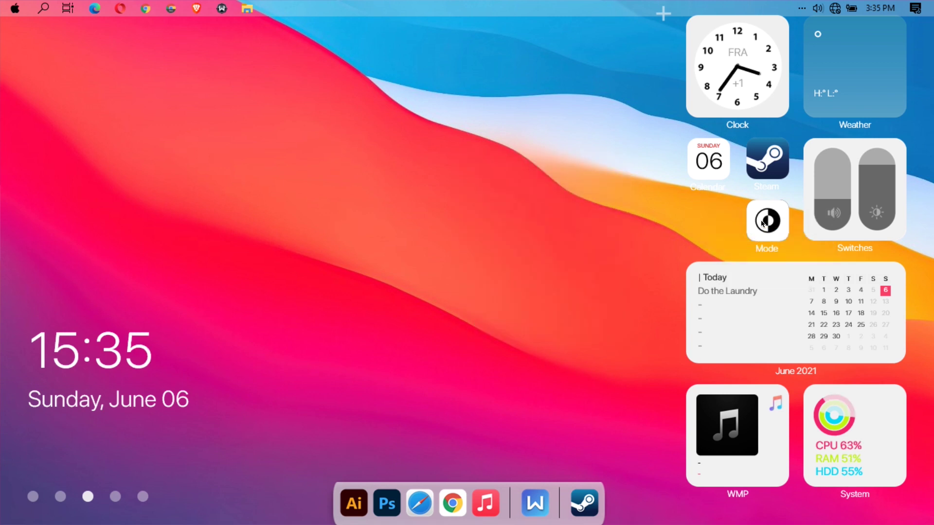
right_click(764, 222)
left_click(803, 189)
right_click(708, 161)
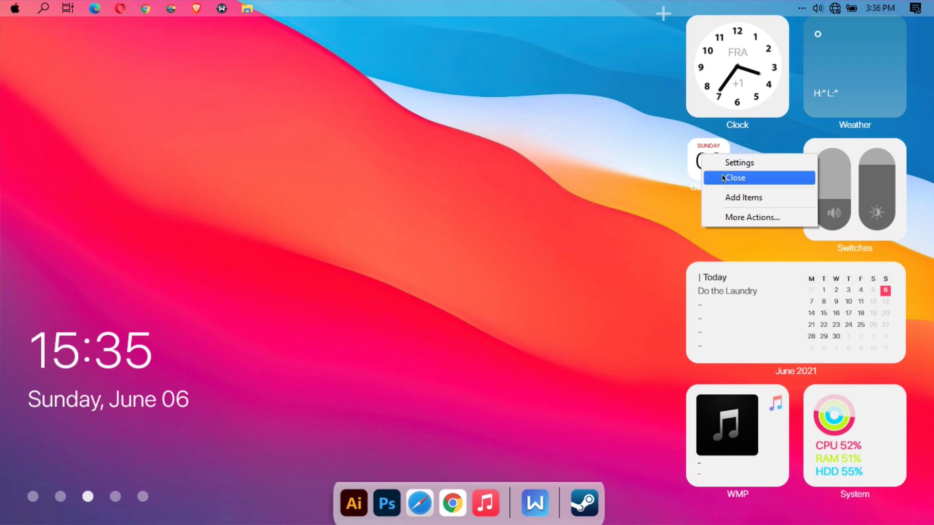
left_click(740, 177)
scroll(738, 86, "up", 1)
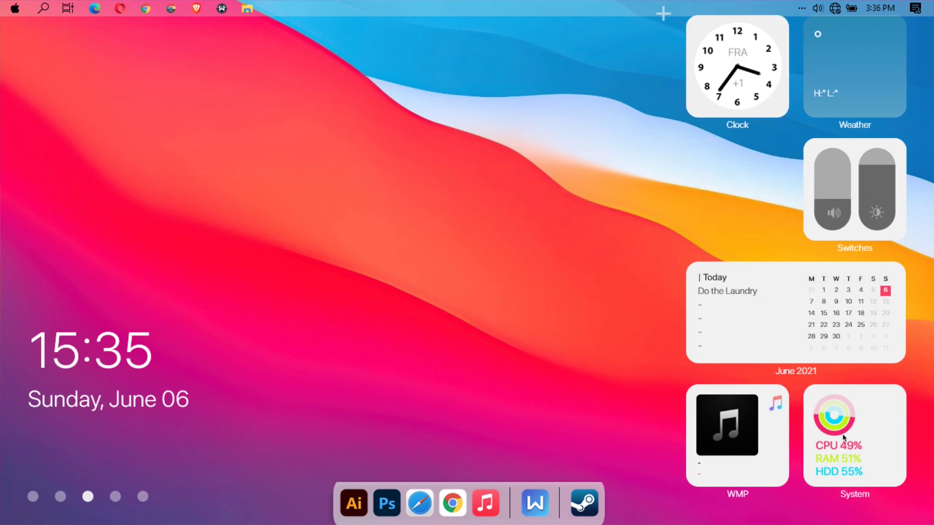
right_click(747, 444)
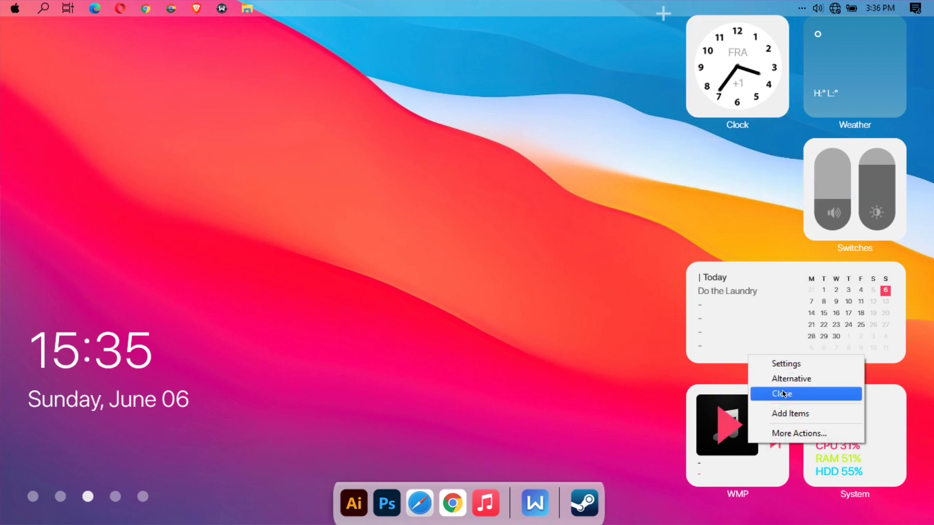
left_click(781, 392)
scroll(743, 83, "up", 1)
Step: Rearrange the remaining widgets into a compact block: Clock beside Switches, the June 2021 calendar below, and Weather beside System underneath
left_click_drag(743, 84, 745, 123)
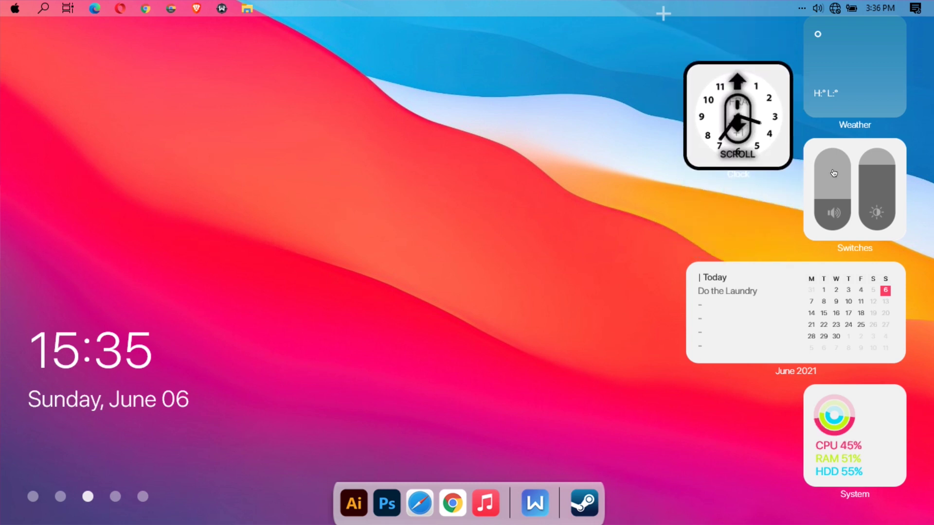
left_click_drag(845, 73, 739, 444)
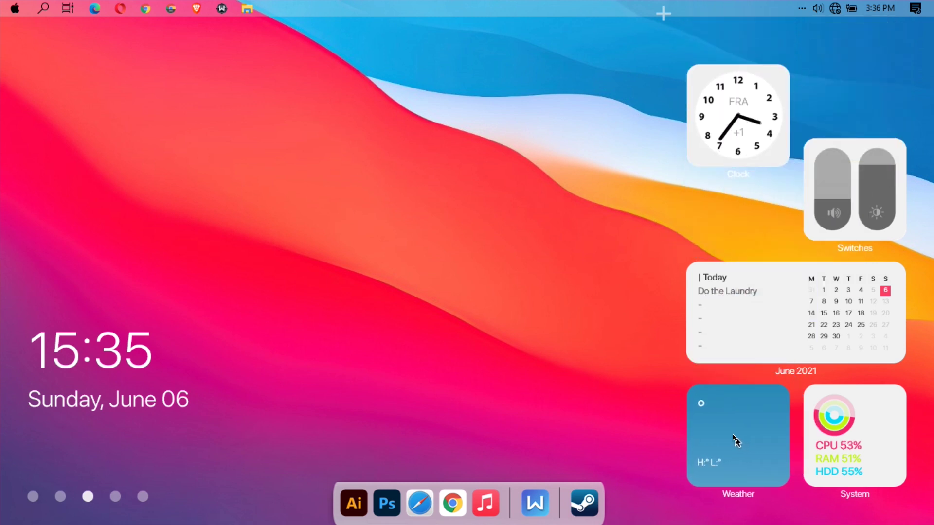
left_click_drag(876, 188, 875, 118)
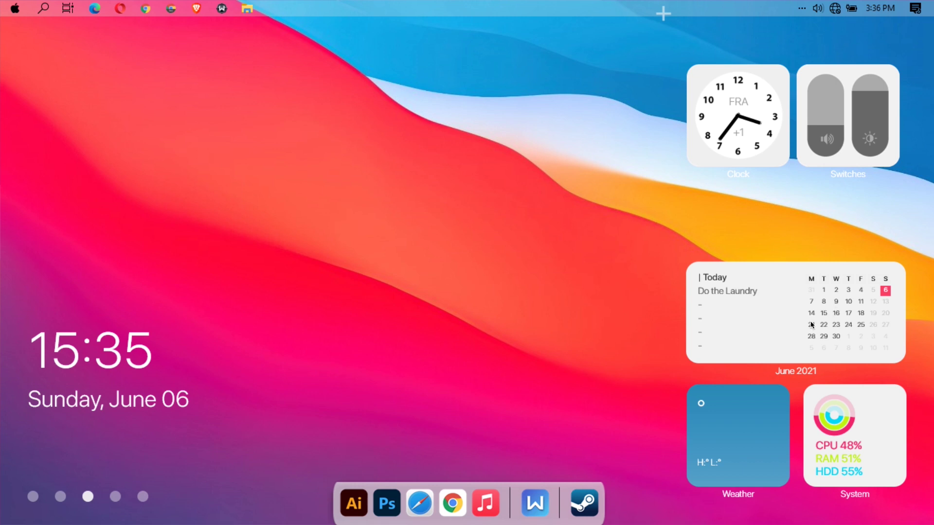
left_click_drag(811, 325, 815, 249)
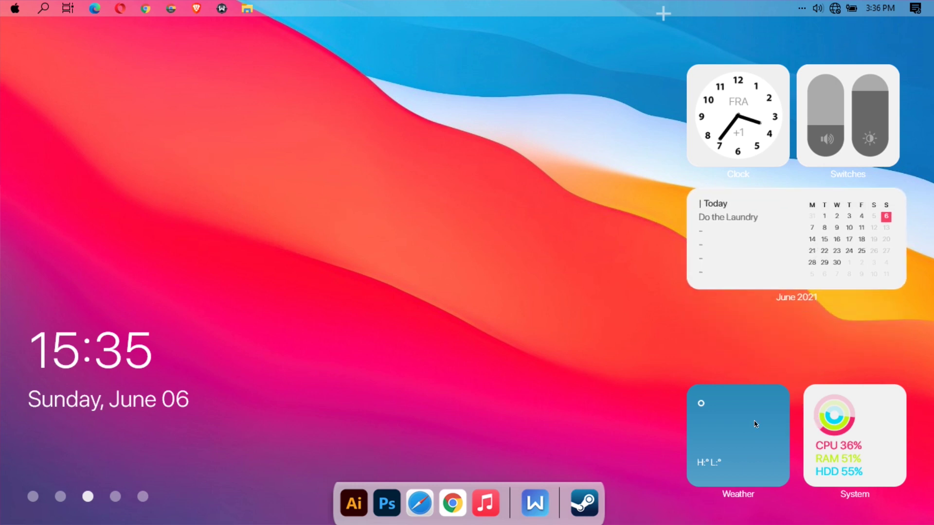
left_click_drag(756, 424, 756, 350)
left_click_drag(821, 409, 832, 340)
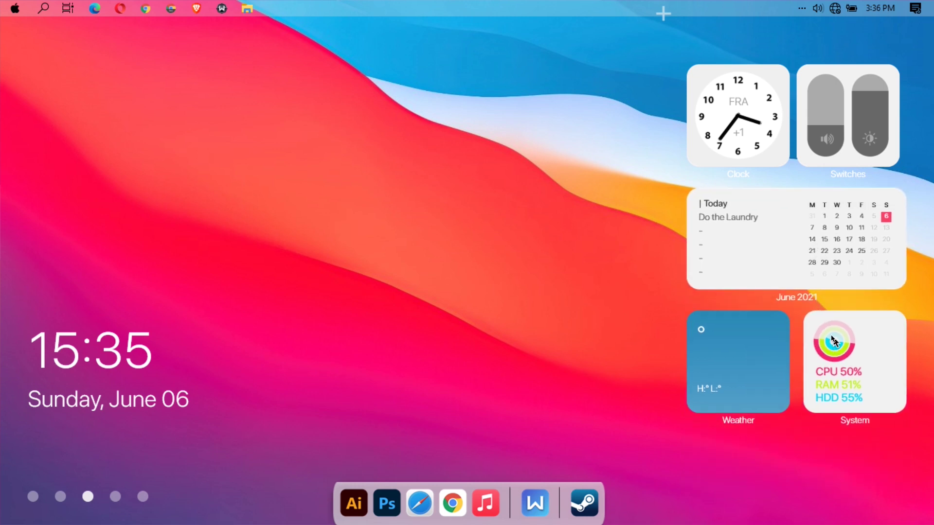
Step: Switch the Clock widget to the Notes widget
scroll(751, 121, "up", 2)
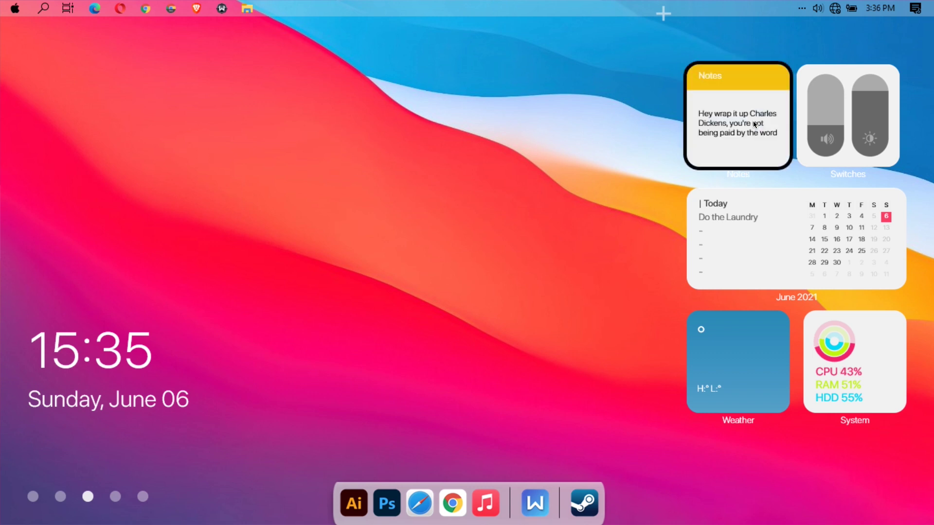
scroll(752, 125, "up", 1)
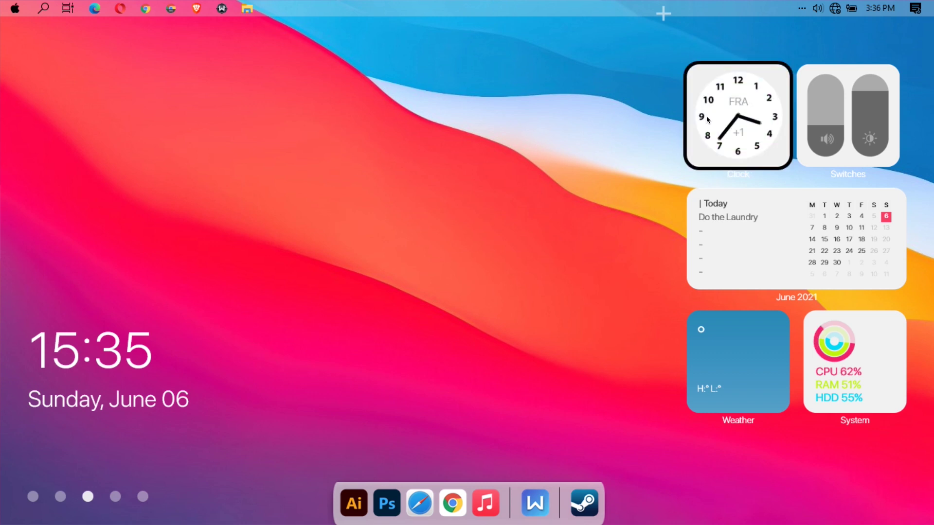
scroll(752, 134, "up", 1)
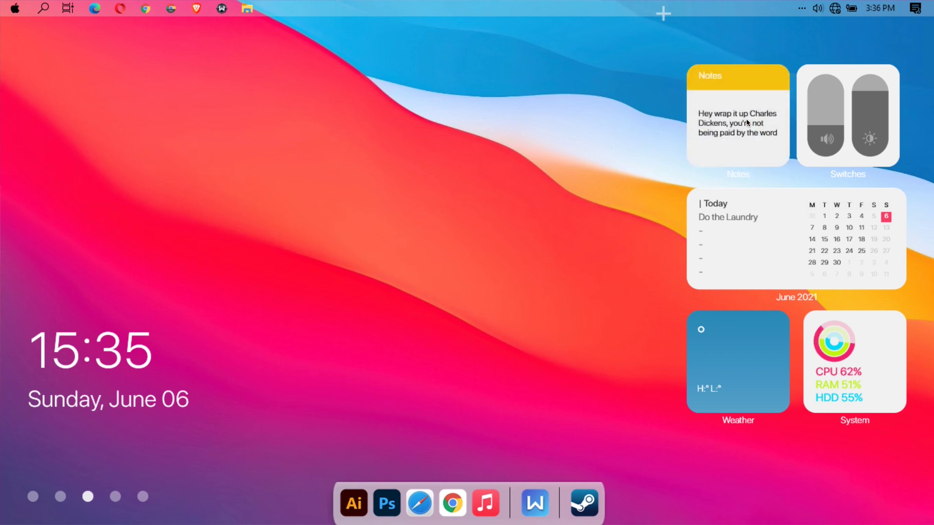
right_click(448, 179)
left_click(448, 179)
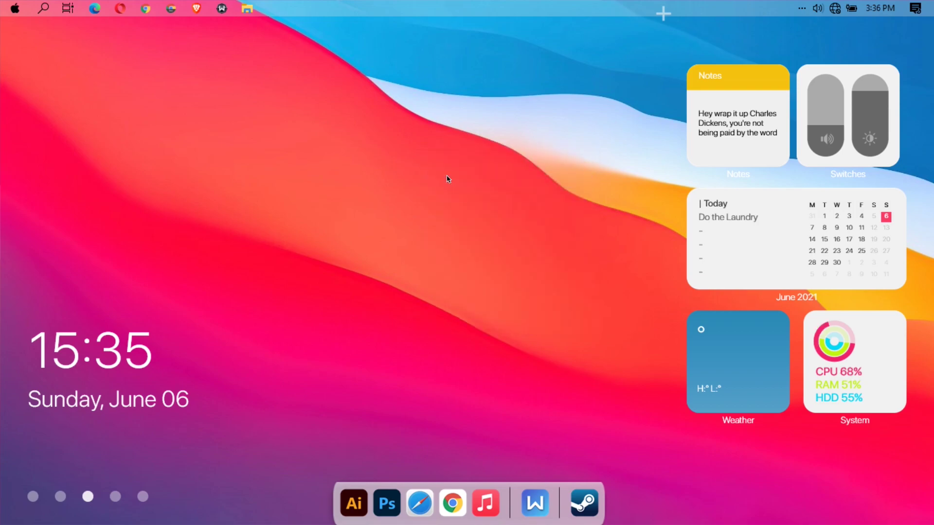